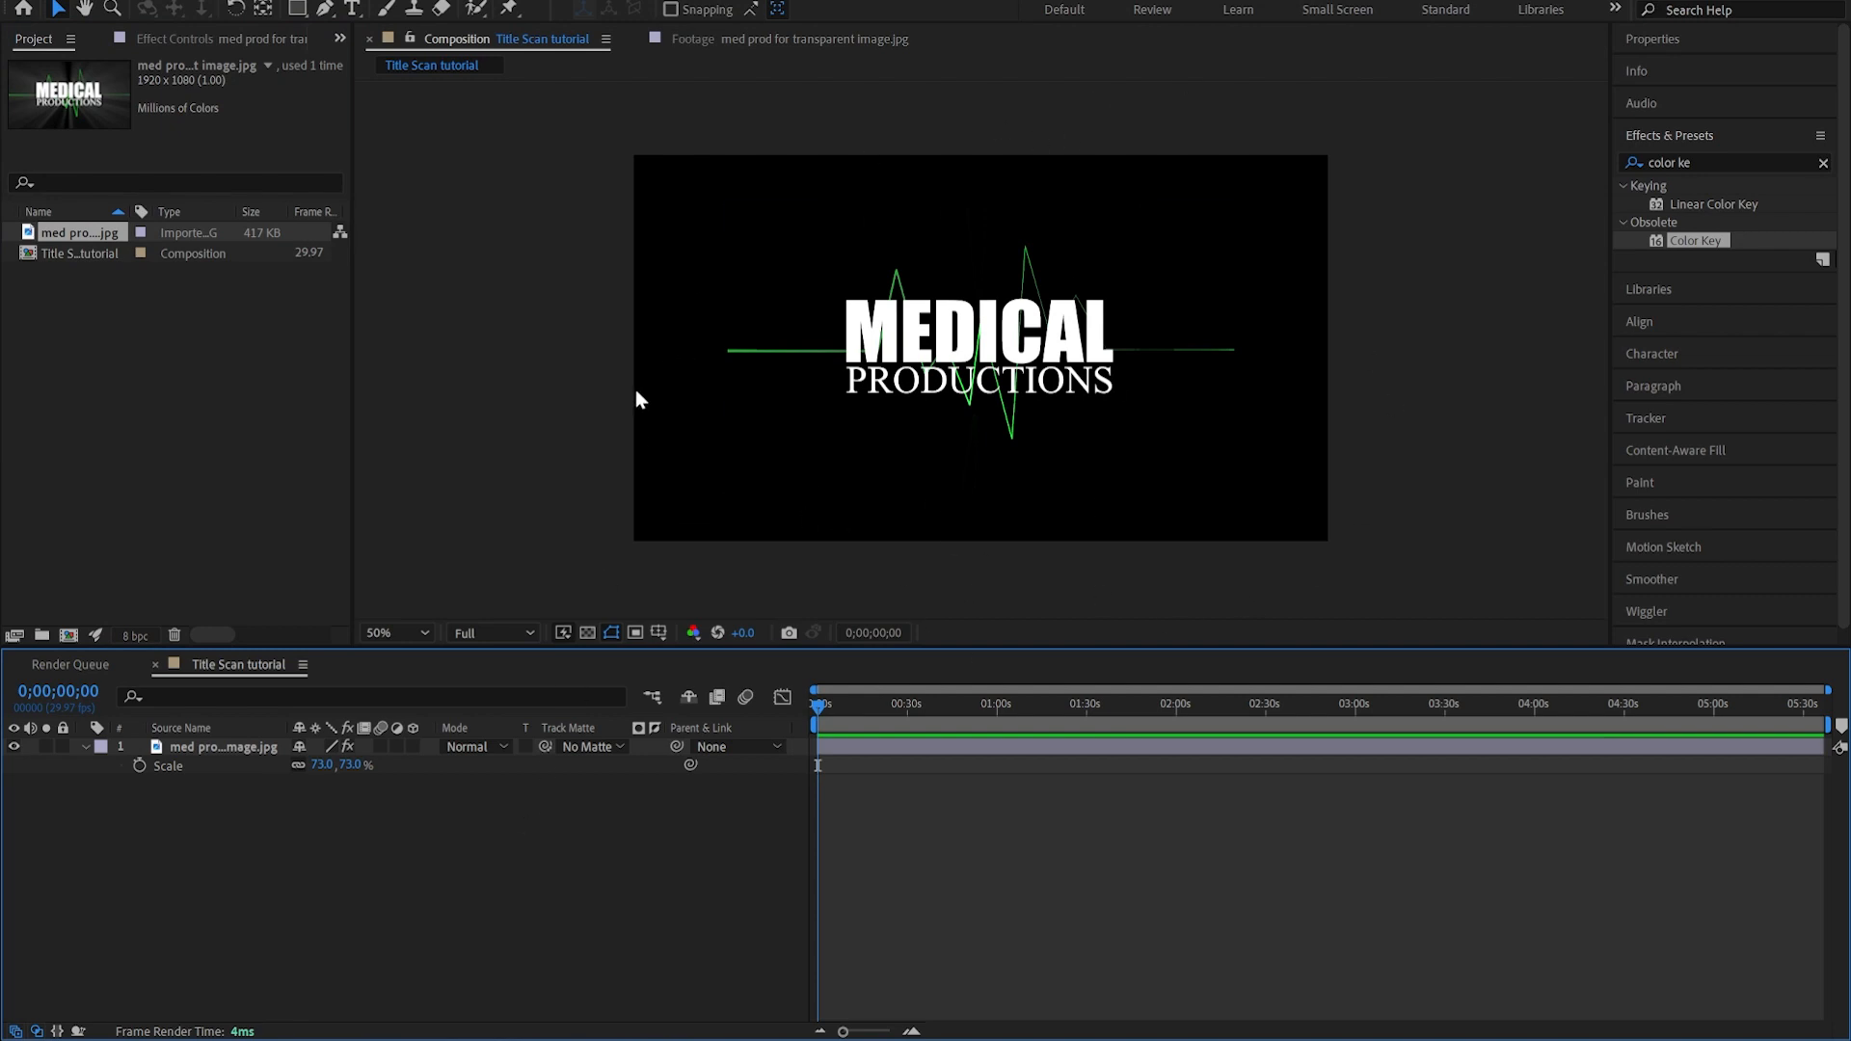
- Draw a rectangular mask around the whole Medical Productions title on the image layer
key("slash")
key("comma")
key("comma")
left_click(297, 9)
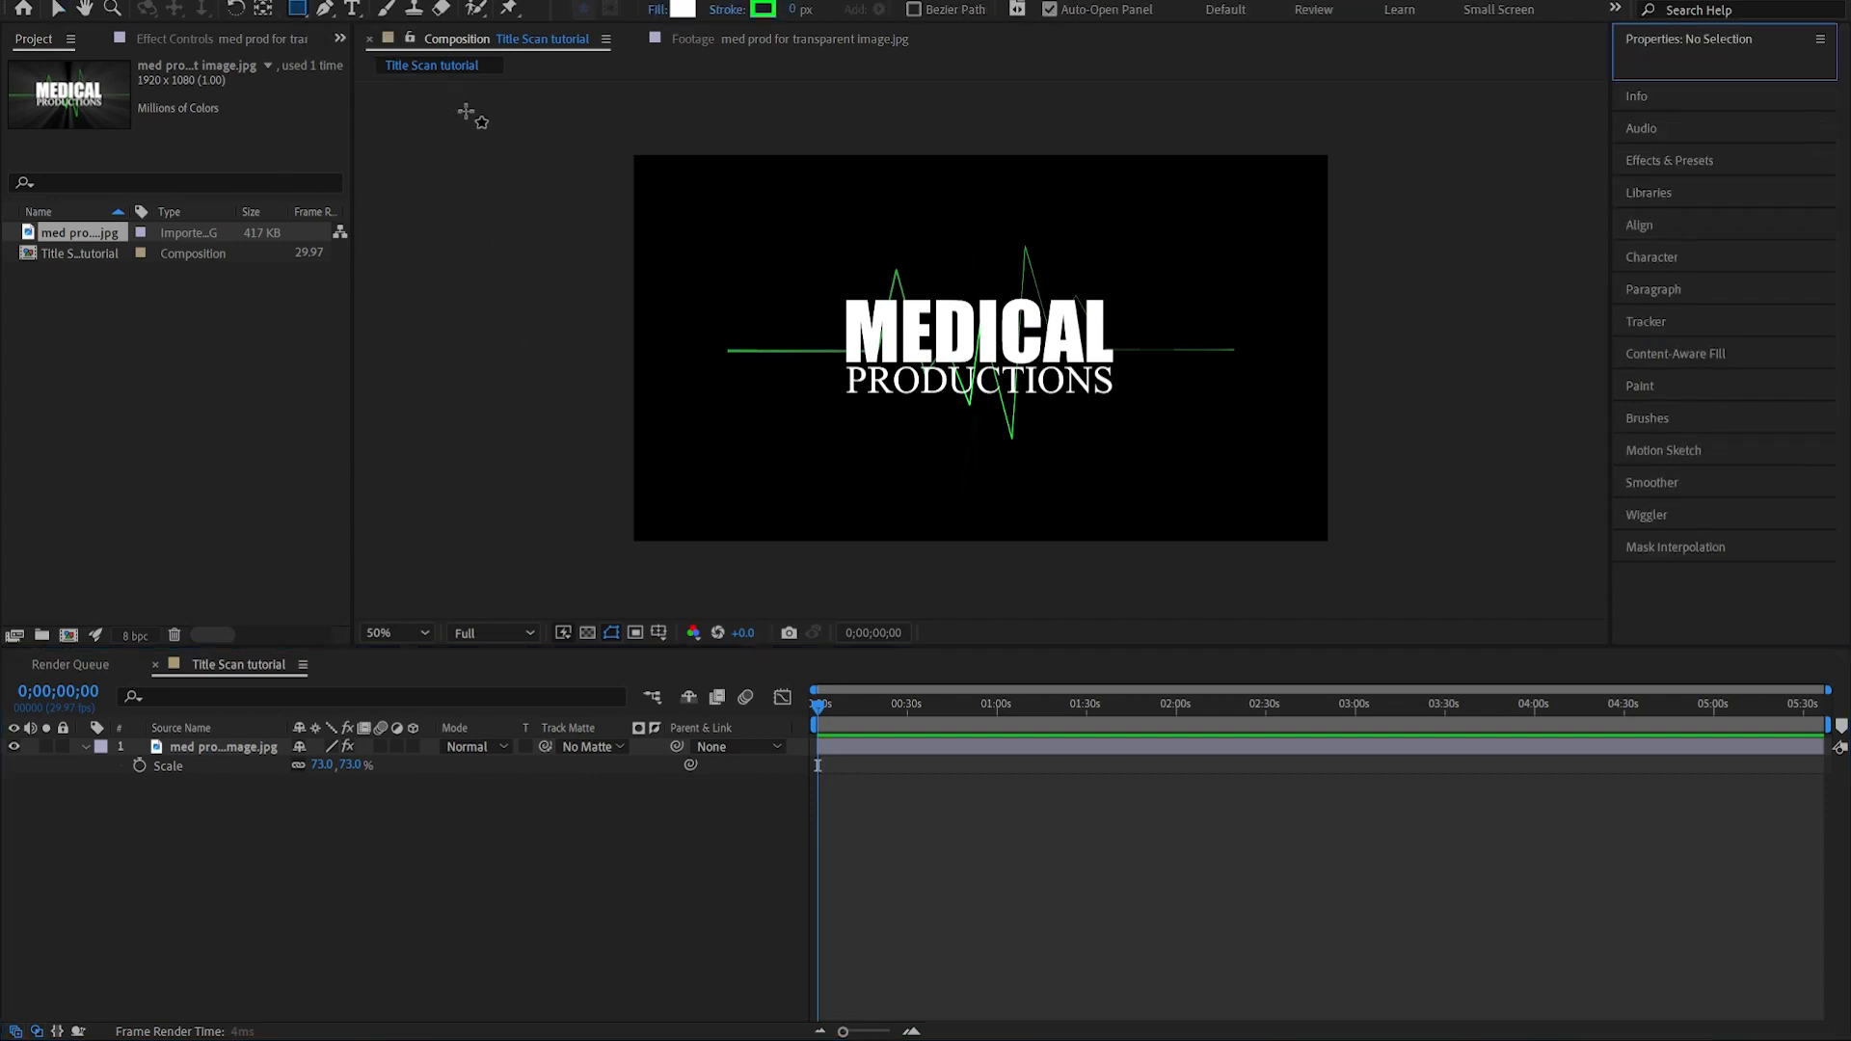
left_click(246, 748)
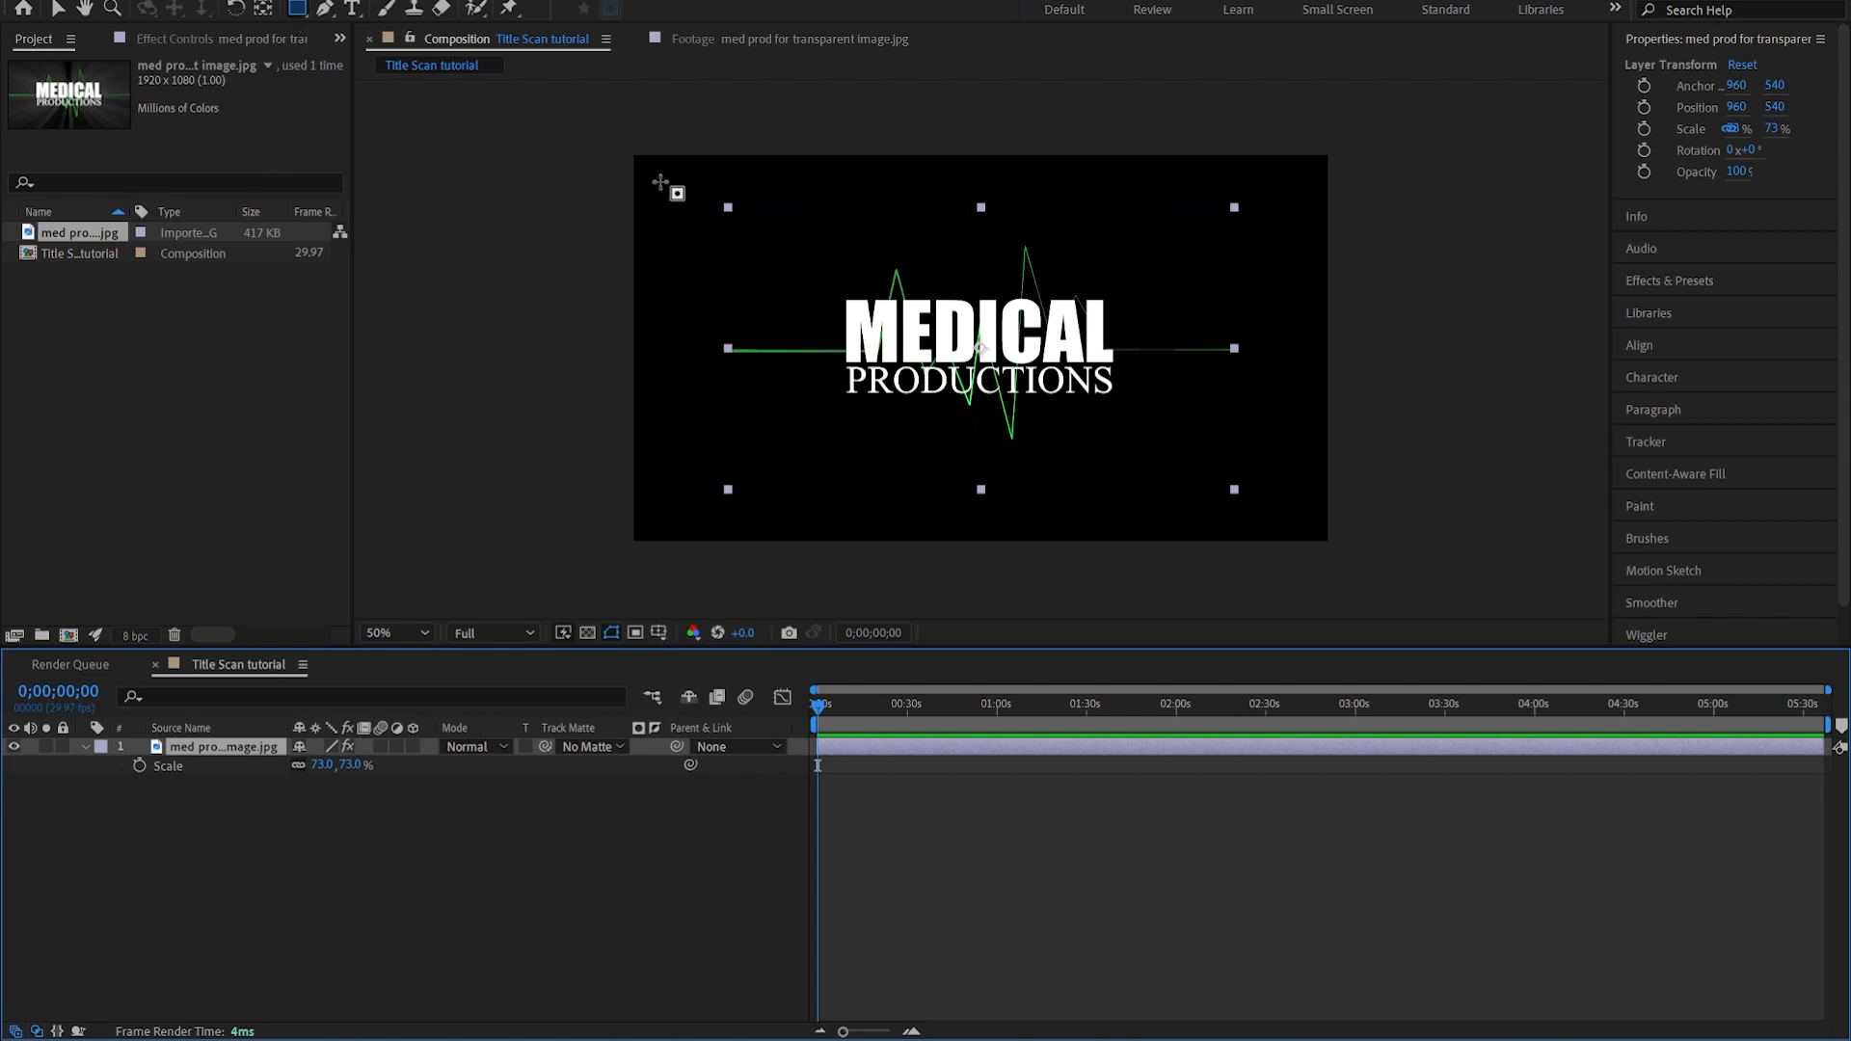
left_click_drag(681, 181, 1293, 505)
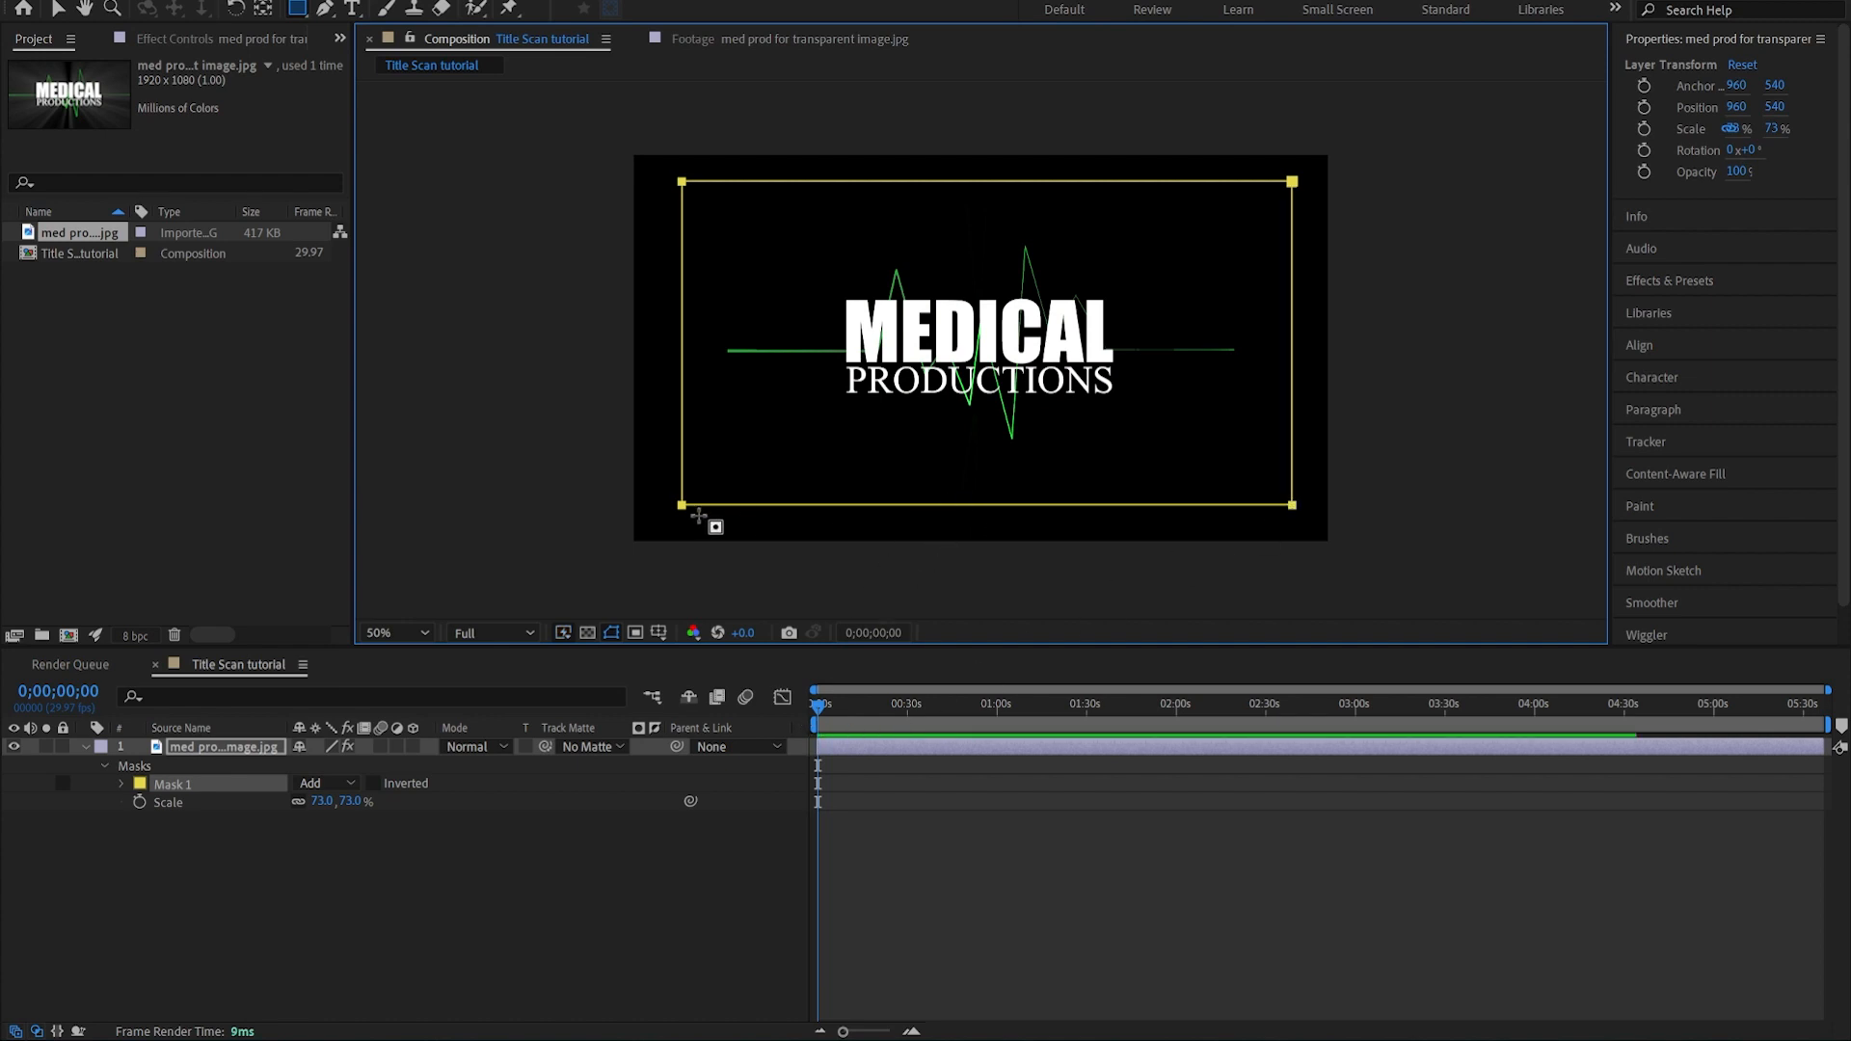
- Move the mask straight up until the title is fully hidden and start Mask Path keyframing at 0;00;00;00
key("v")
left_click_drag(684, 506, 677, 234)
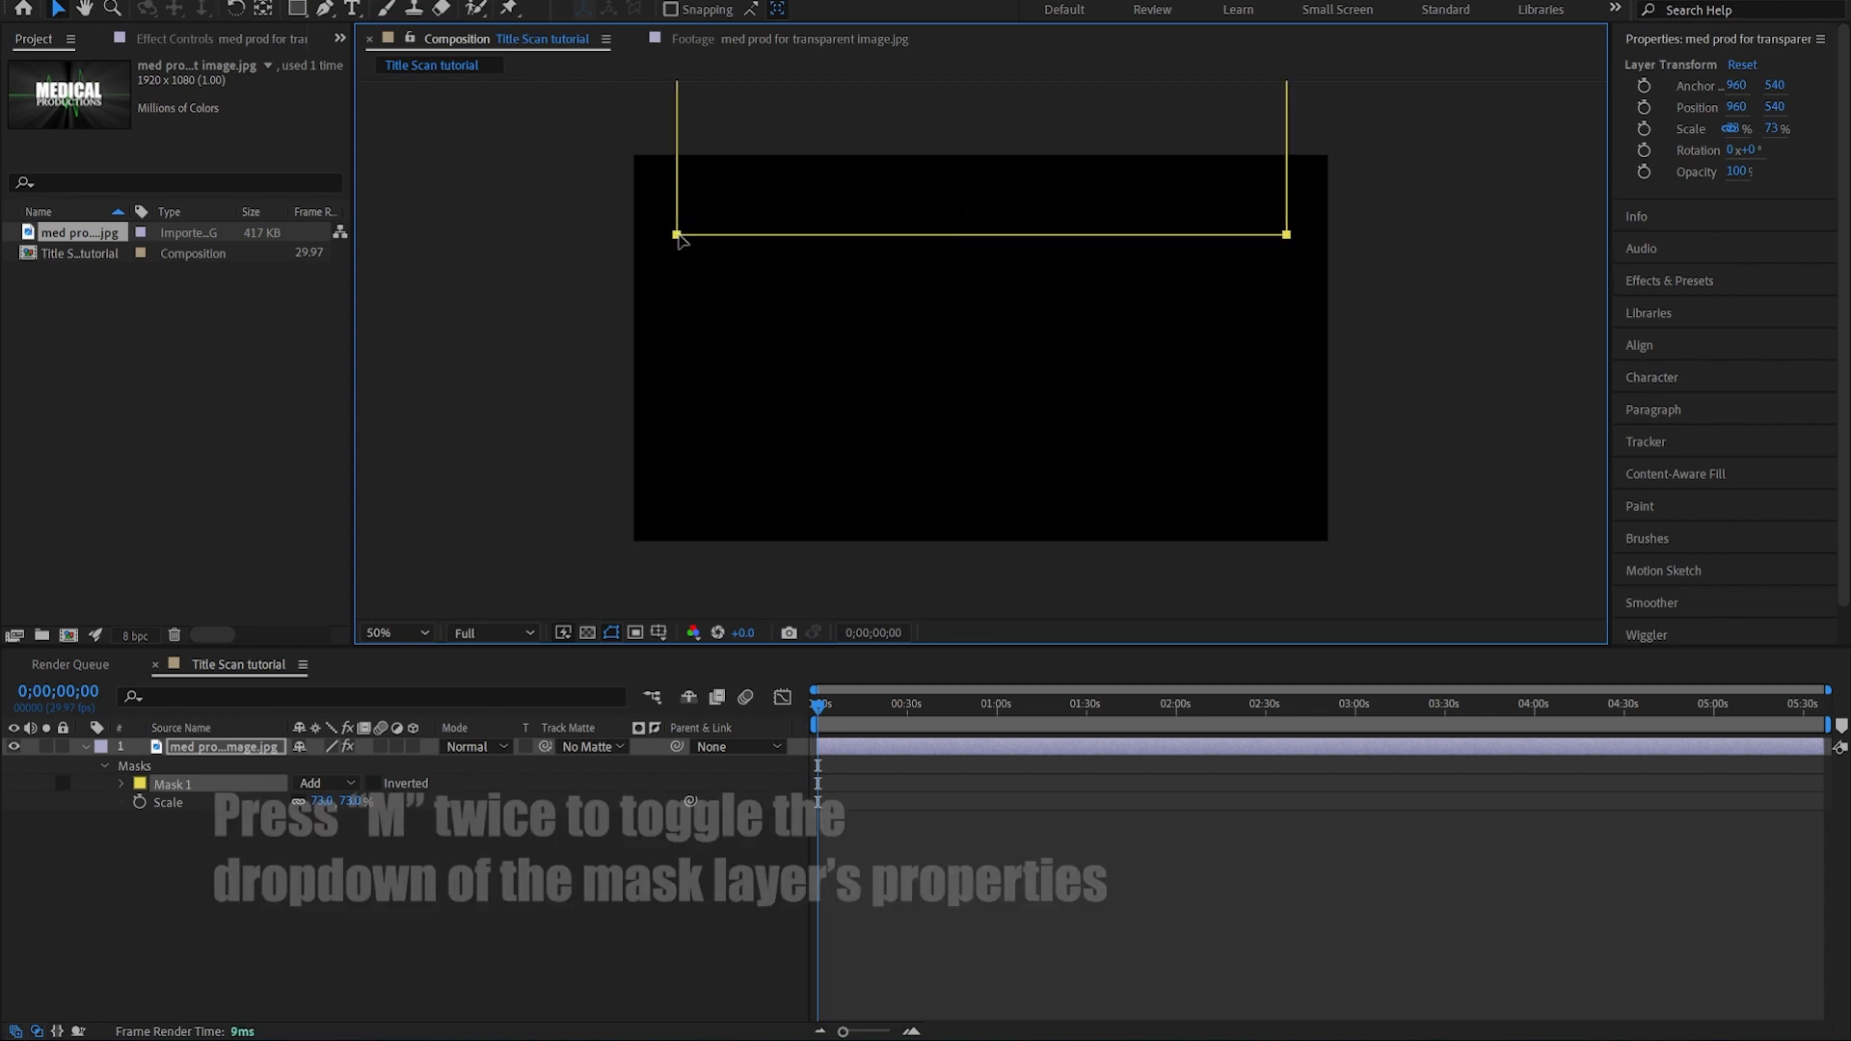
key("m")
key("m")
key("m")
key("m")
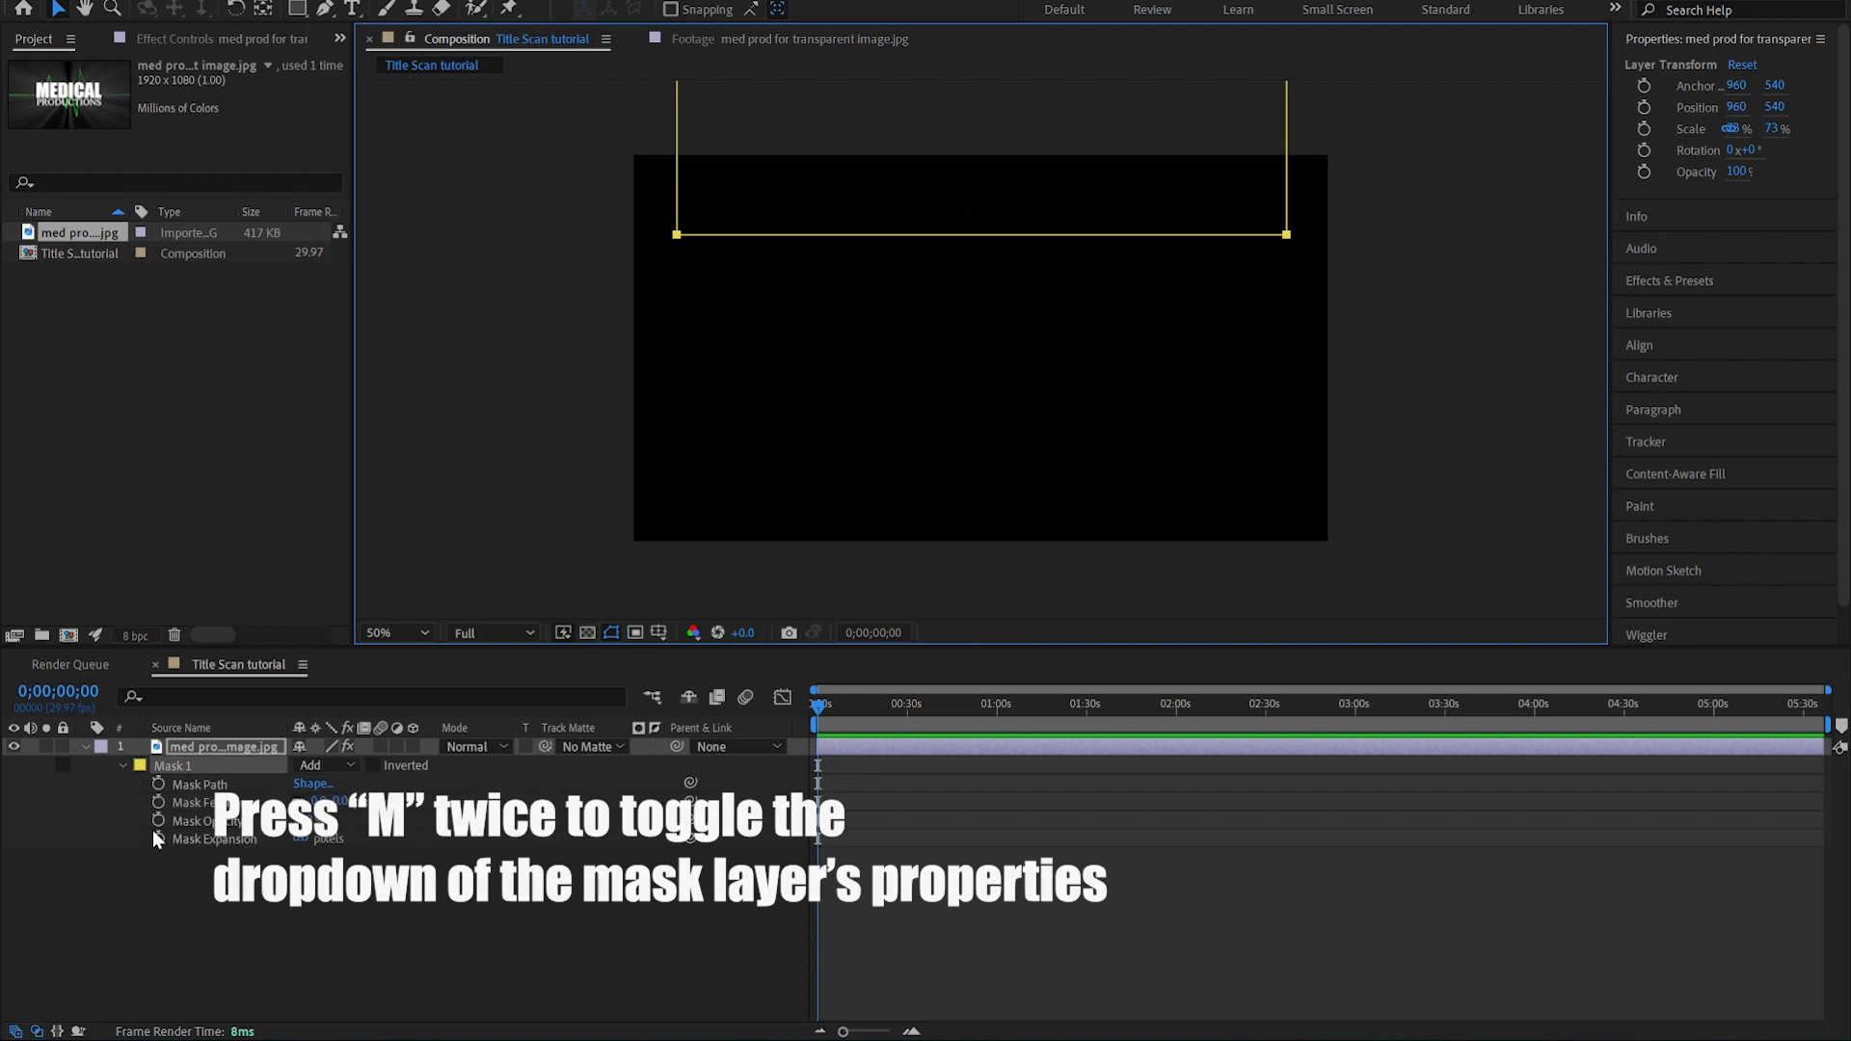
left_click(159, 784)
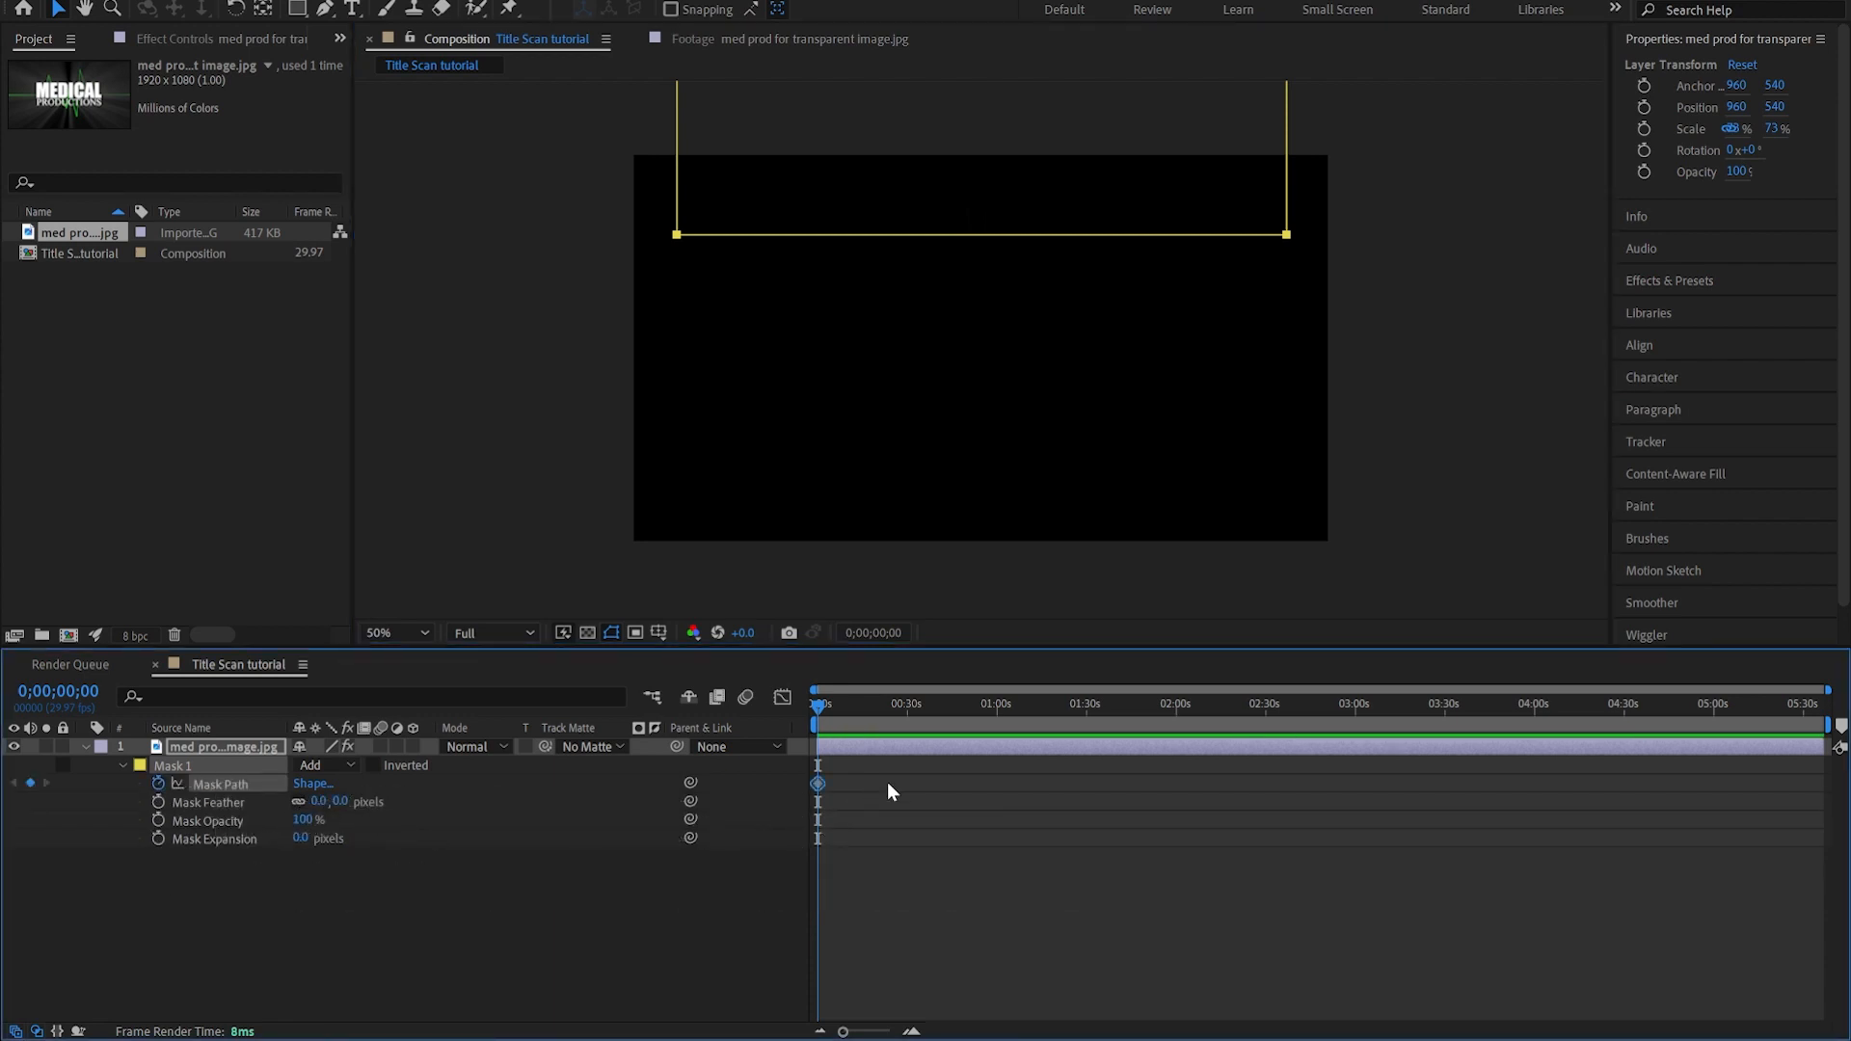
- At 0;00;05;01, move the mask back down over the whole title to set a second Mask Path keyframe
key("equal")
key("equal")
key("equal")
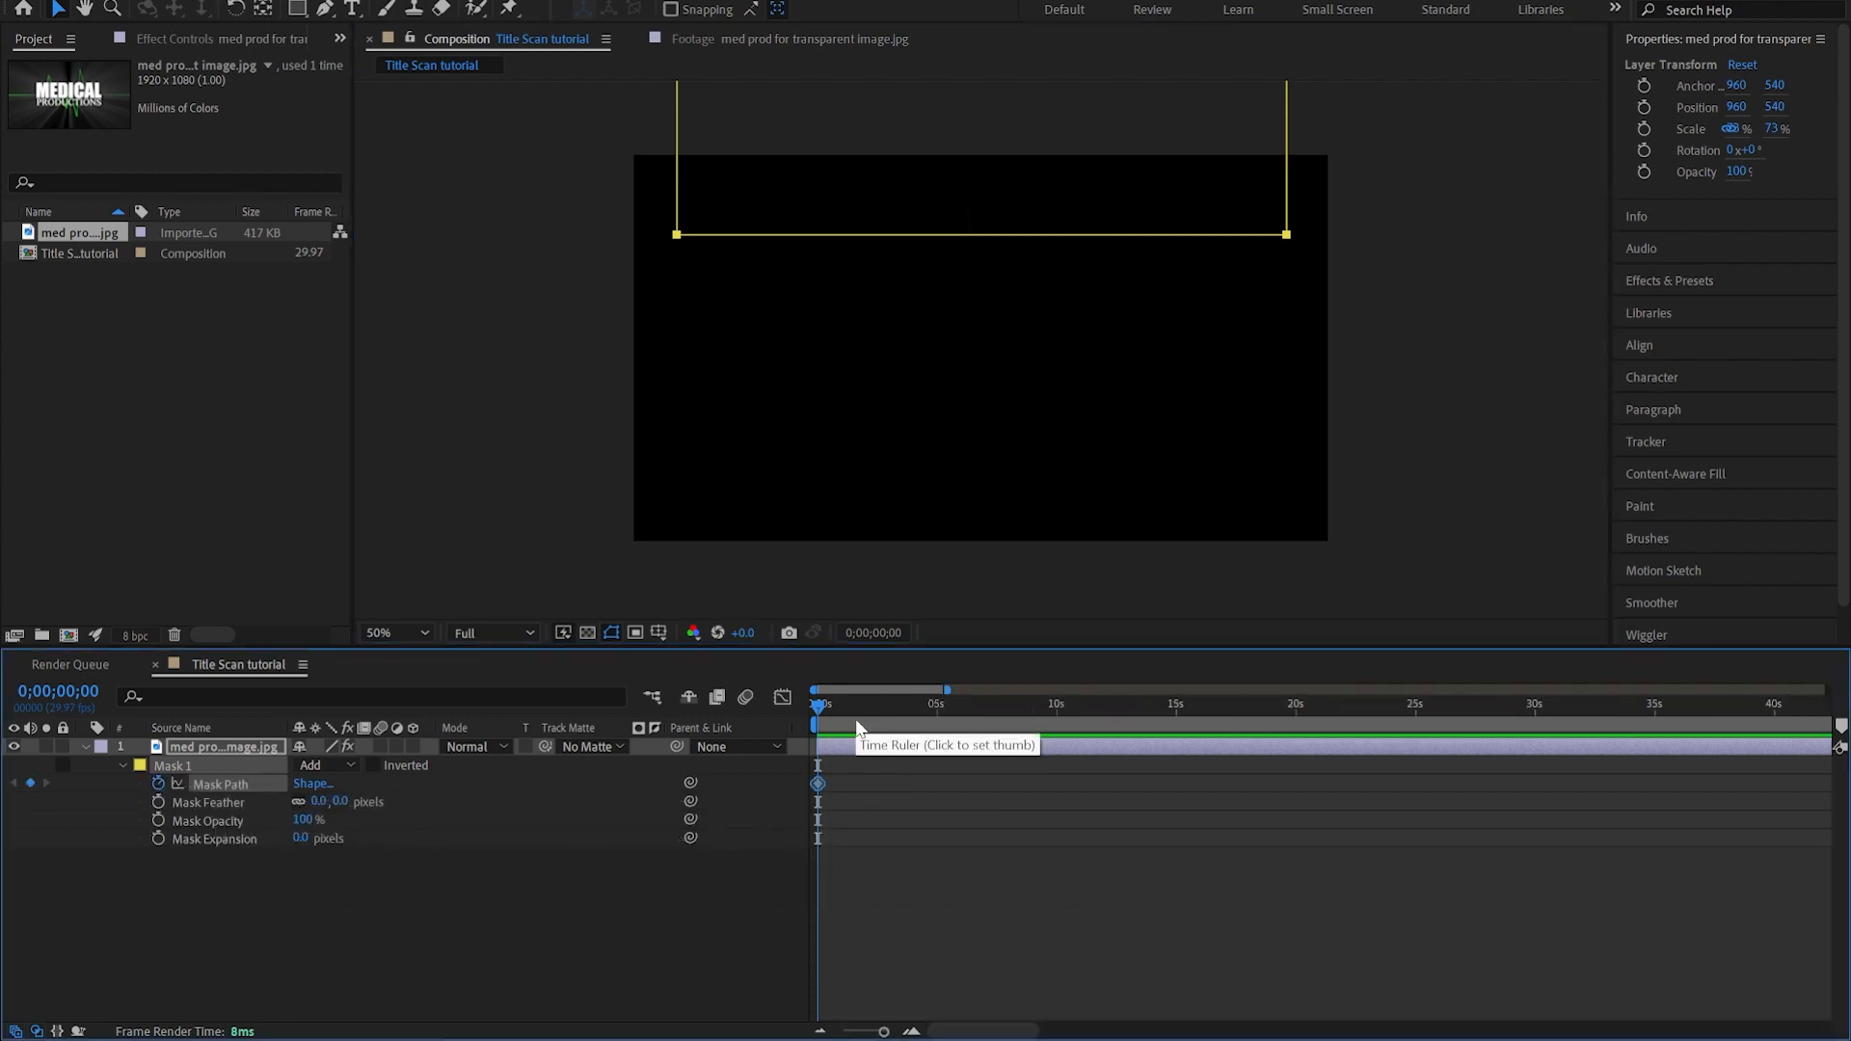
key("equal")
key("minus")
left_click(938, 725)
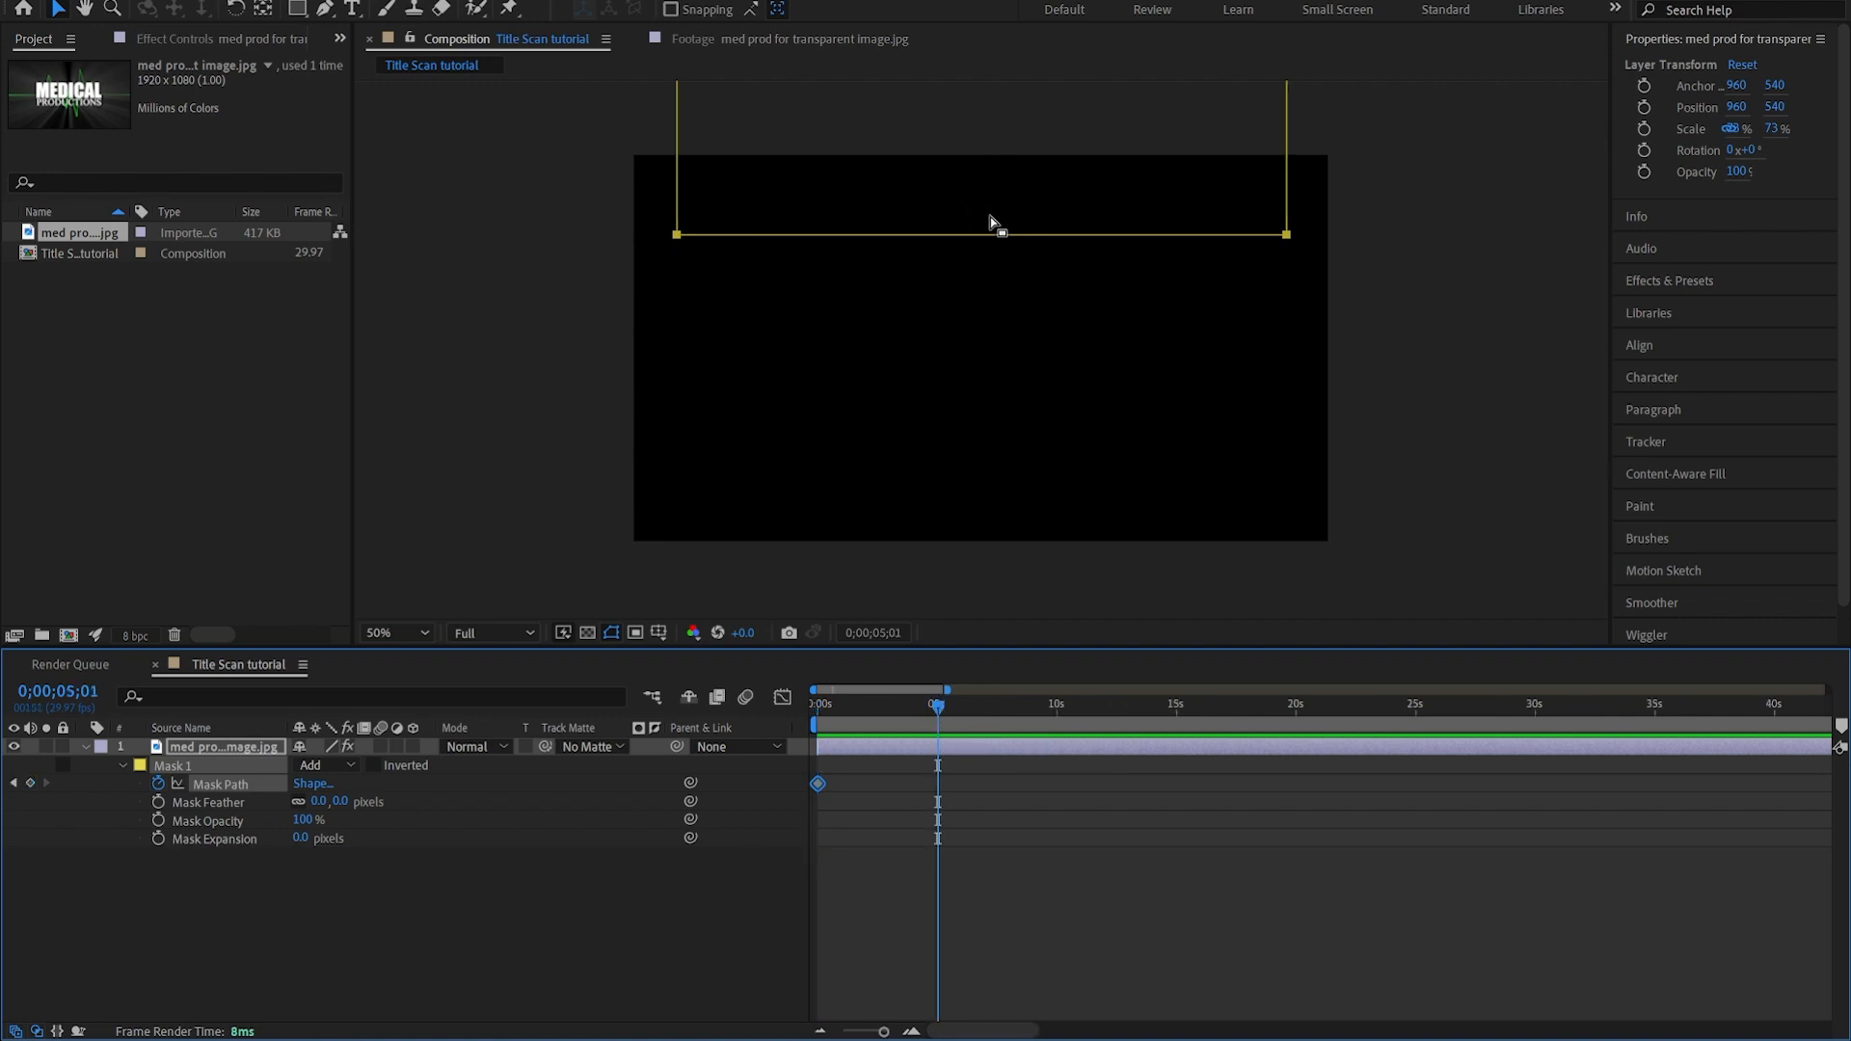
left_click_drag(992, 239, 987, 494)
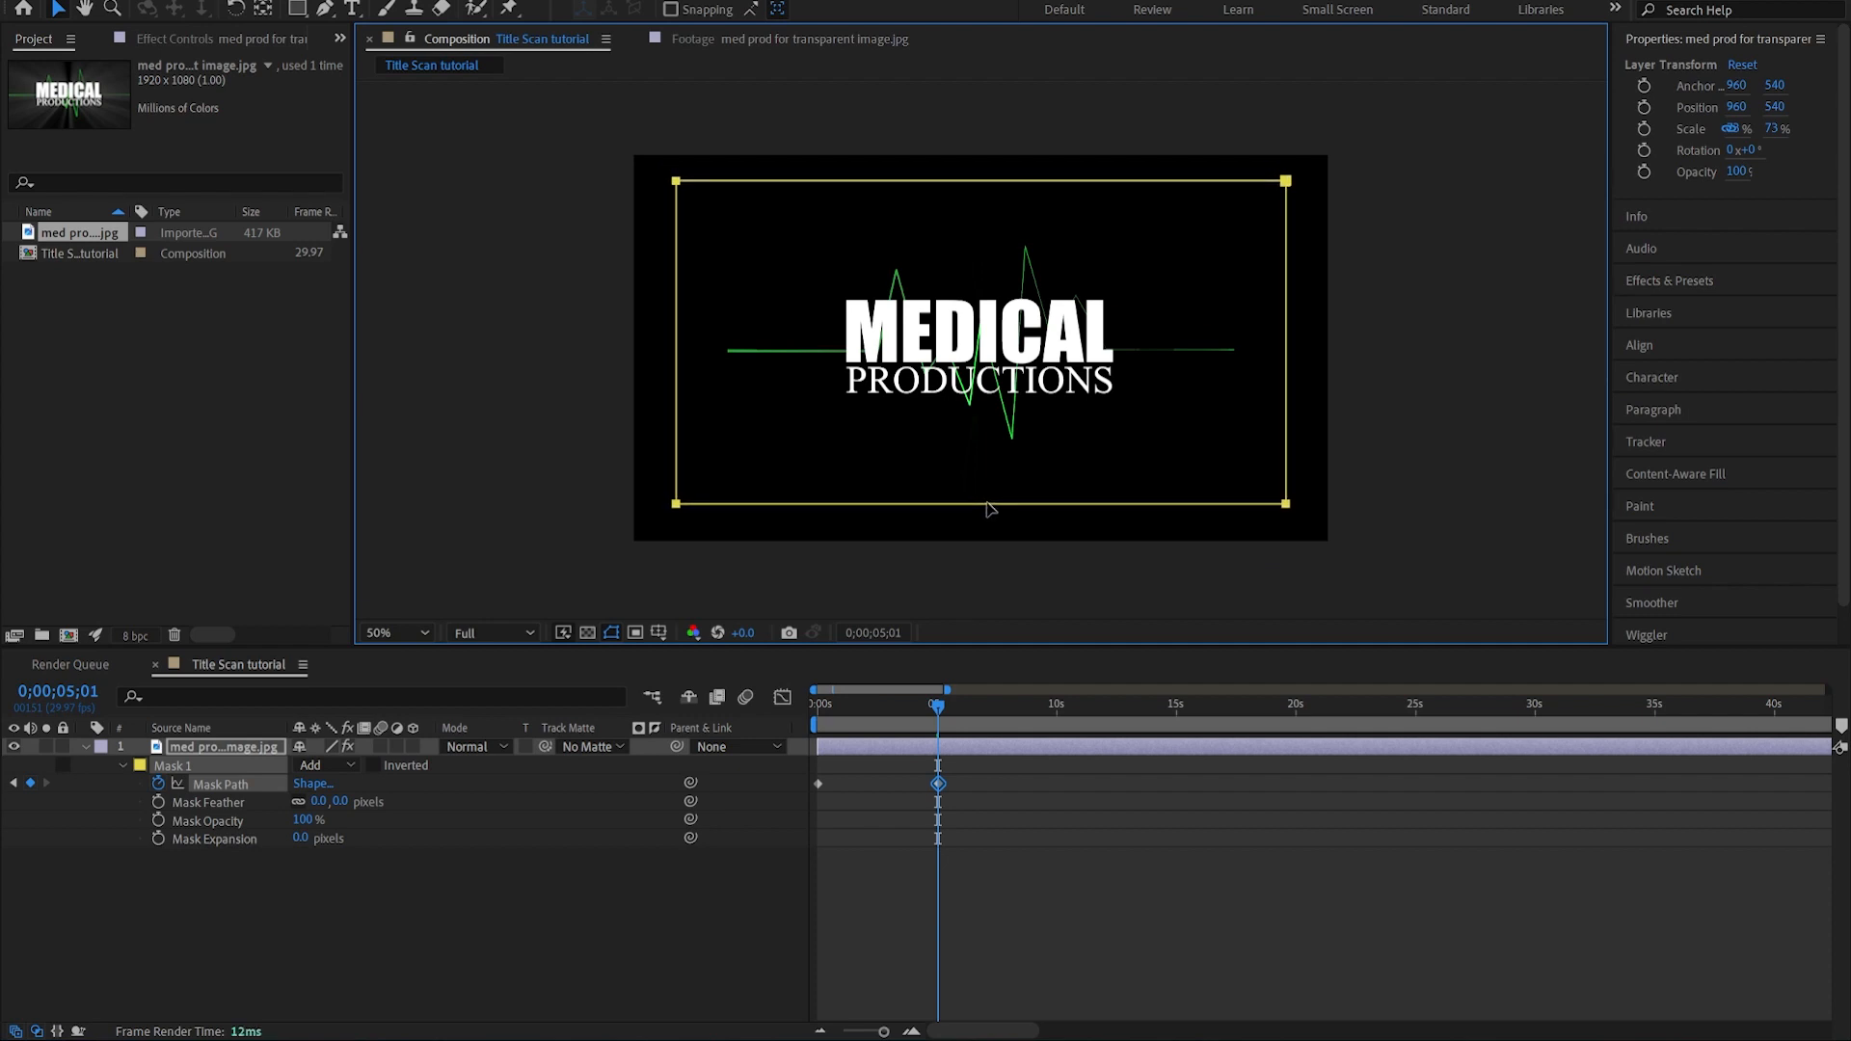
- Preview the title reveal from the start of the composition
left_click(940, 716)
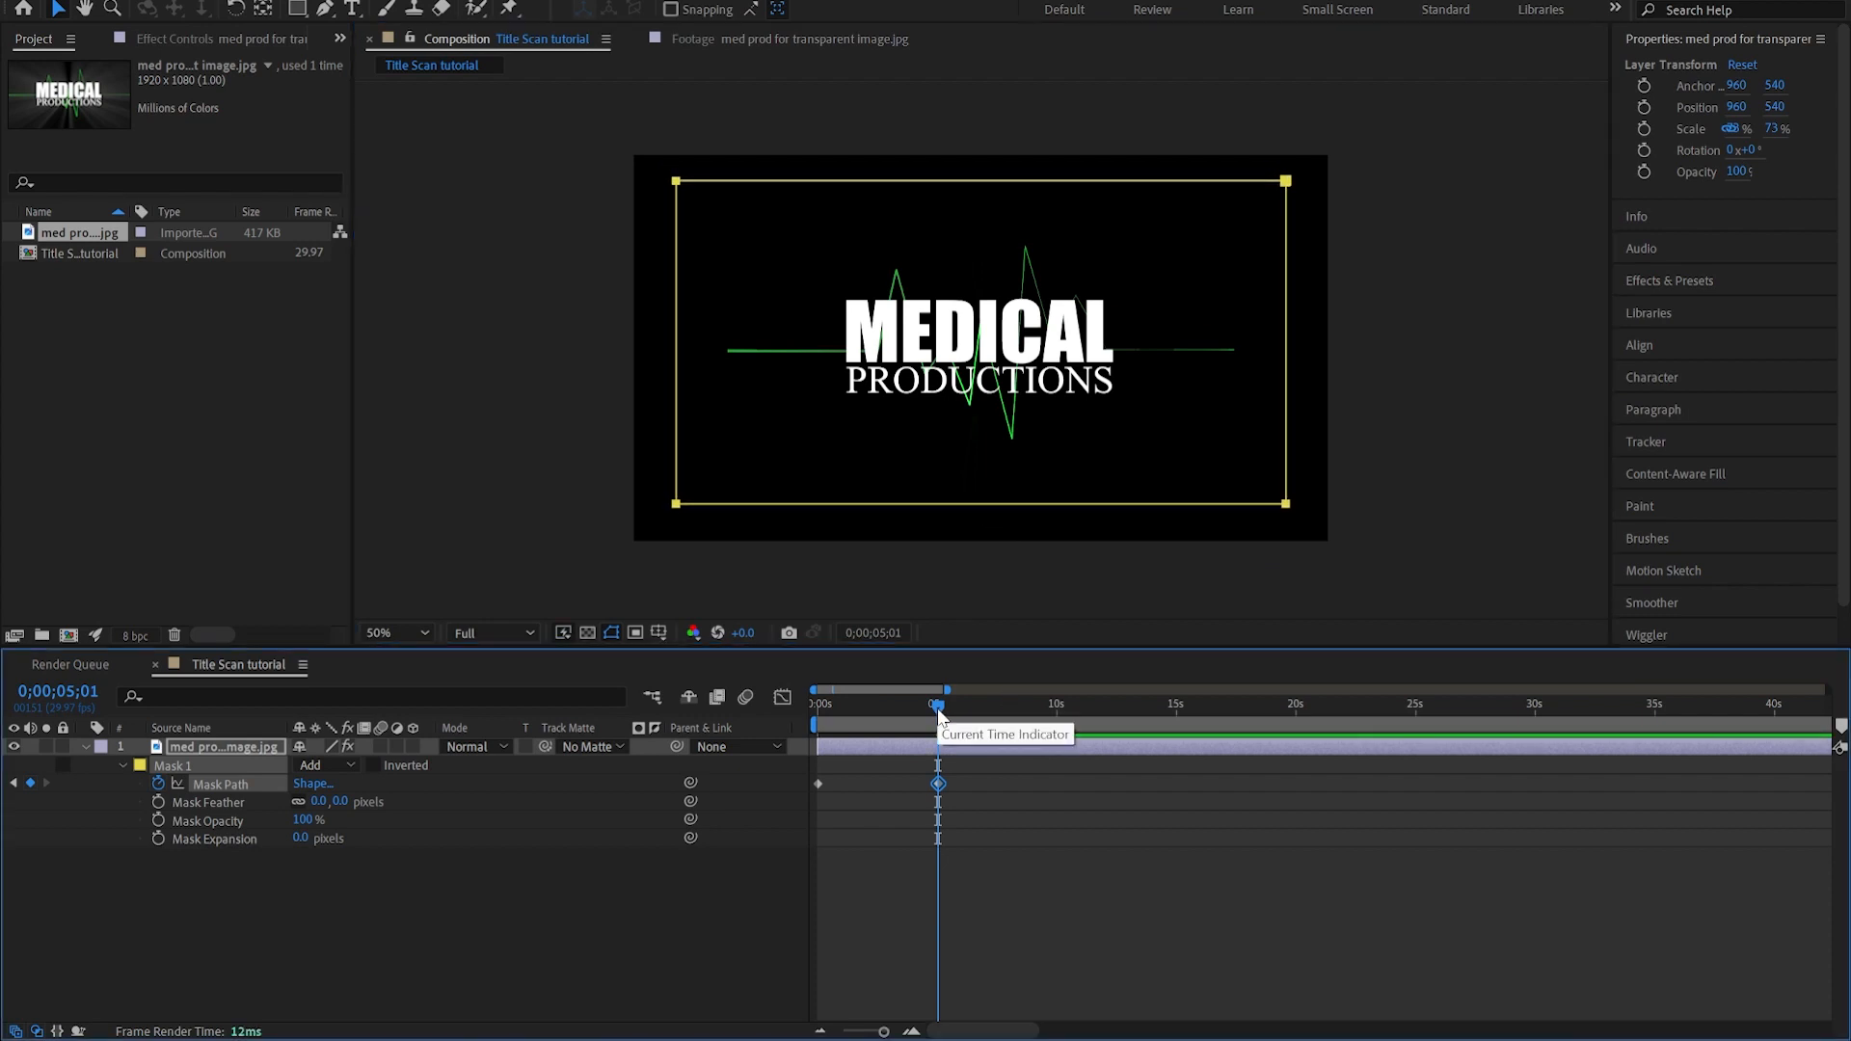
key("Home")
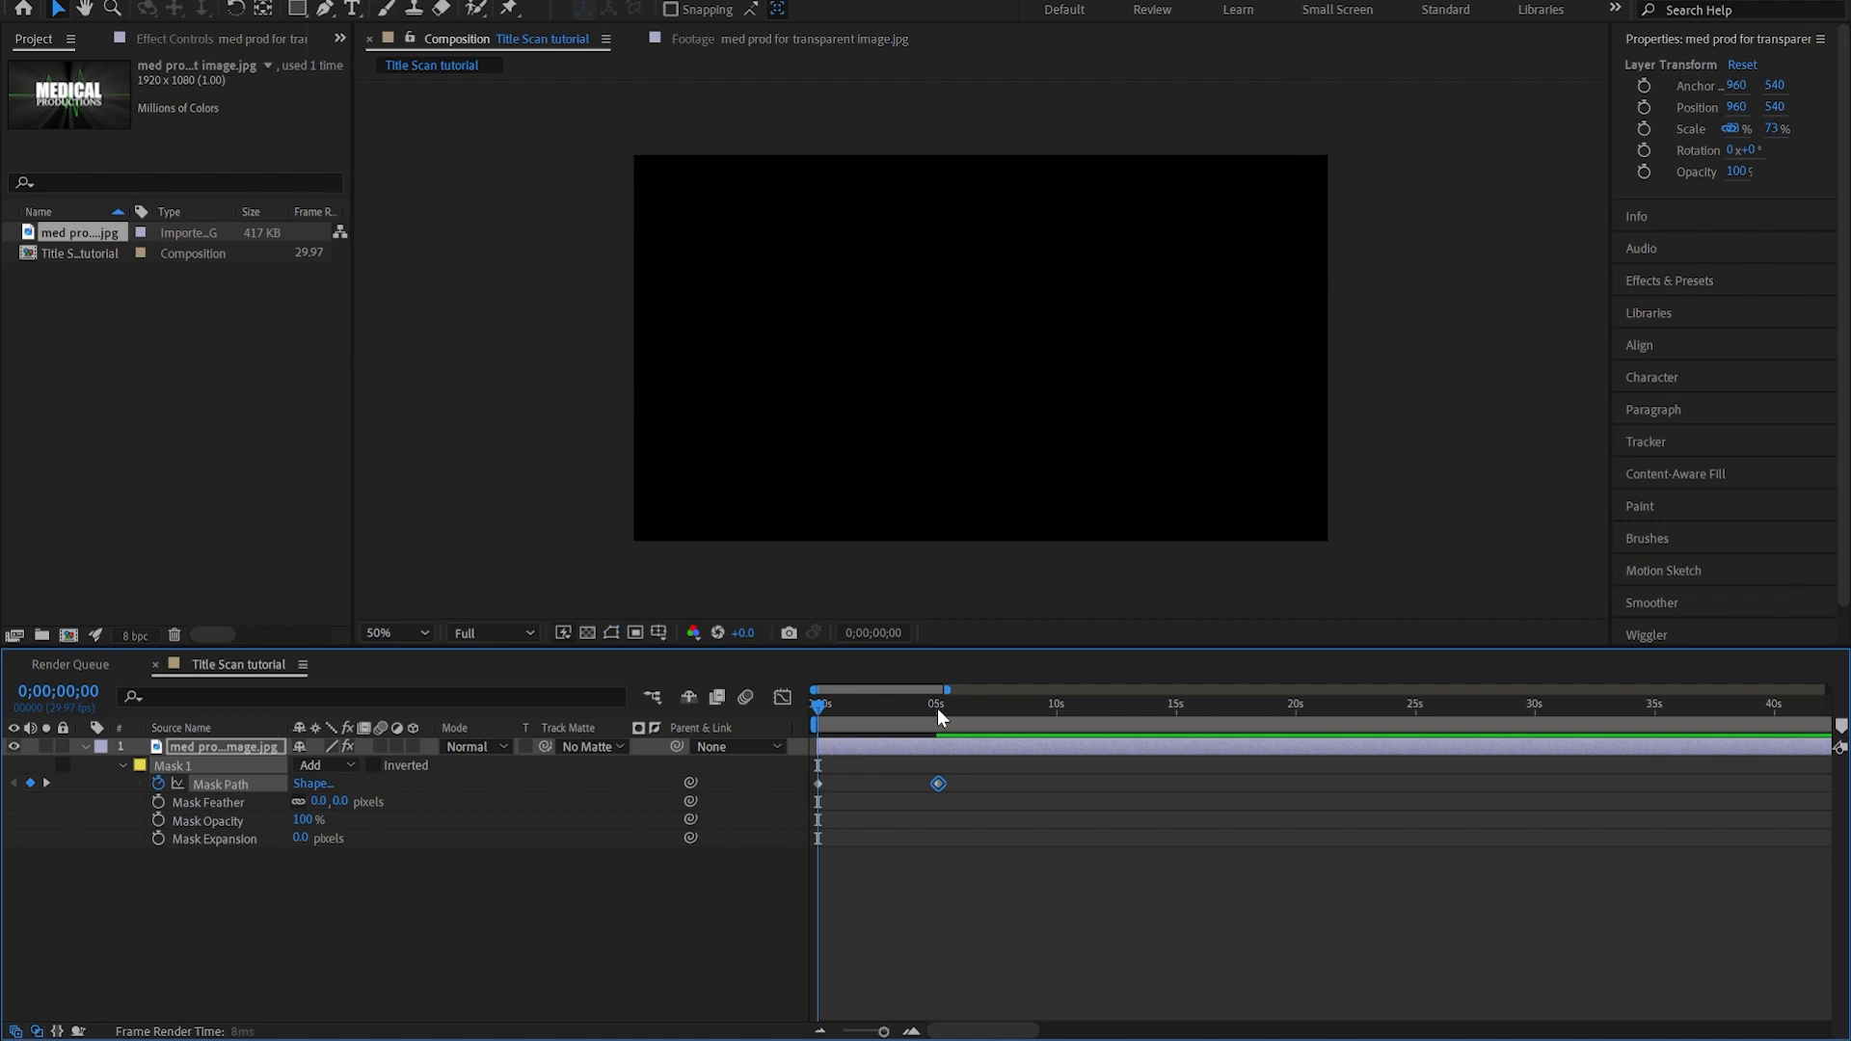
key("space")
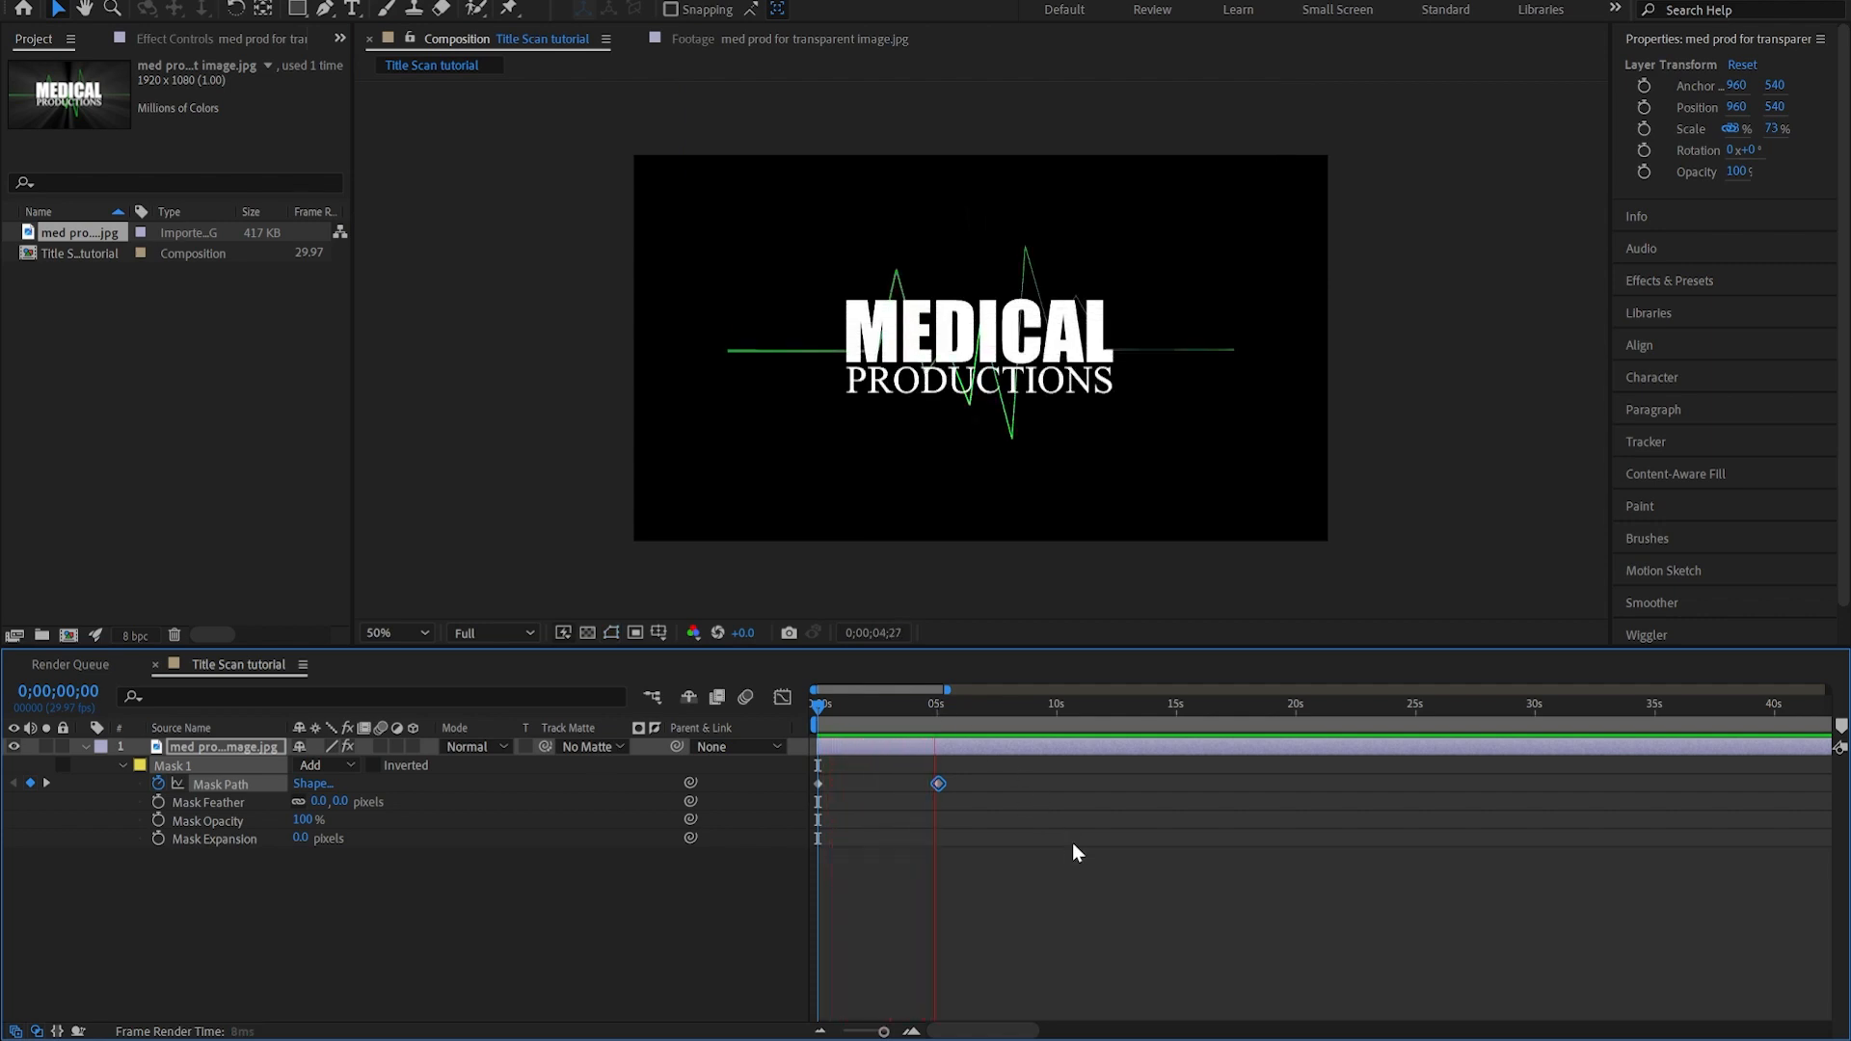
key("space")
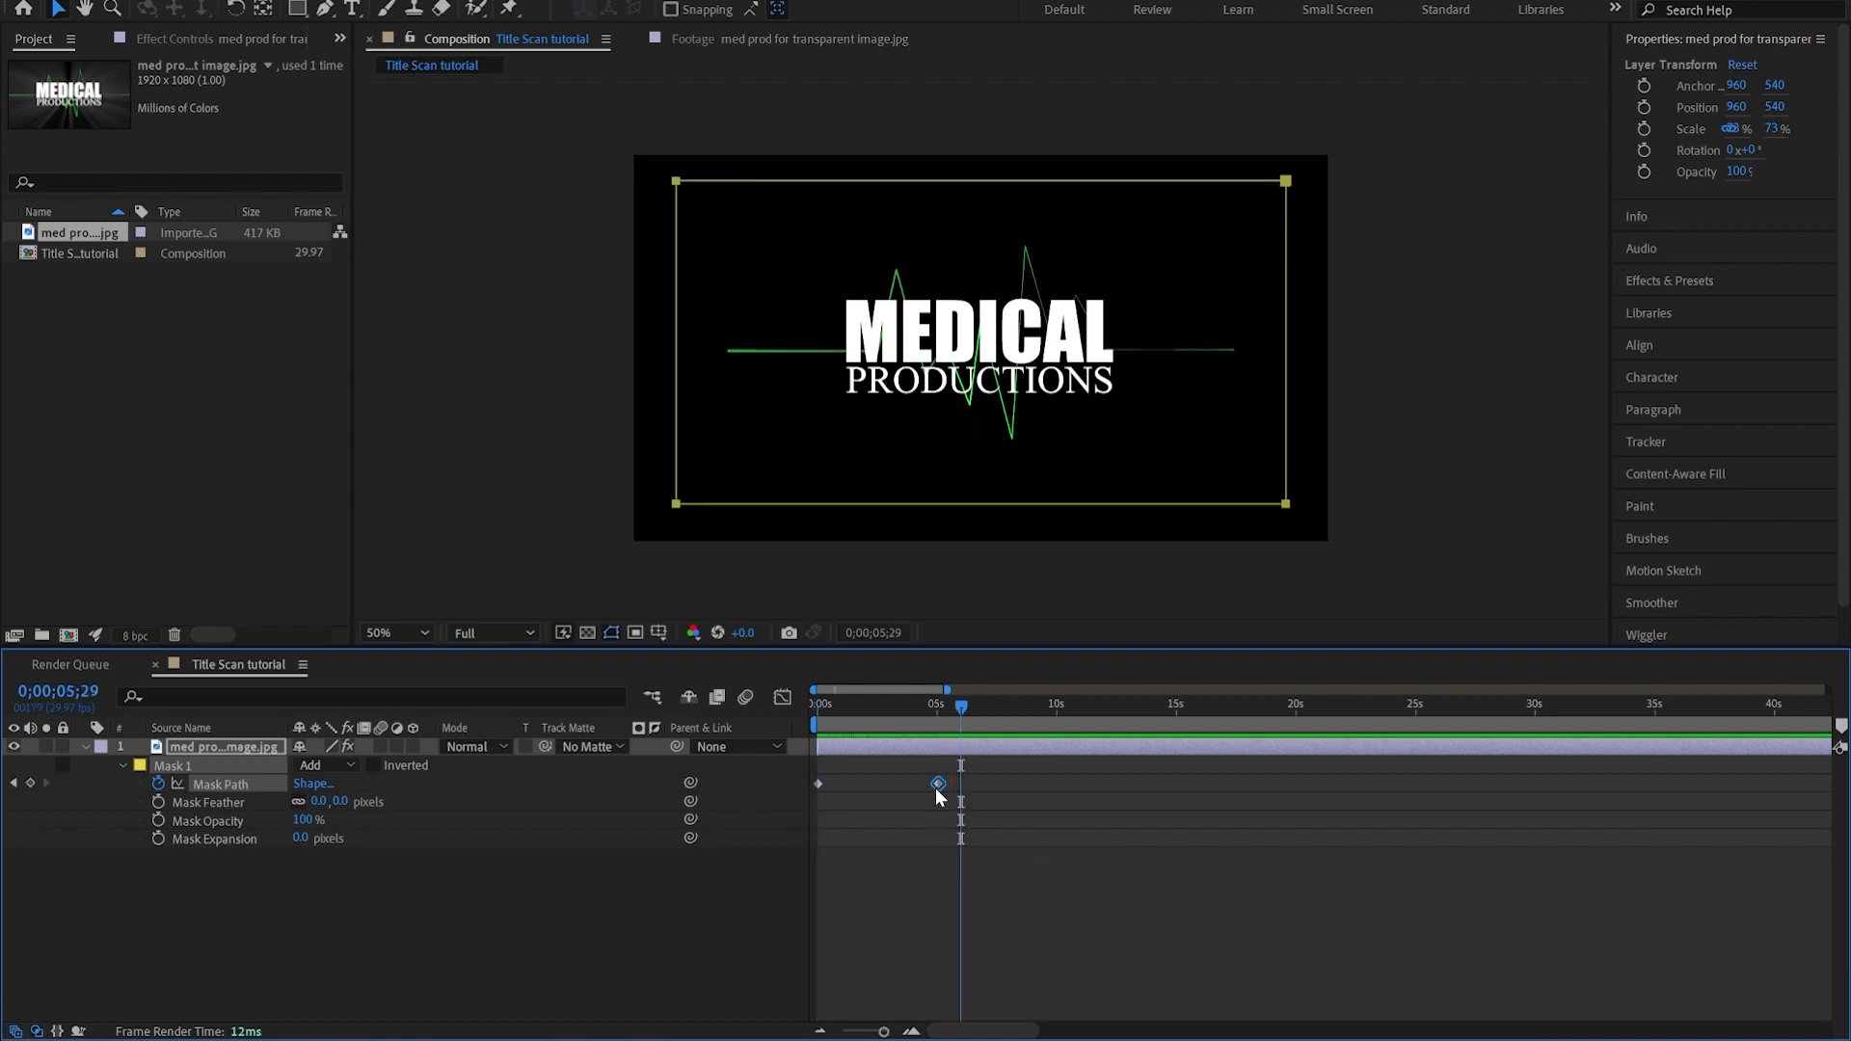
- Move the second Mask Path keyframe to about 1 second and preview the faster reveal
left_click_drag(940, 791, 854, 786)
key("space")
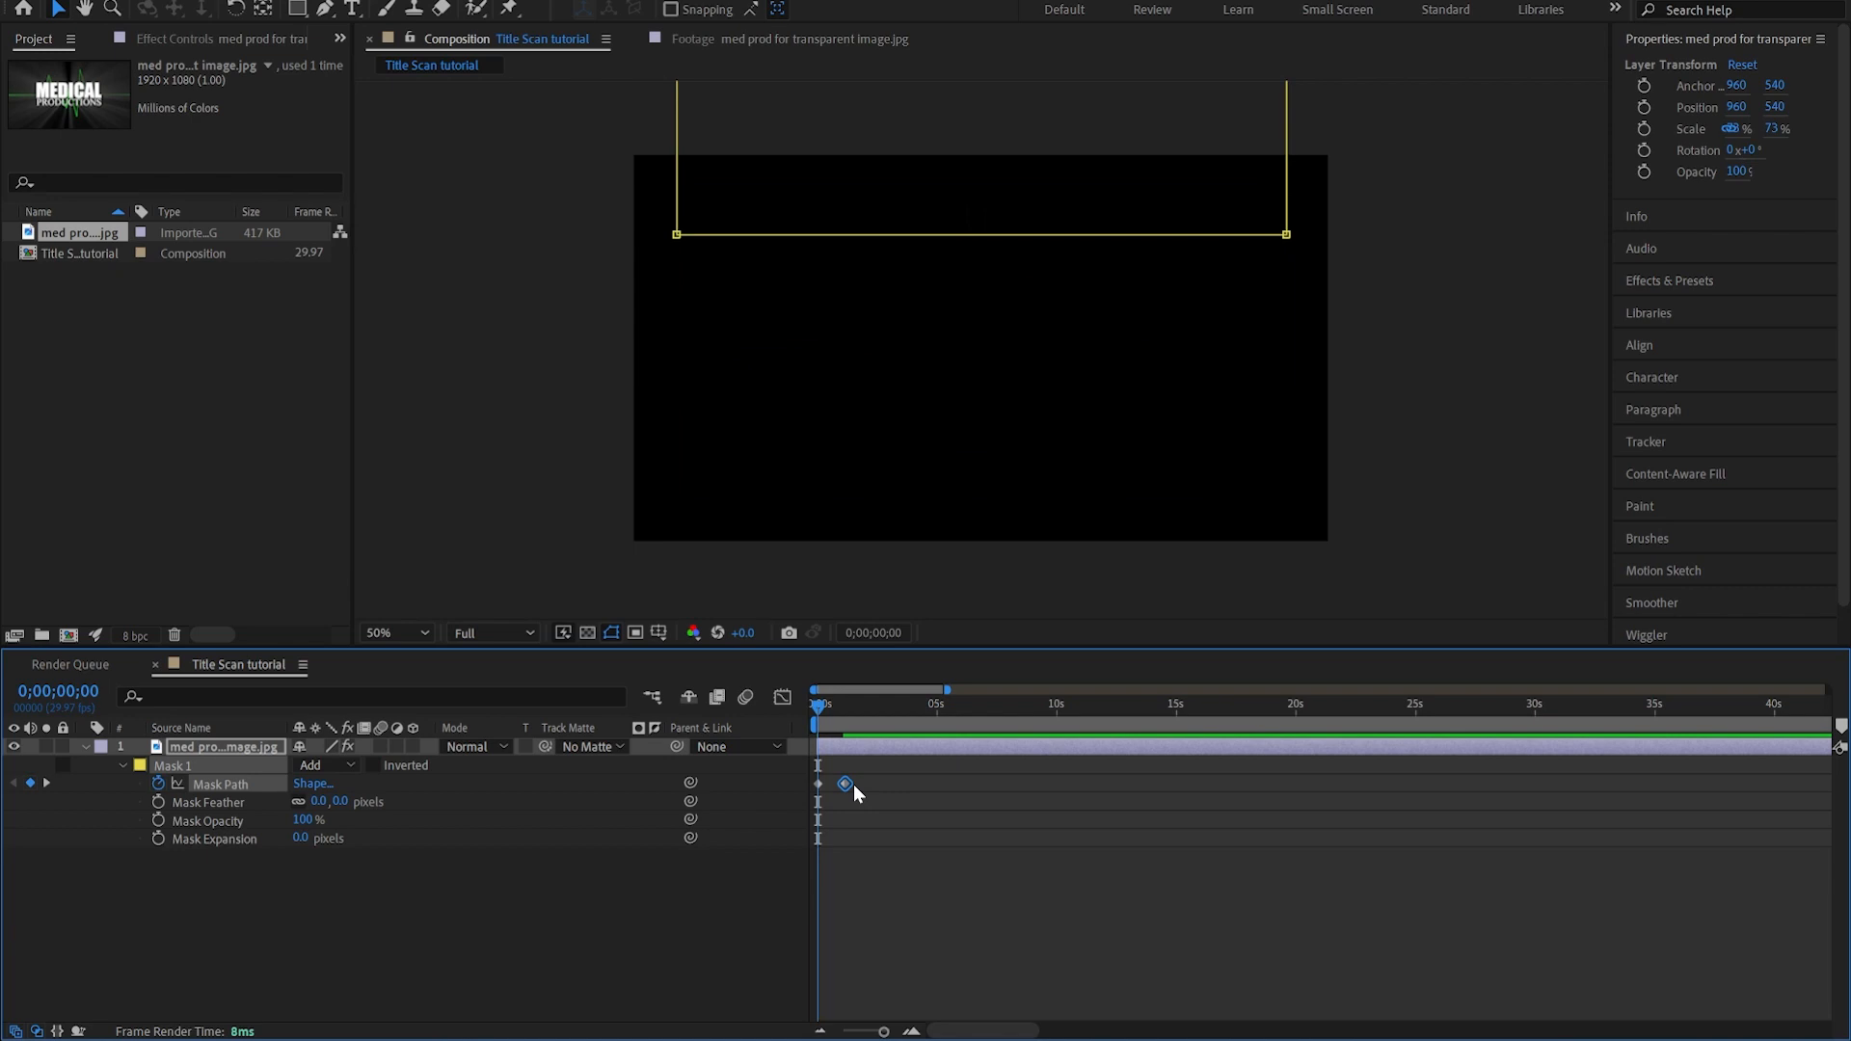
key("space")
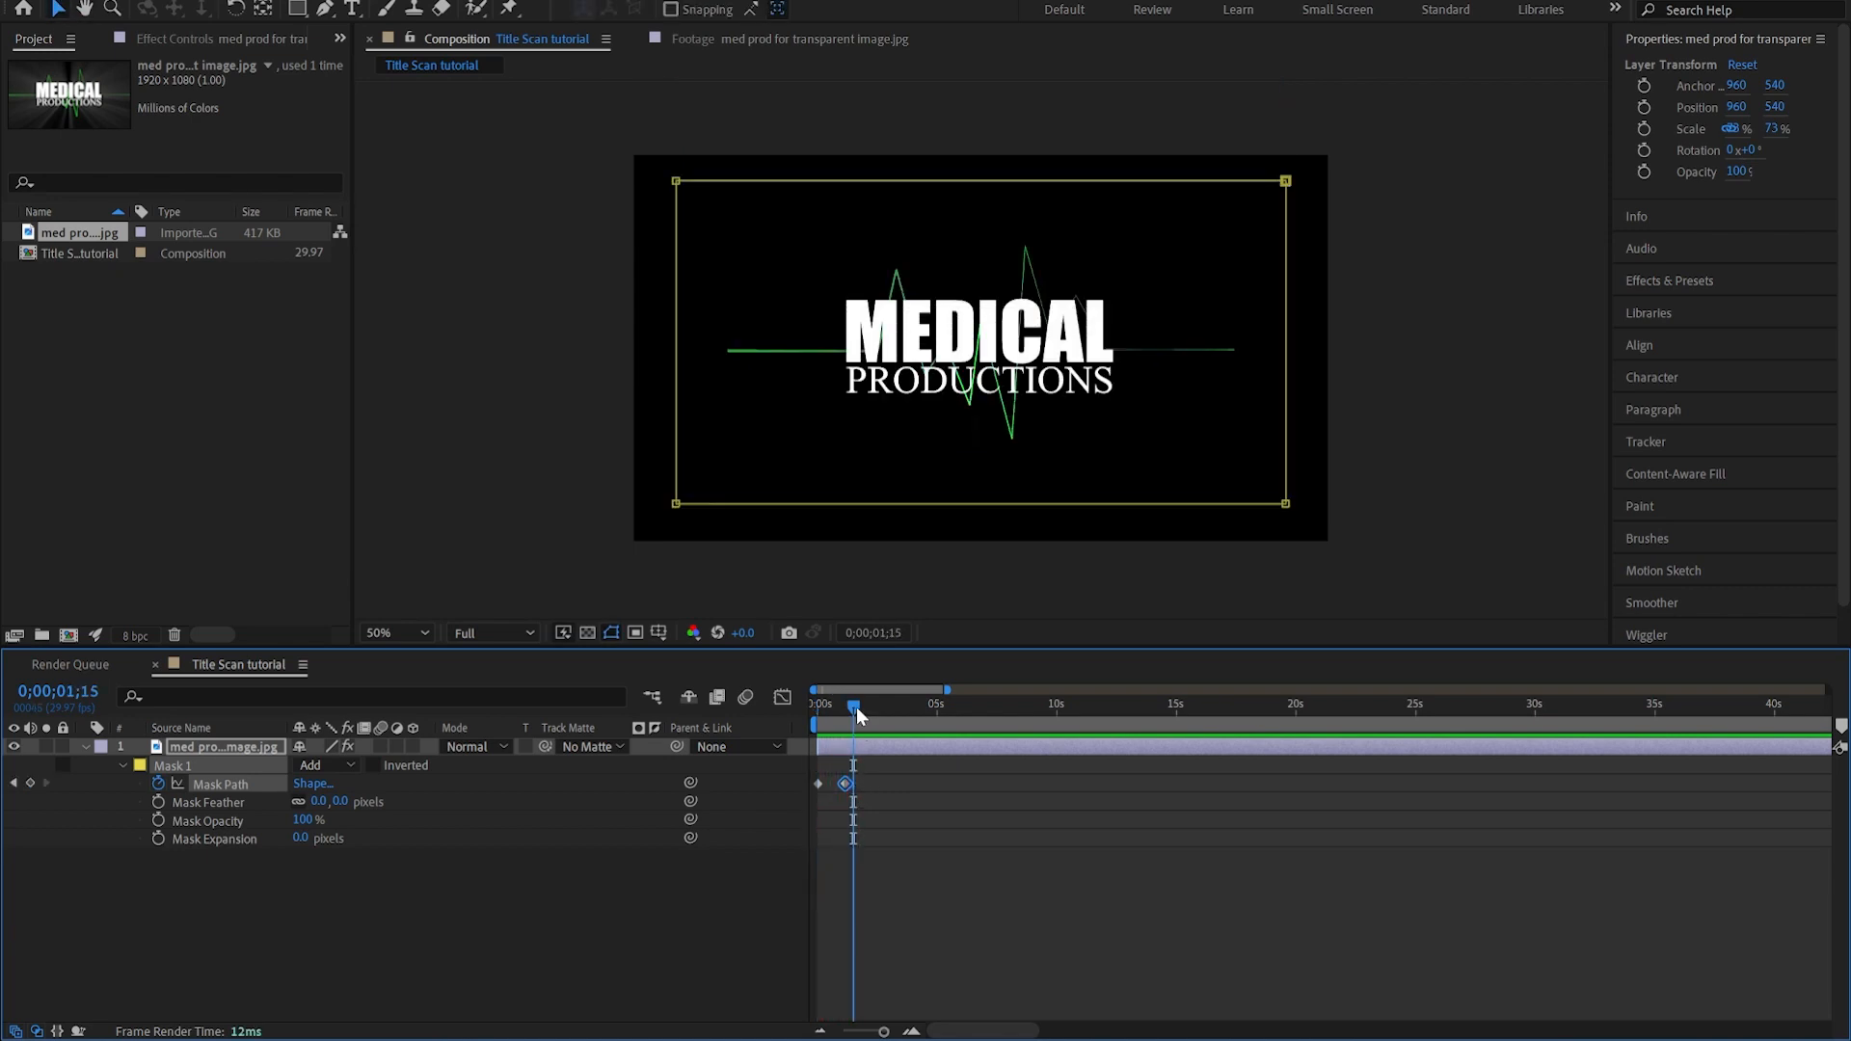
- At 0;00;01;26, move the mask down below the title for a third Mask Path keyframe and play the animation from the start
left_click_drag(856, 707, 865, 706)
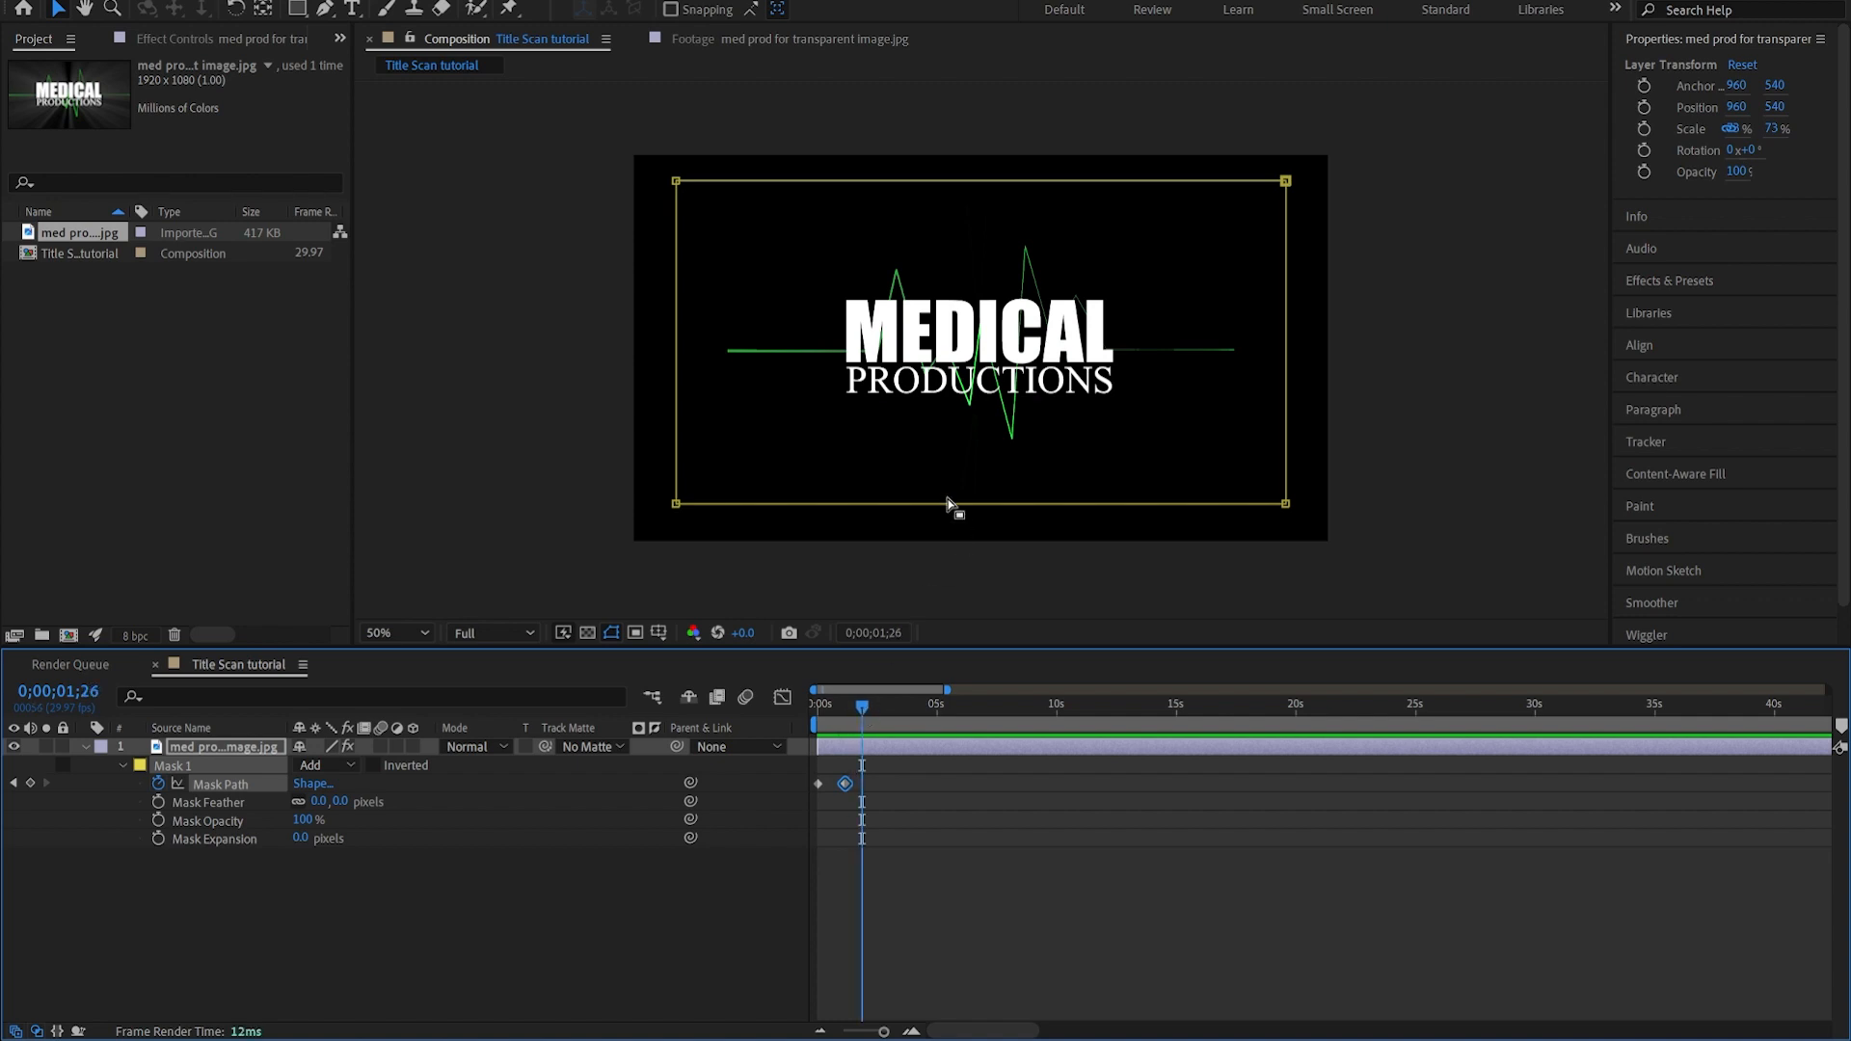
mouse_move(948, 504)
left_mouse_down()
mouse_move(950, 533)
mouse_move(946, 508)
left_mouse_up()
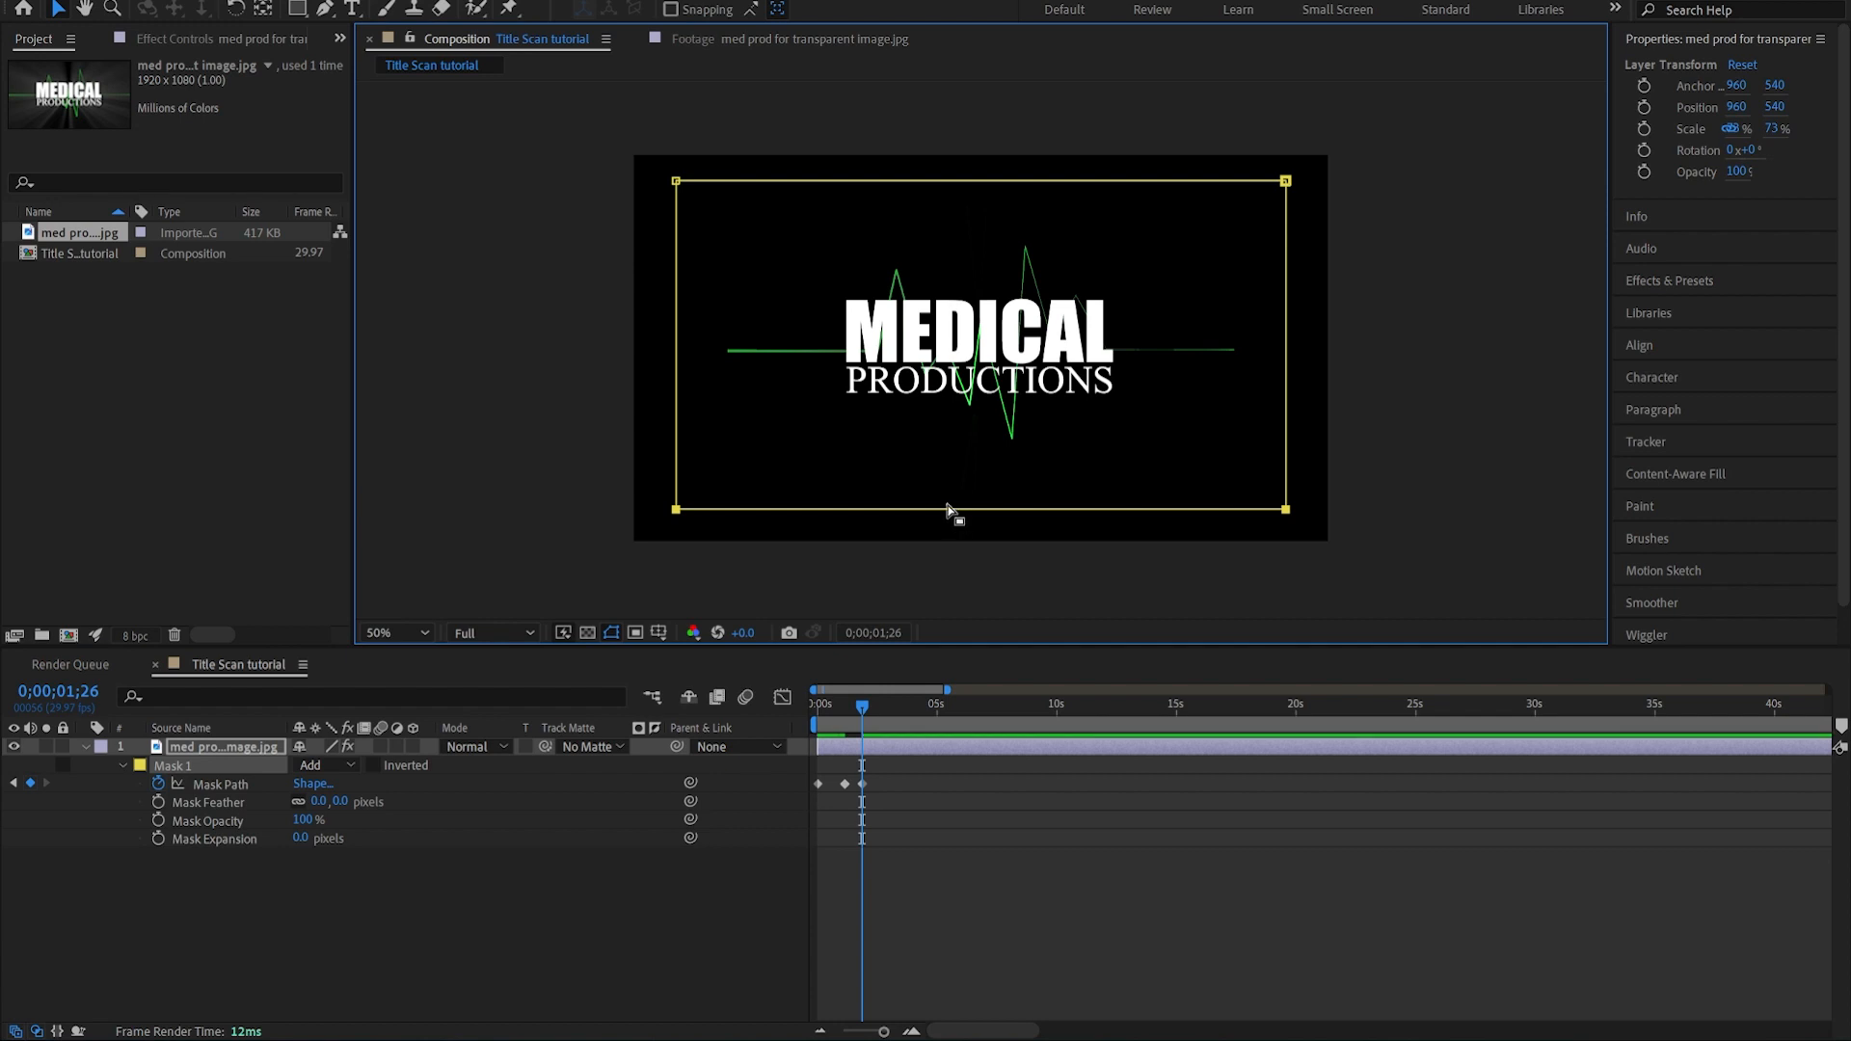
left_click(947, 505)
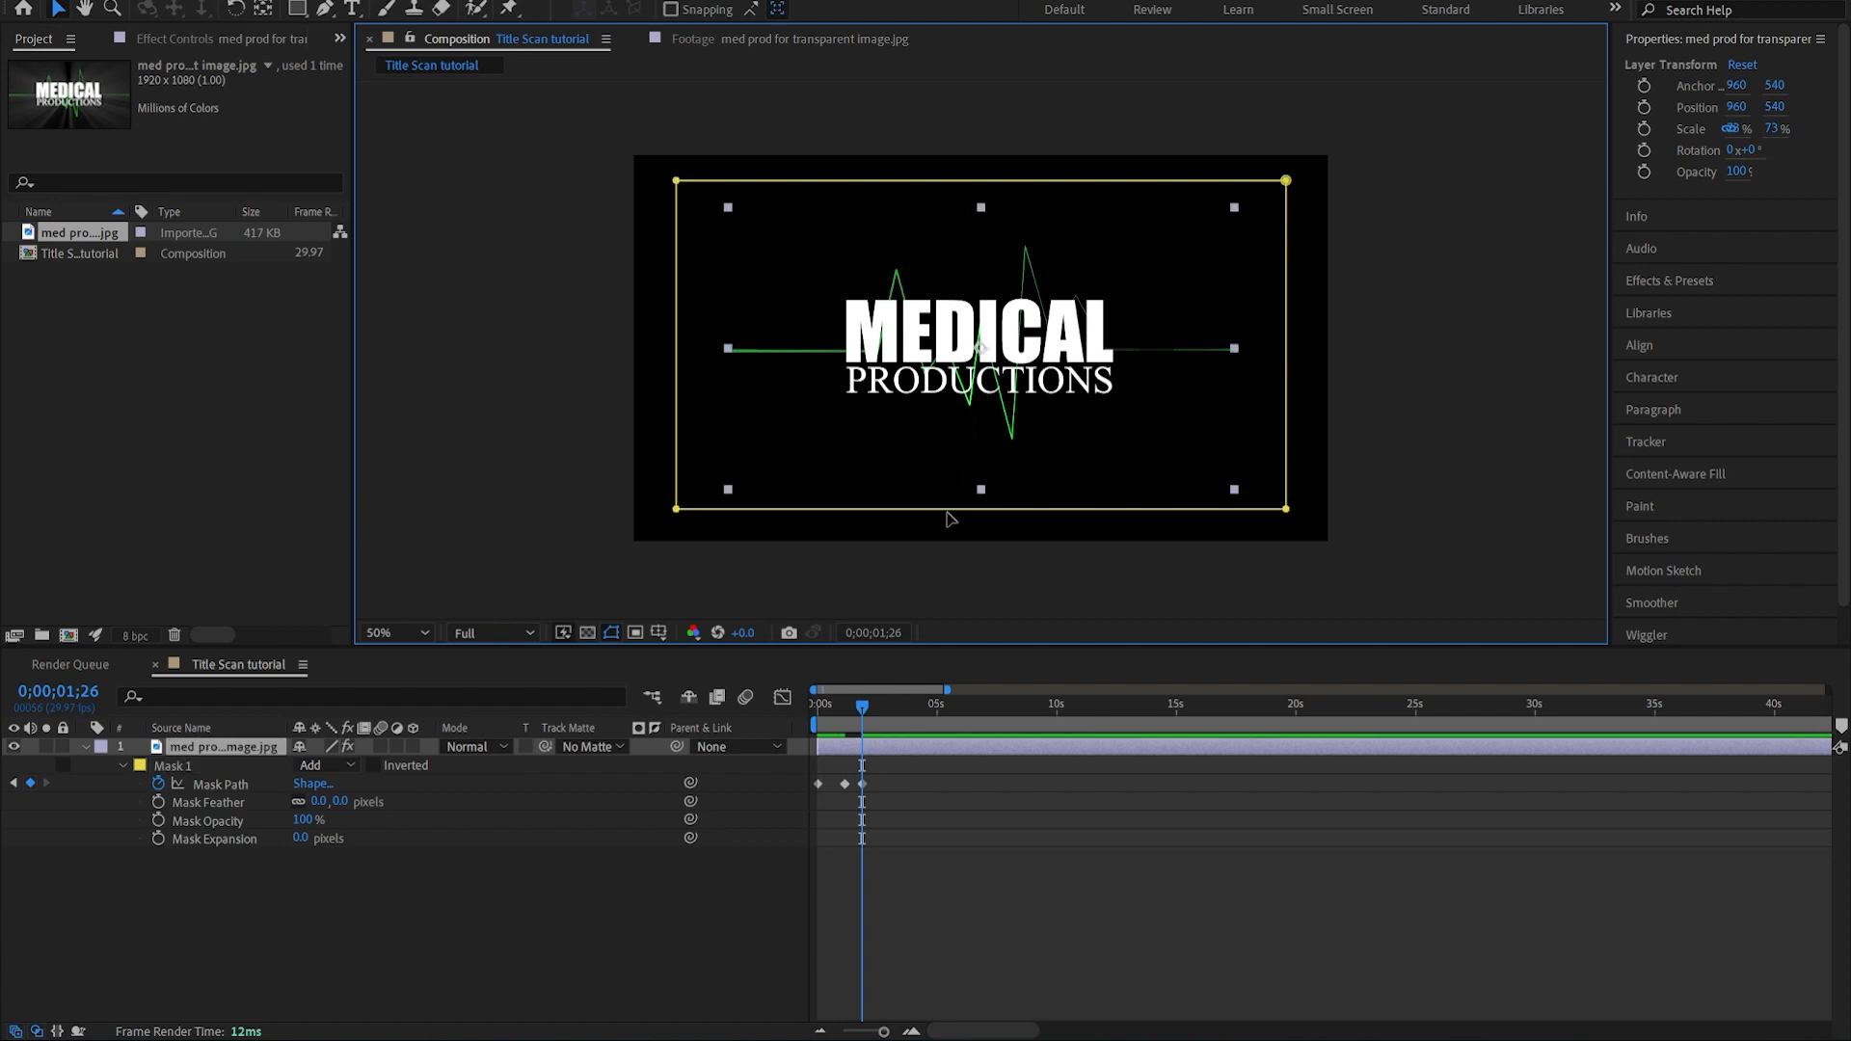
left_click(251, 771)
left_click_drag(866, 513, 867, 777)
left_click_drag(864, 702, 671, 727)
key("space")
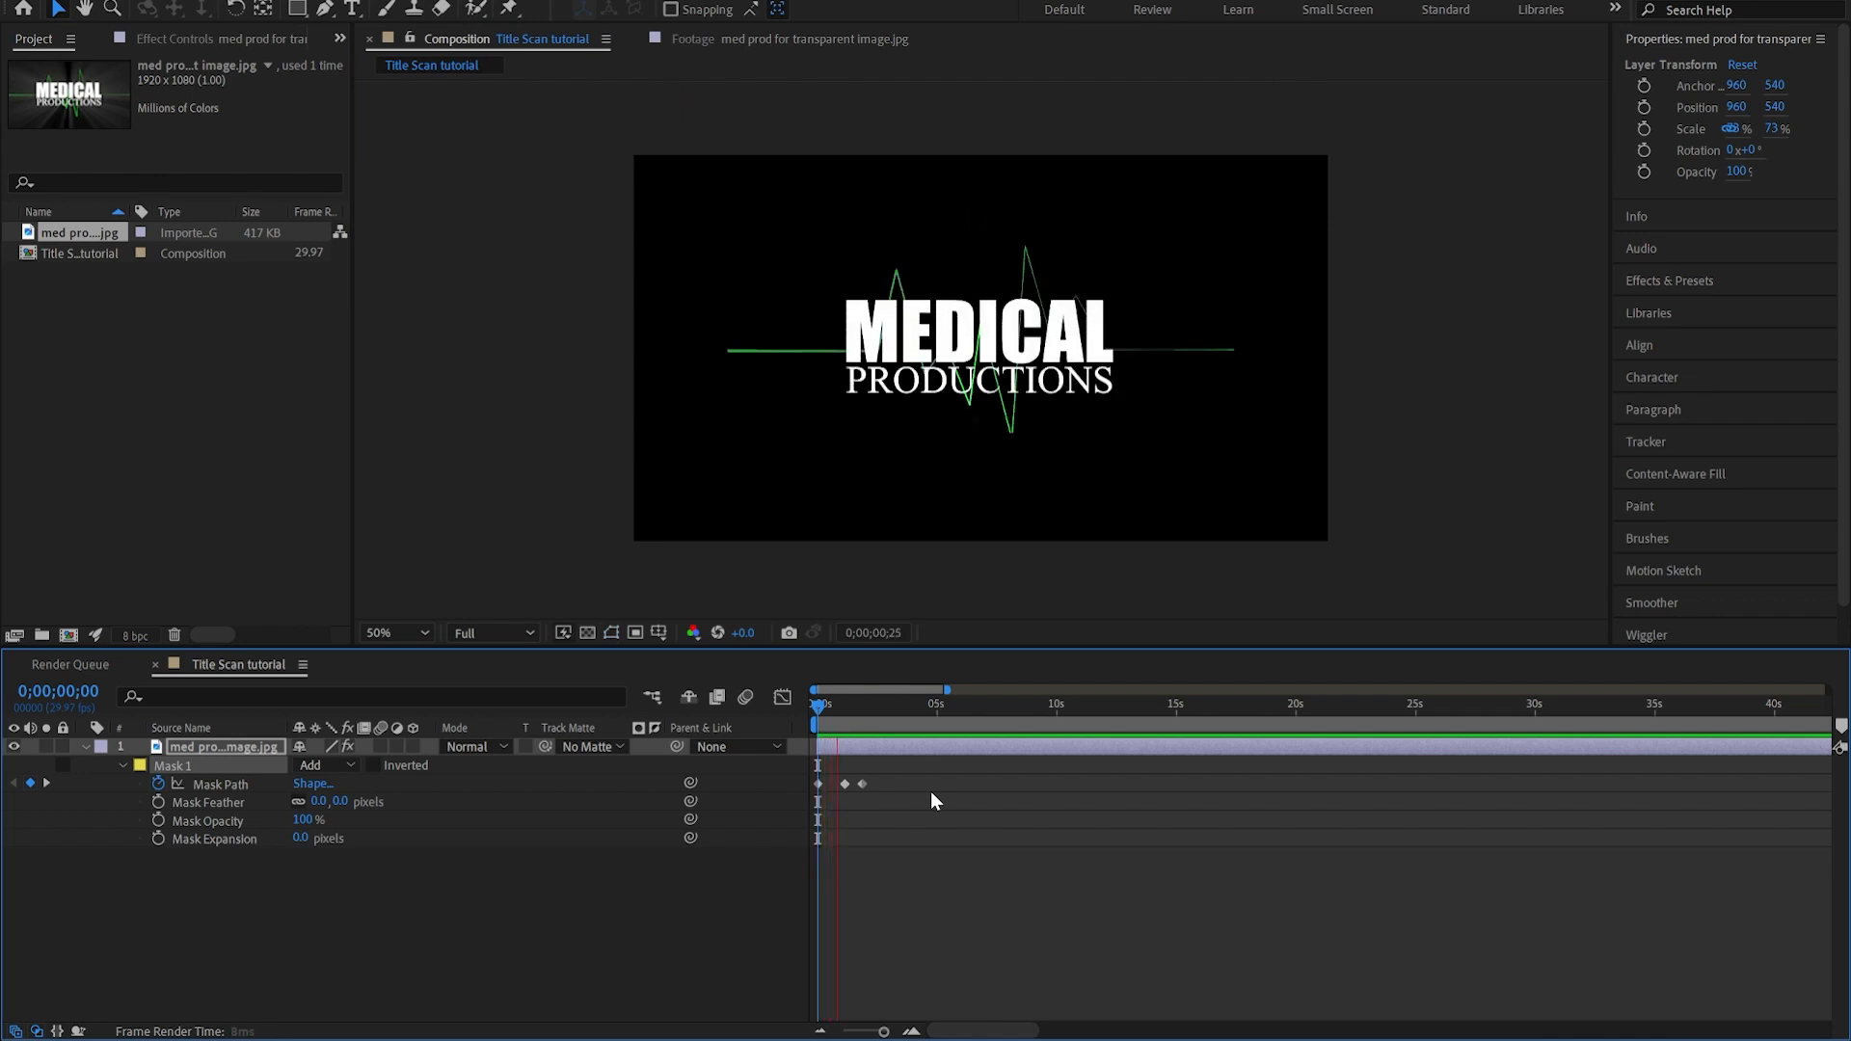
- At 0;00;02;12, move the mask back up over the whole title for a fourth Mask Path keyframe and preview it
key("space")
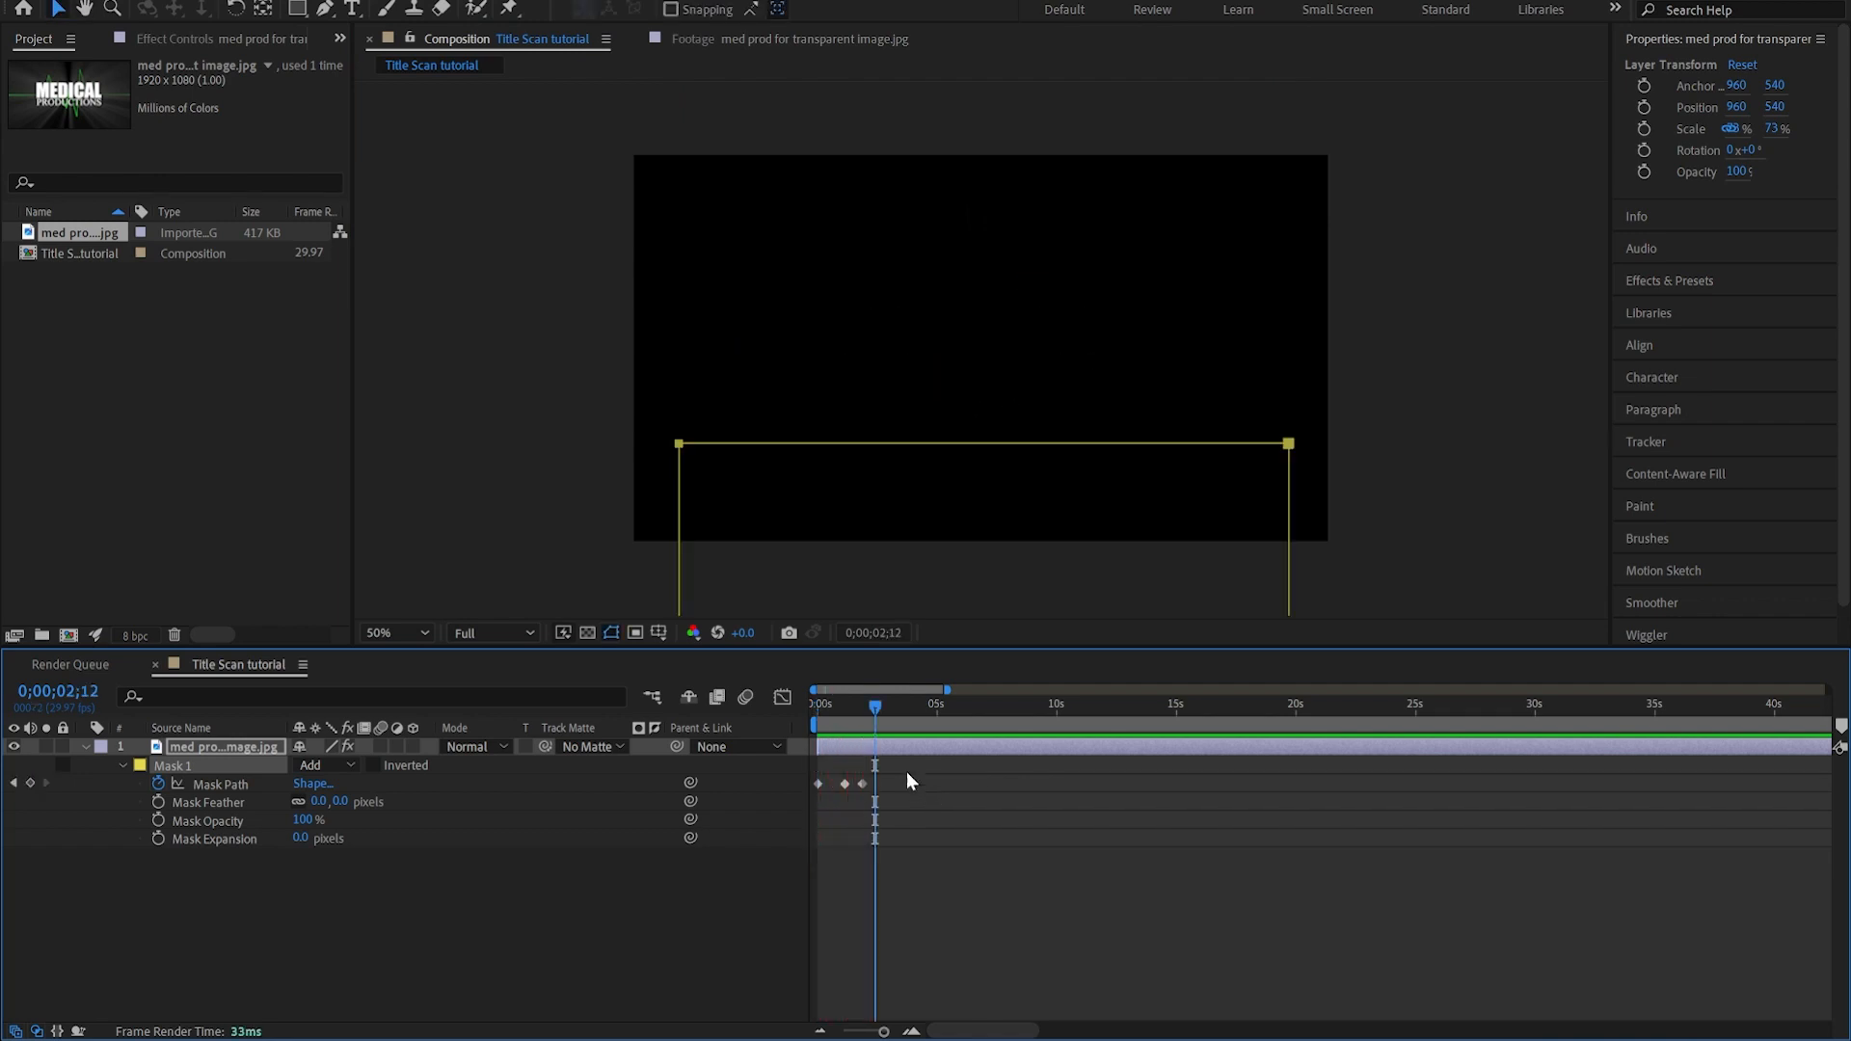
left_click_drag(918, 447, 913, 179)
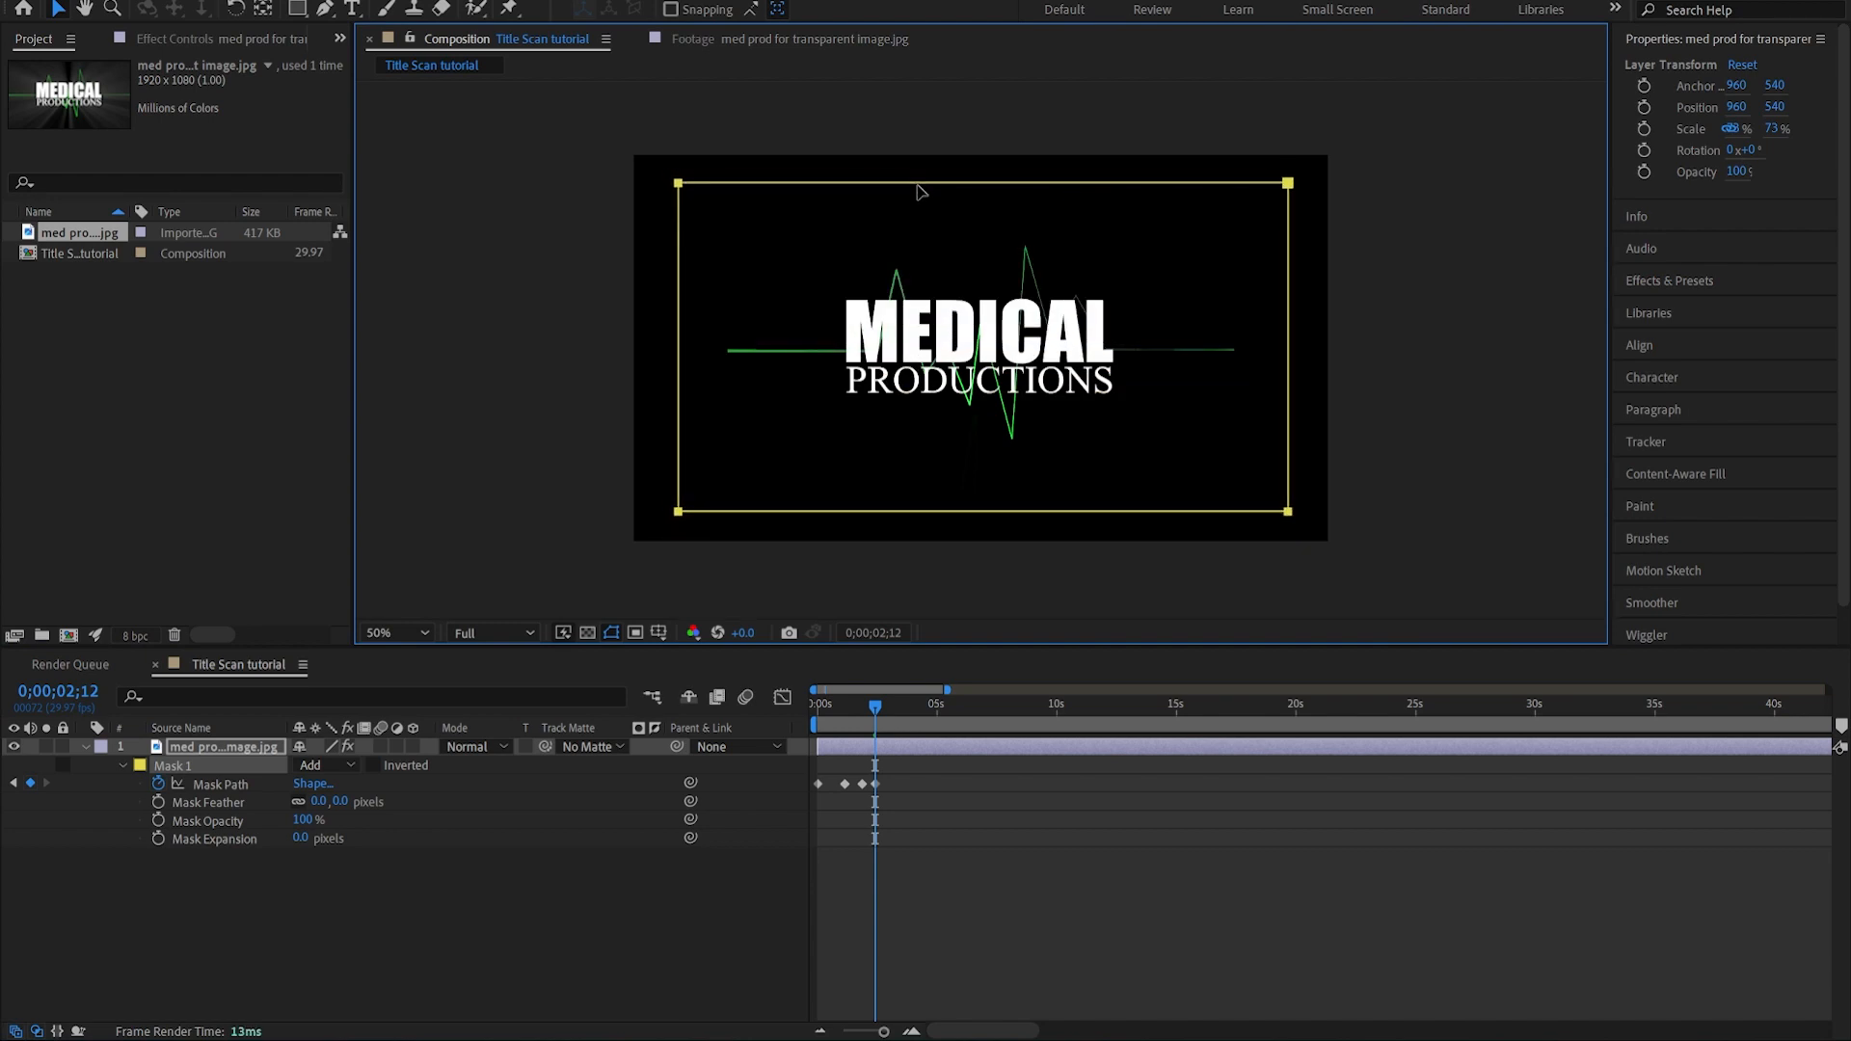
key("Home")
key("space")
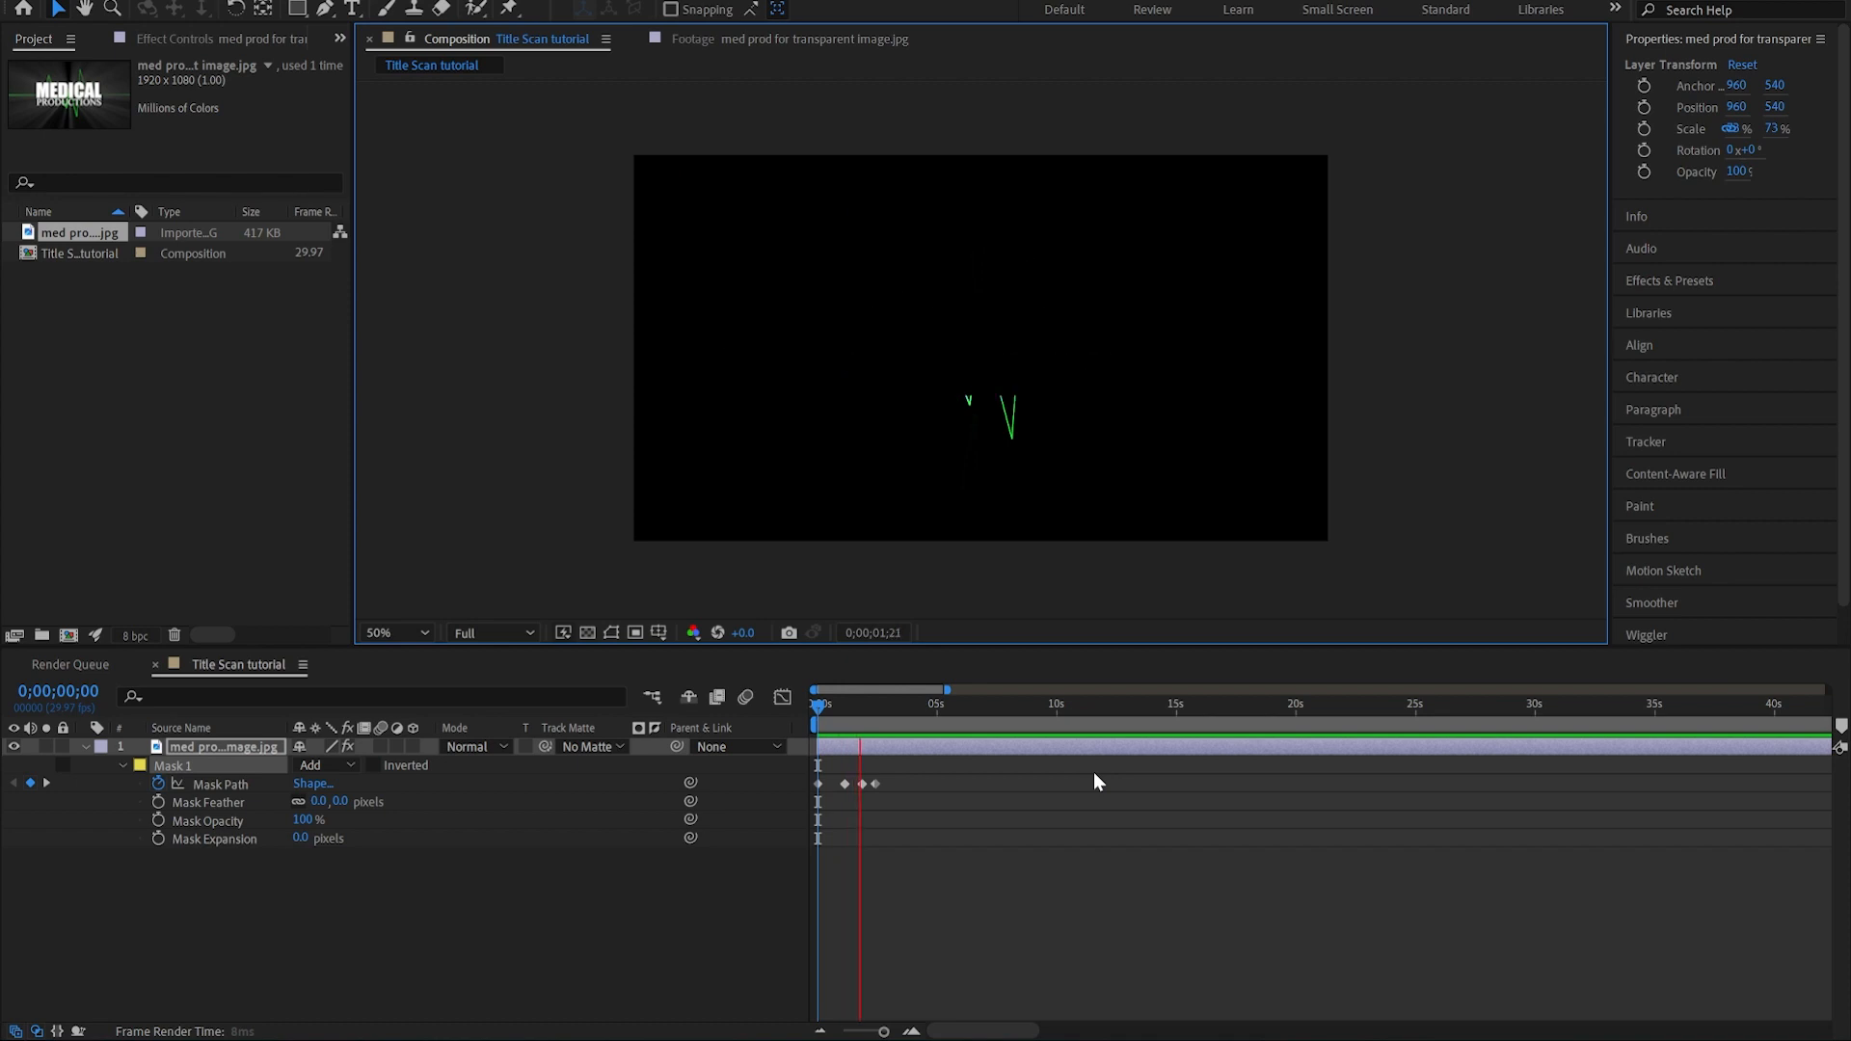
key("space")
- Condense all four Mask Path keyframes proportionally so the last one sits at about 1.4 seconds
key("equal")
key("equal")
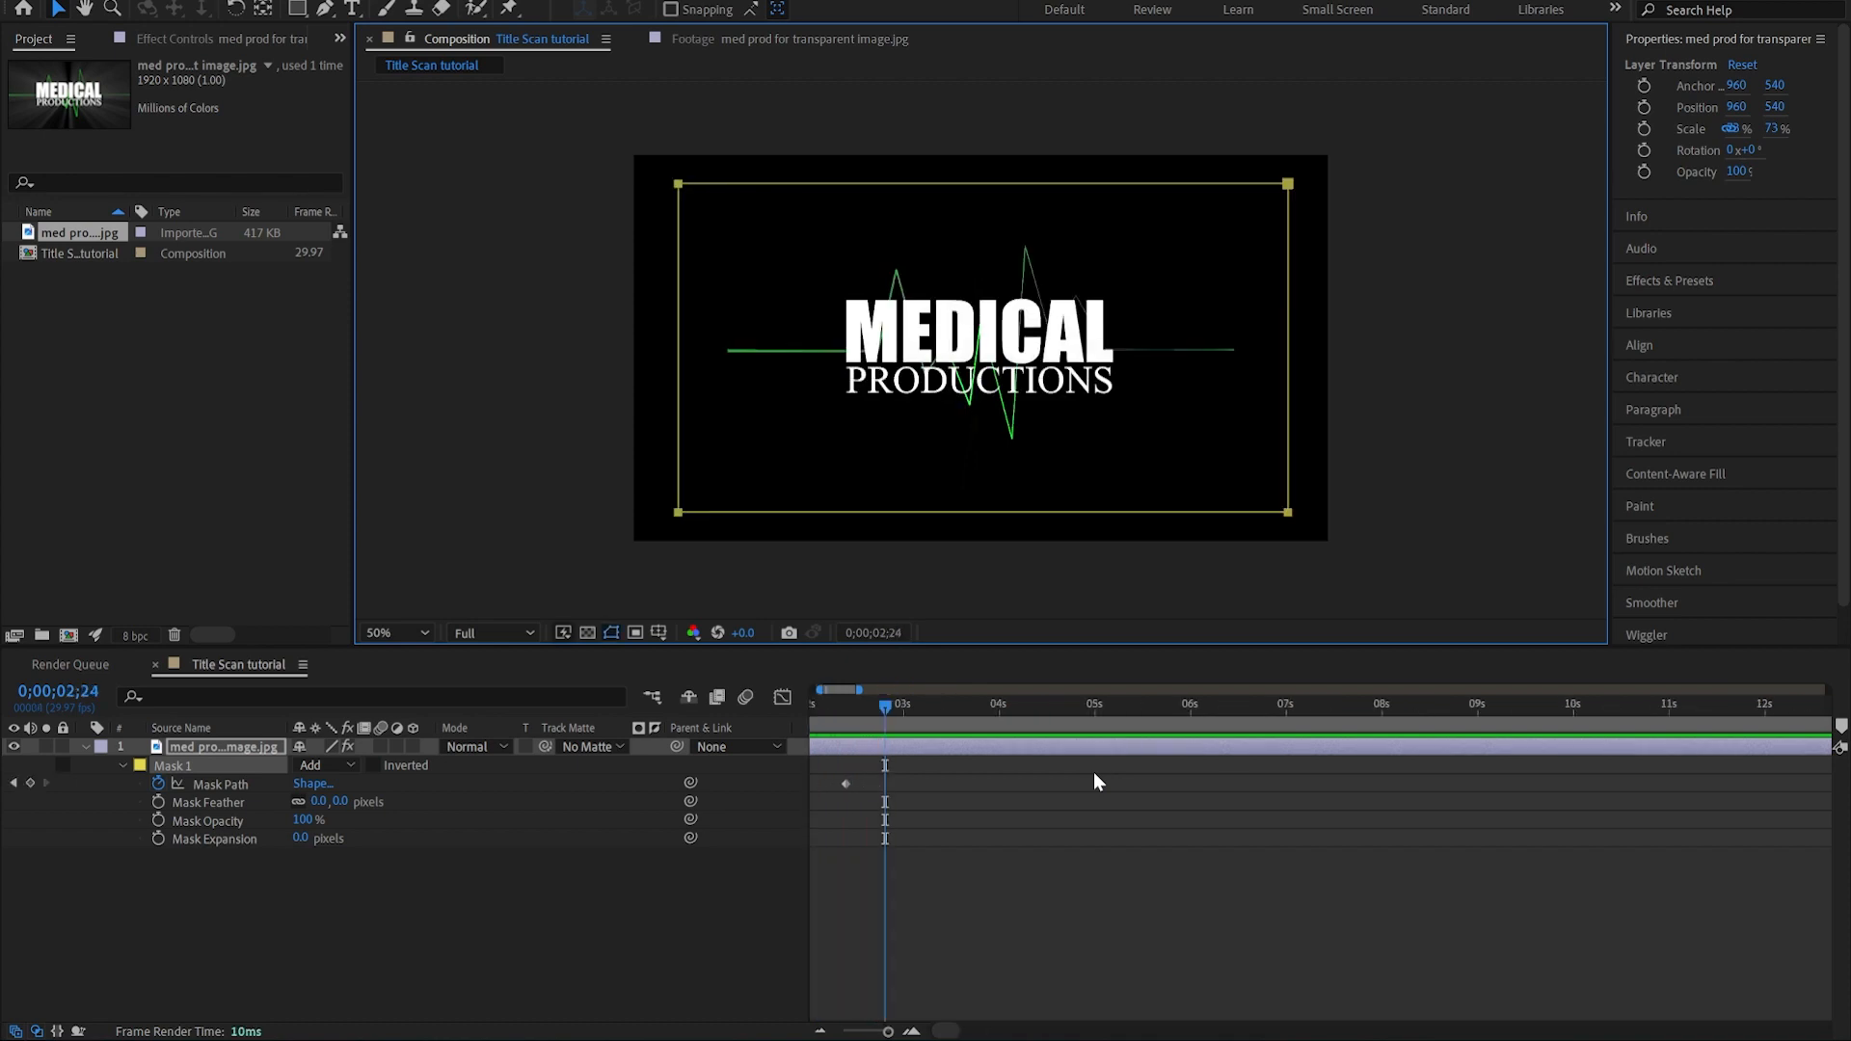
left_click_drag(836, 687, 794, 686)
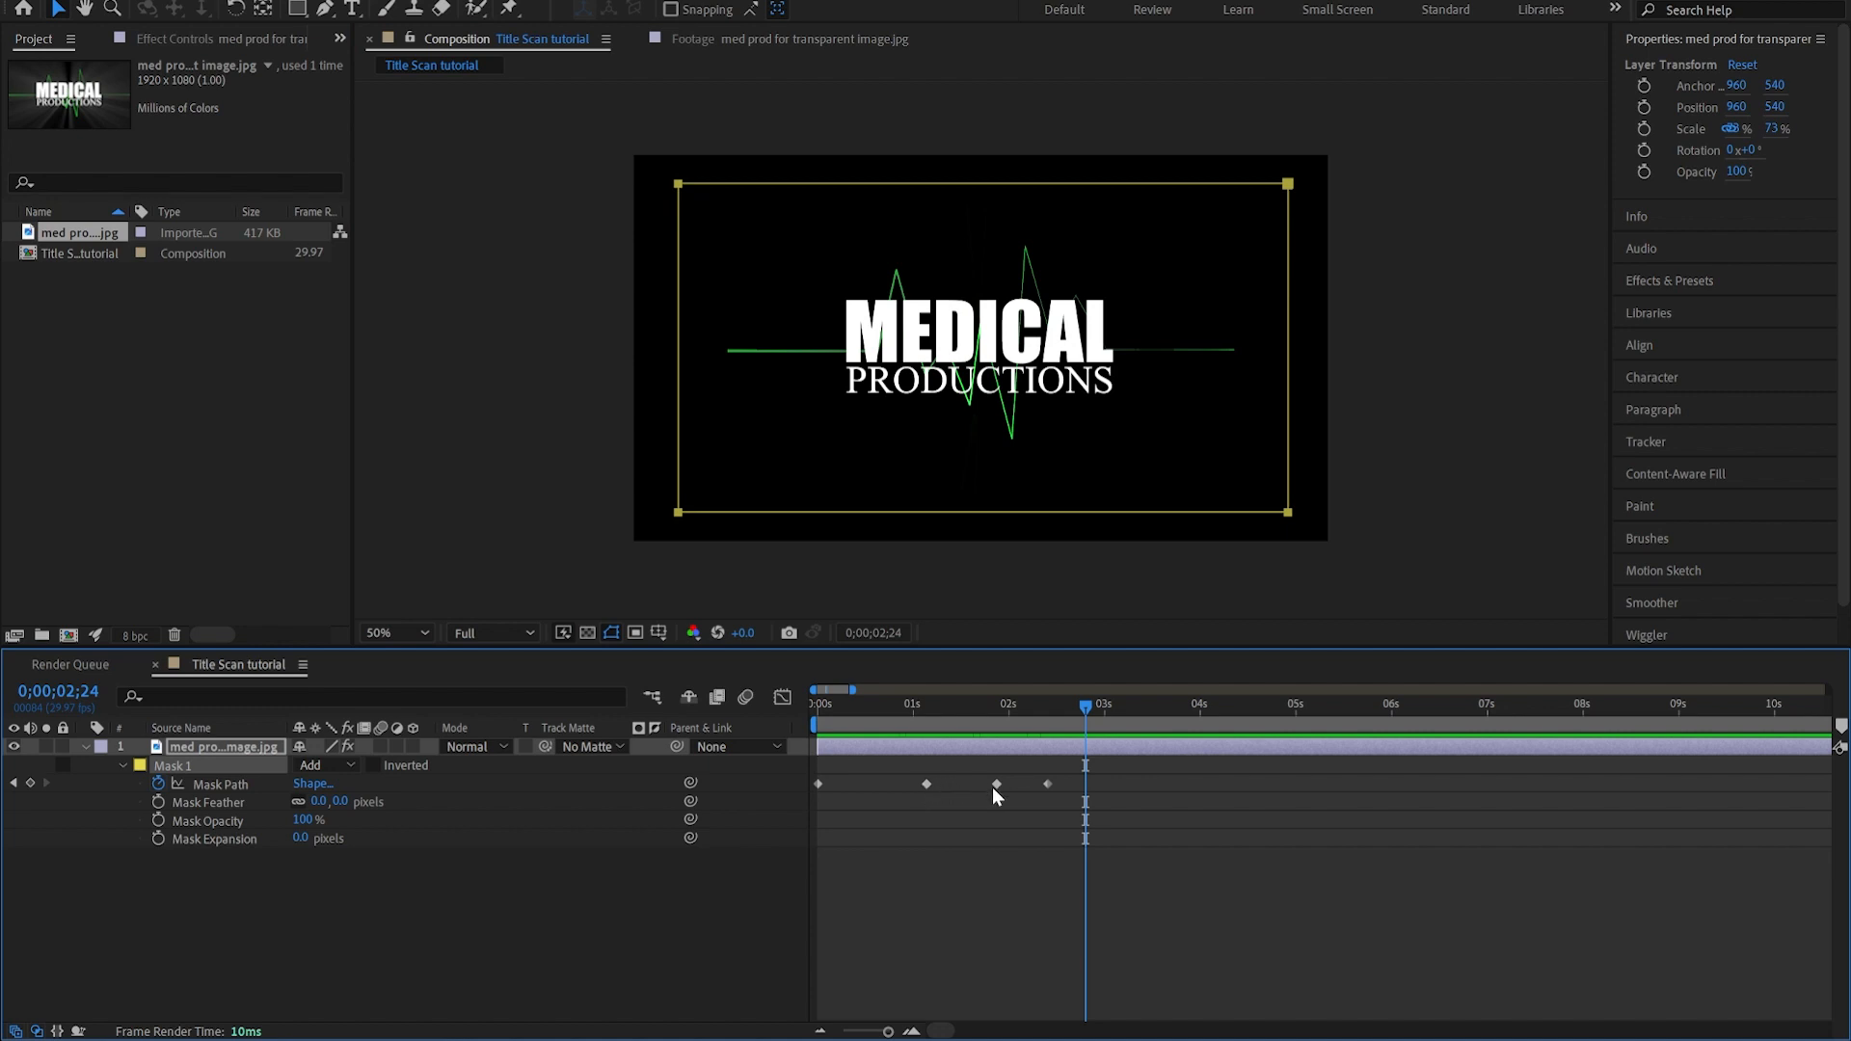
left_click_drag(1055, 812, 808, 767)
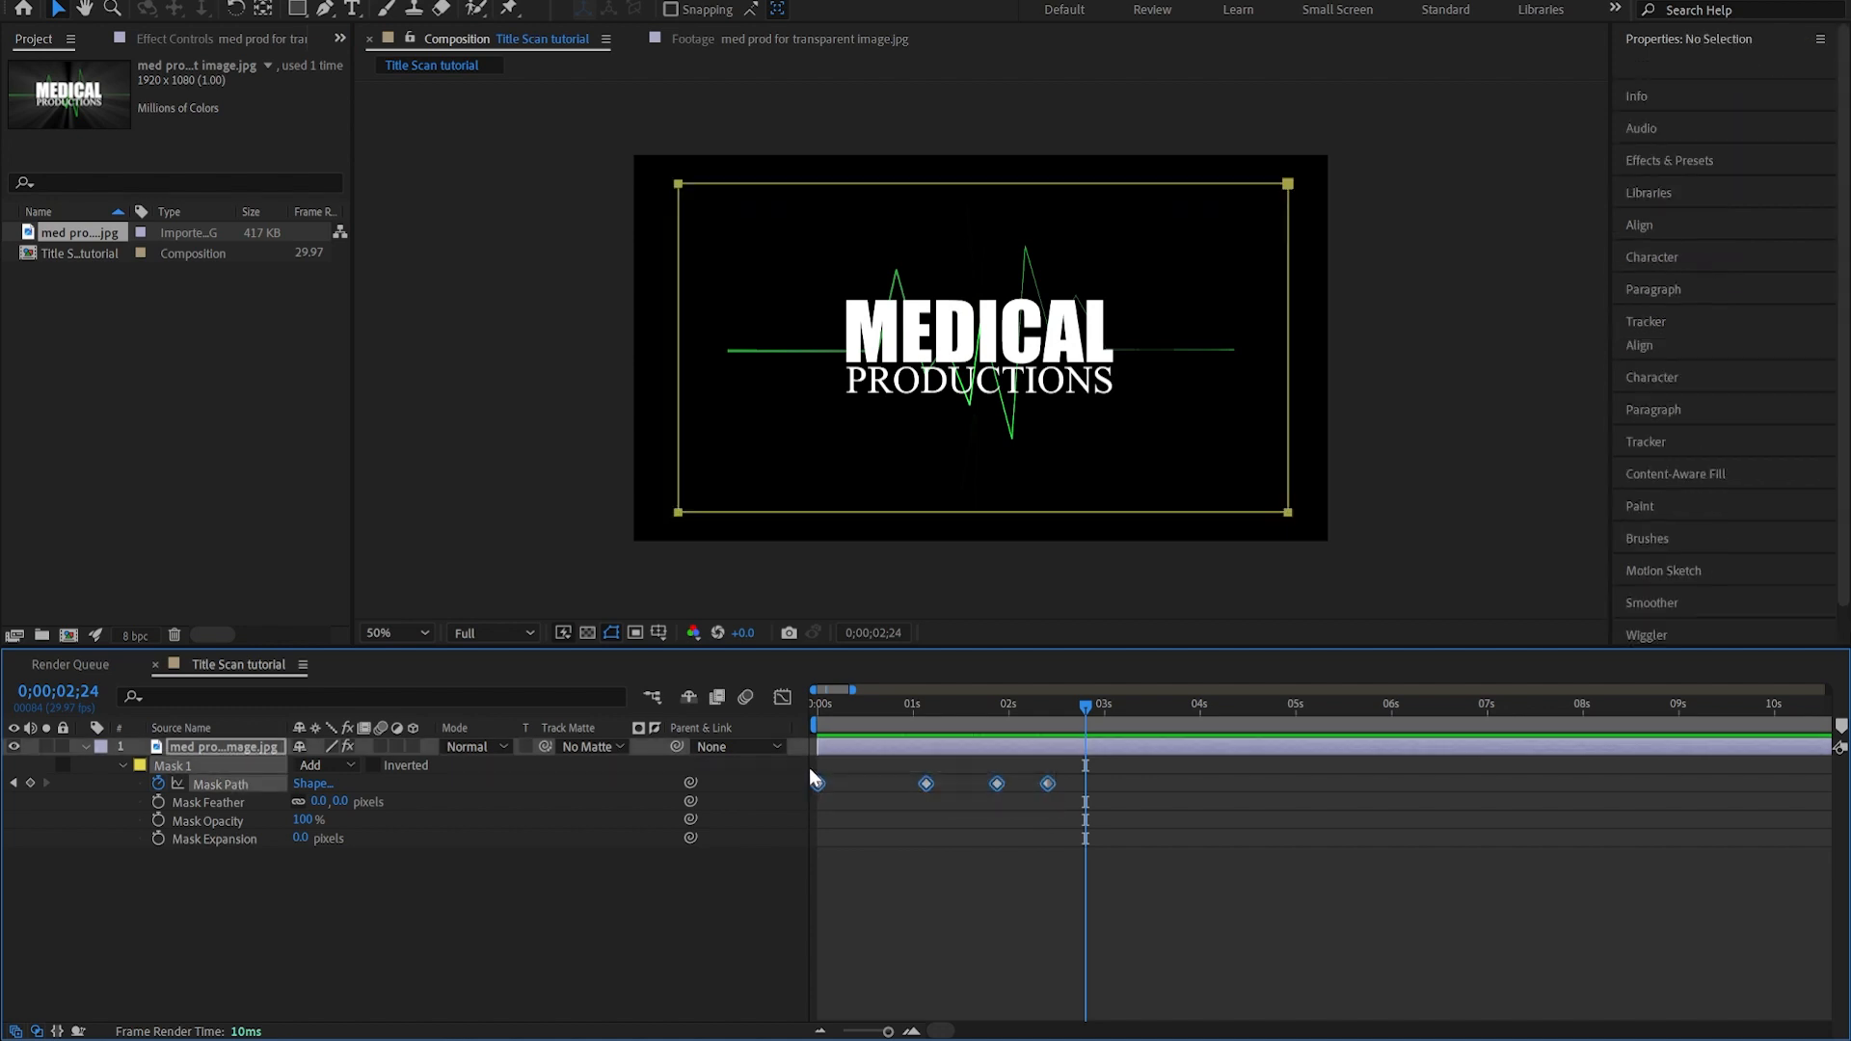
left_click_drag(1047, 784, 1004, 785, "alt")
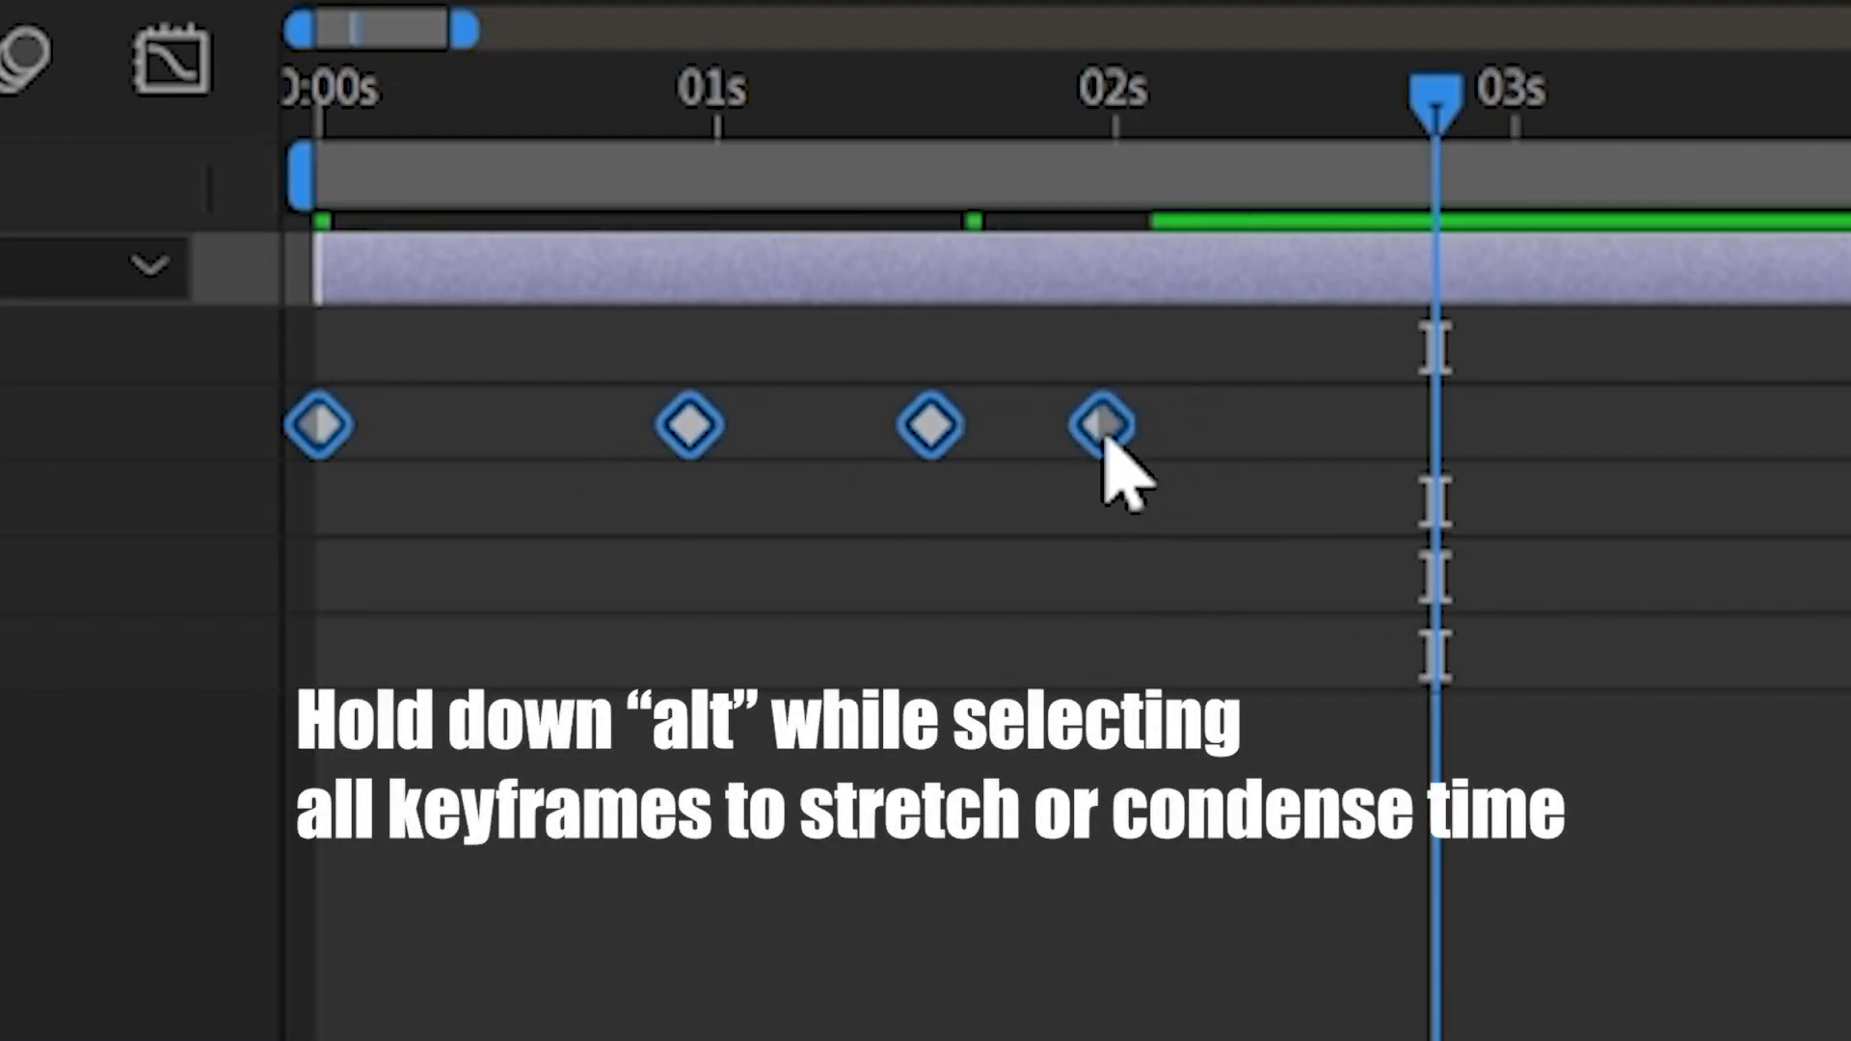
left_click_drag(1107, 438, 884, 517, "alt")
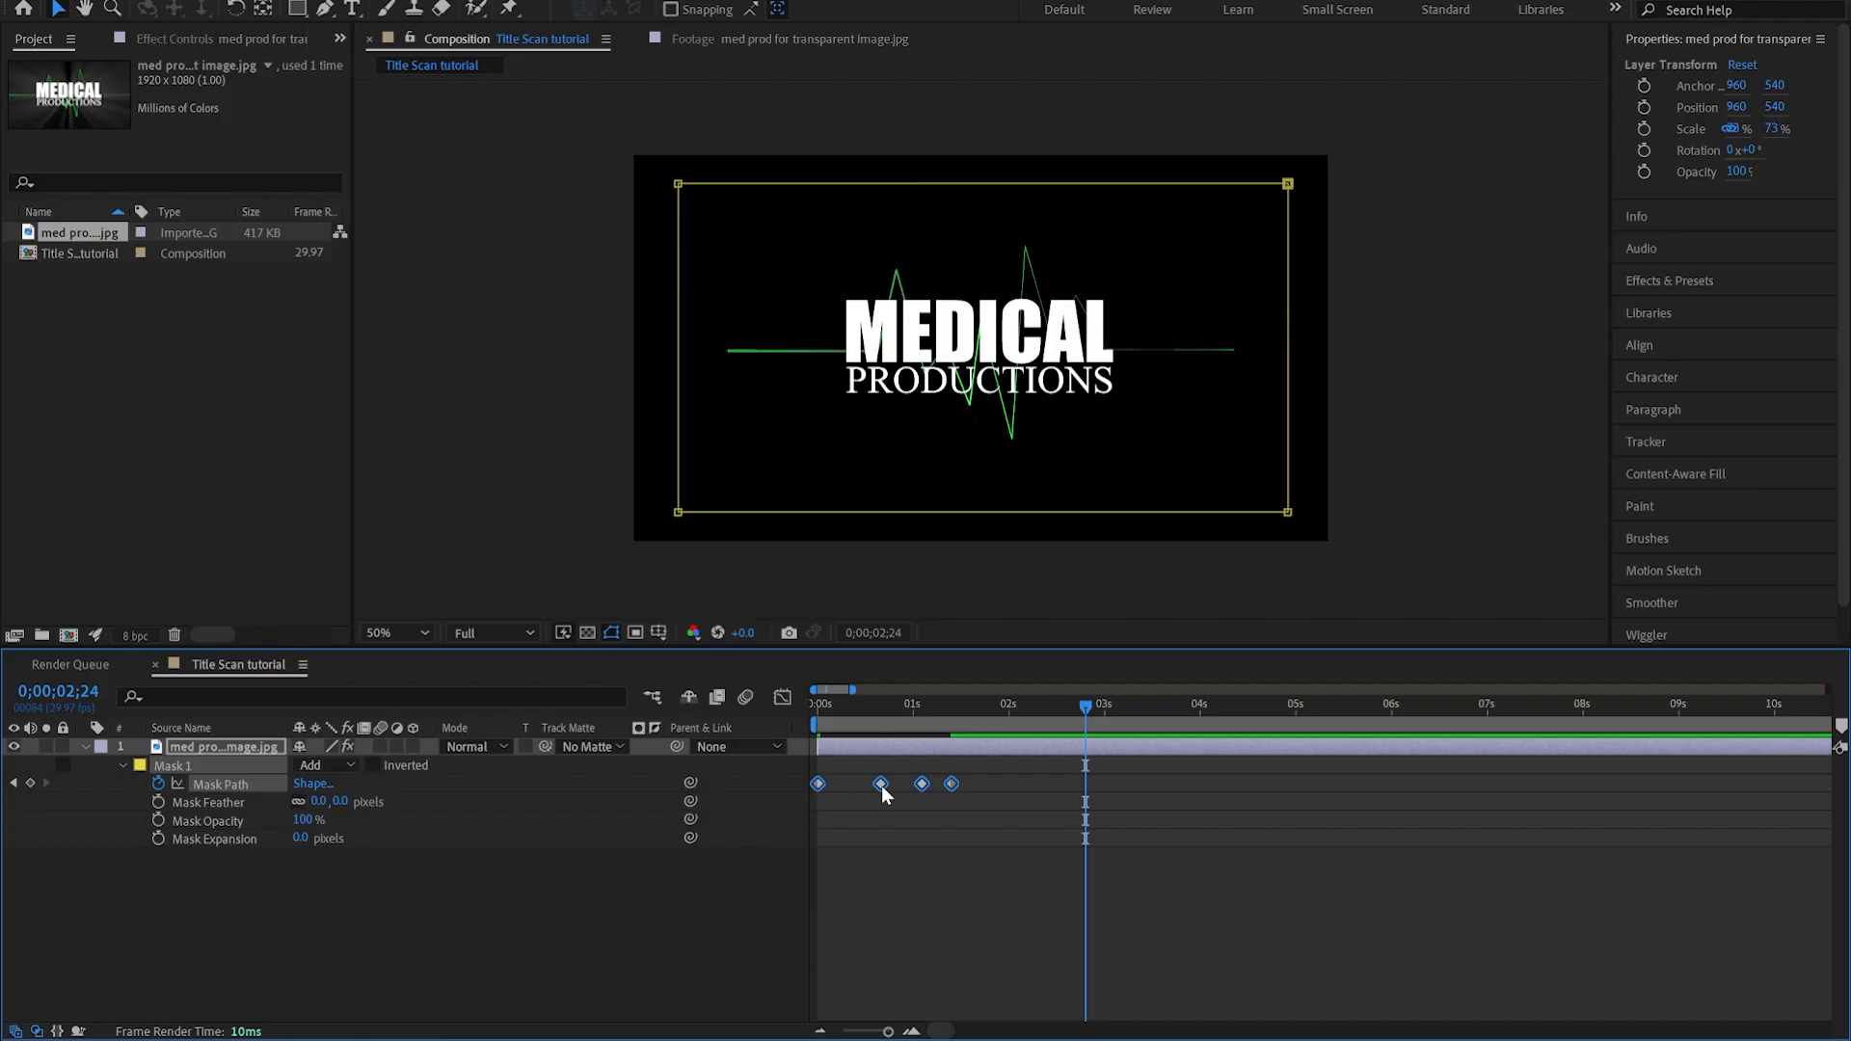
- Shift the last three Mask Path keyframes about 0.2 seconds earlier and preview the timing
left_click_drag(533, 540, 908, 390)
left_click_drag(884, 793, 860, 789)
left_click(871, 813)
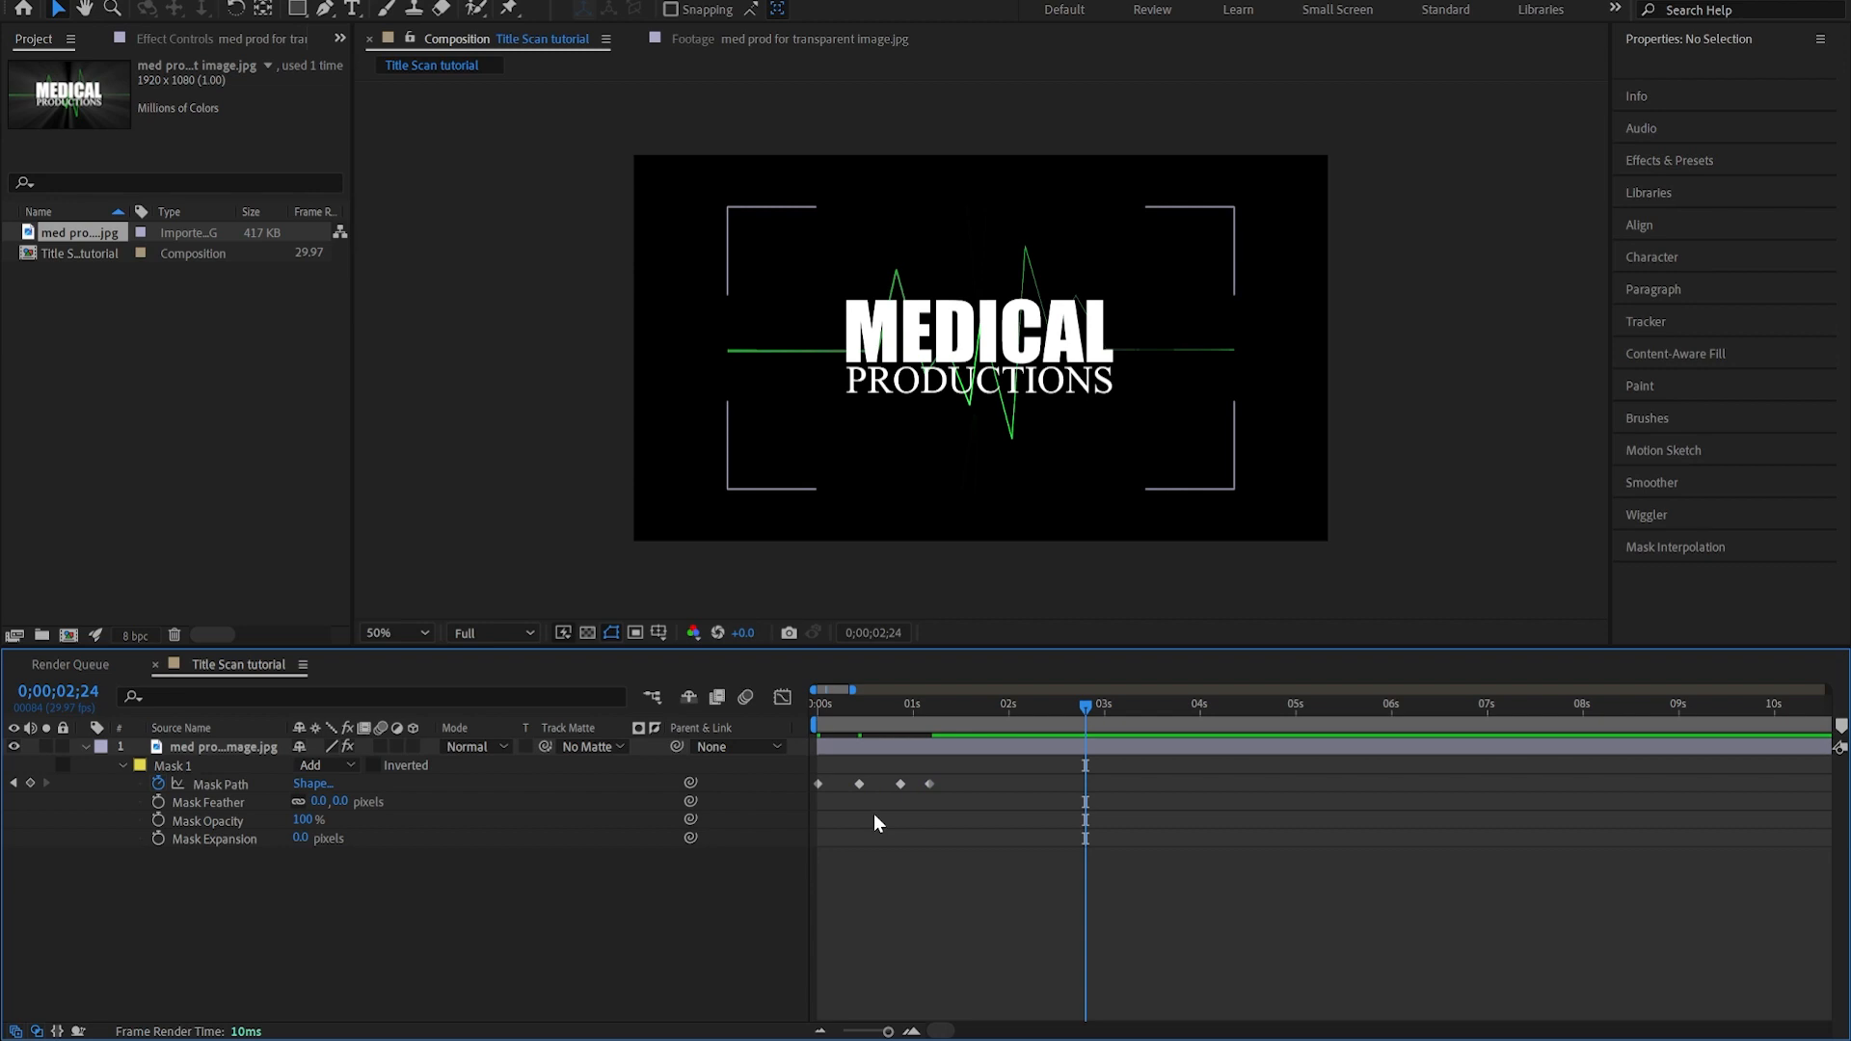
key("space")
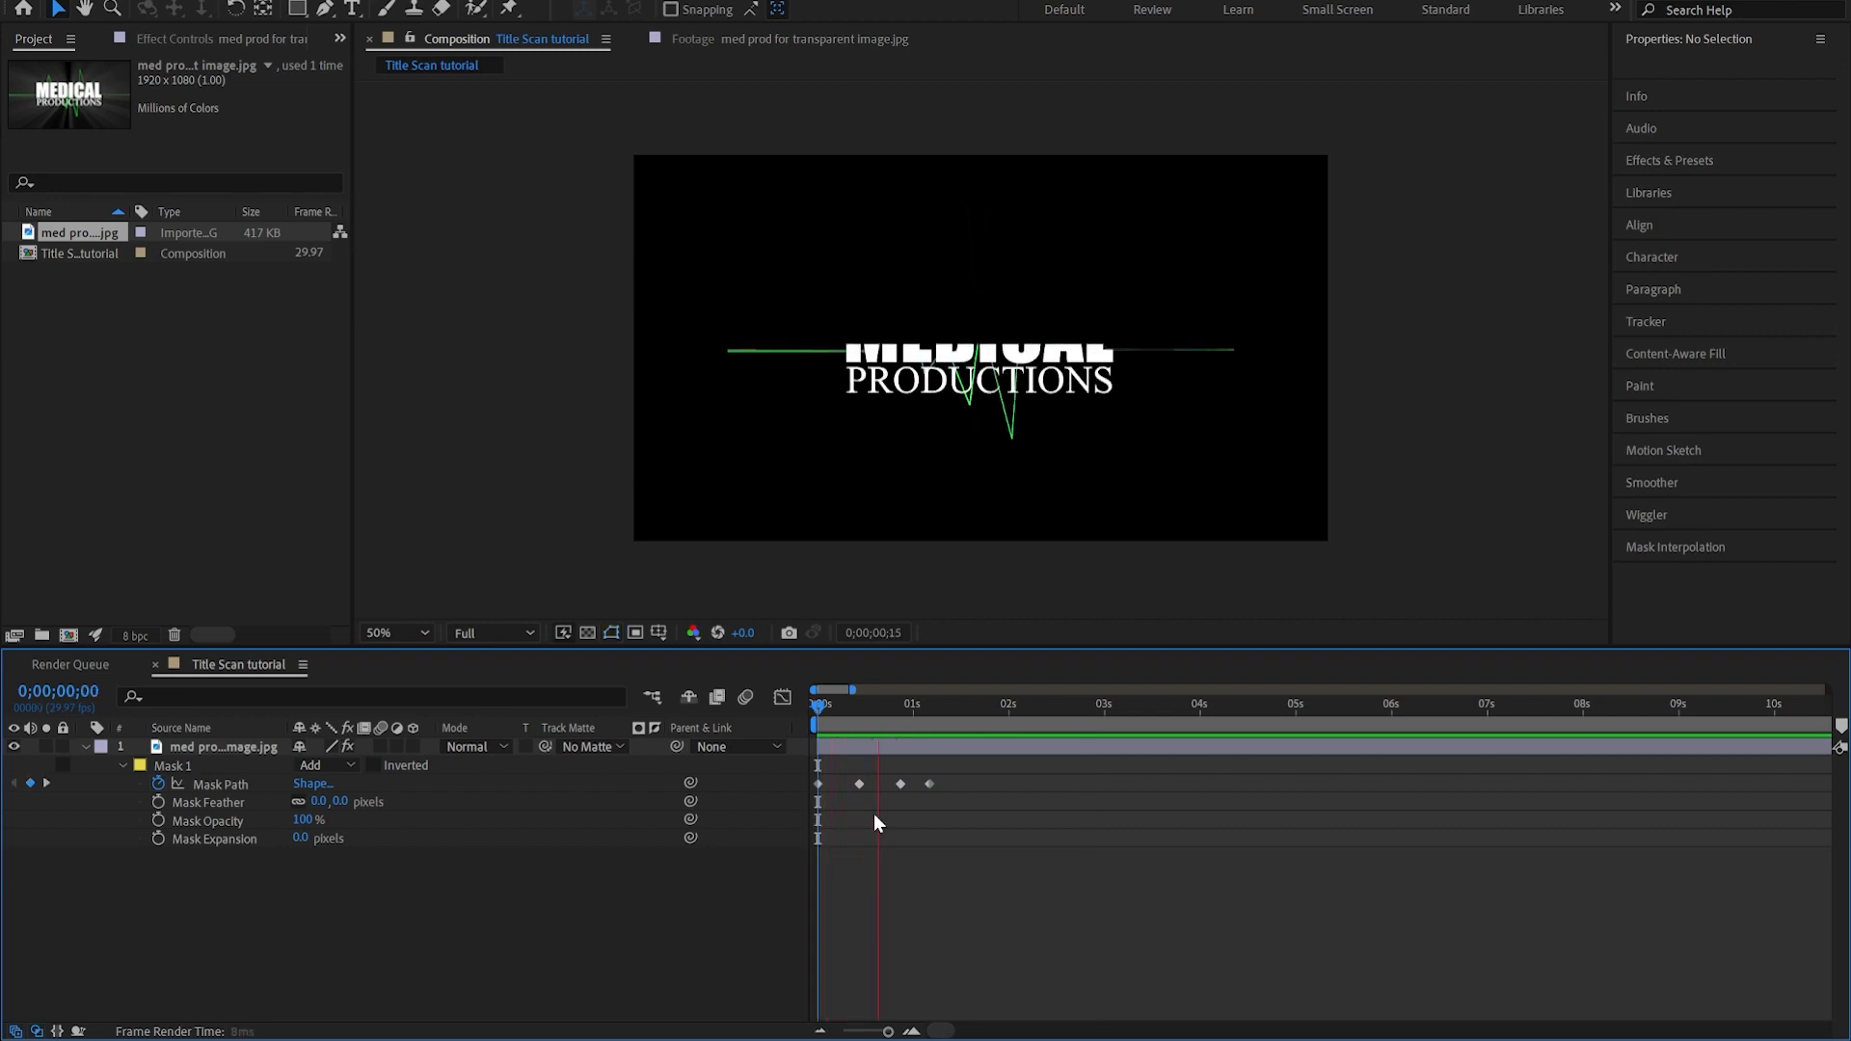
- Apply Easy Ease to all four Mask Path keyframes and preview the scan
left_click_drag(939, 818, 812, 771)
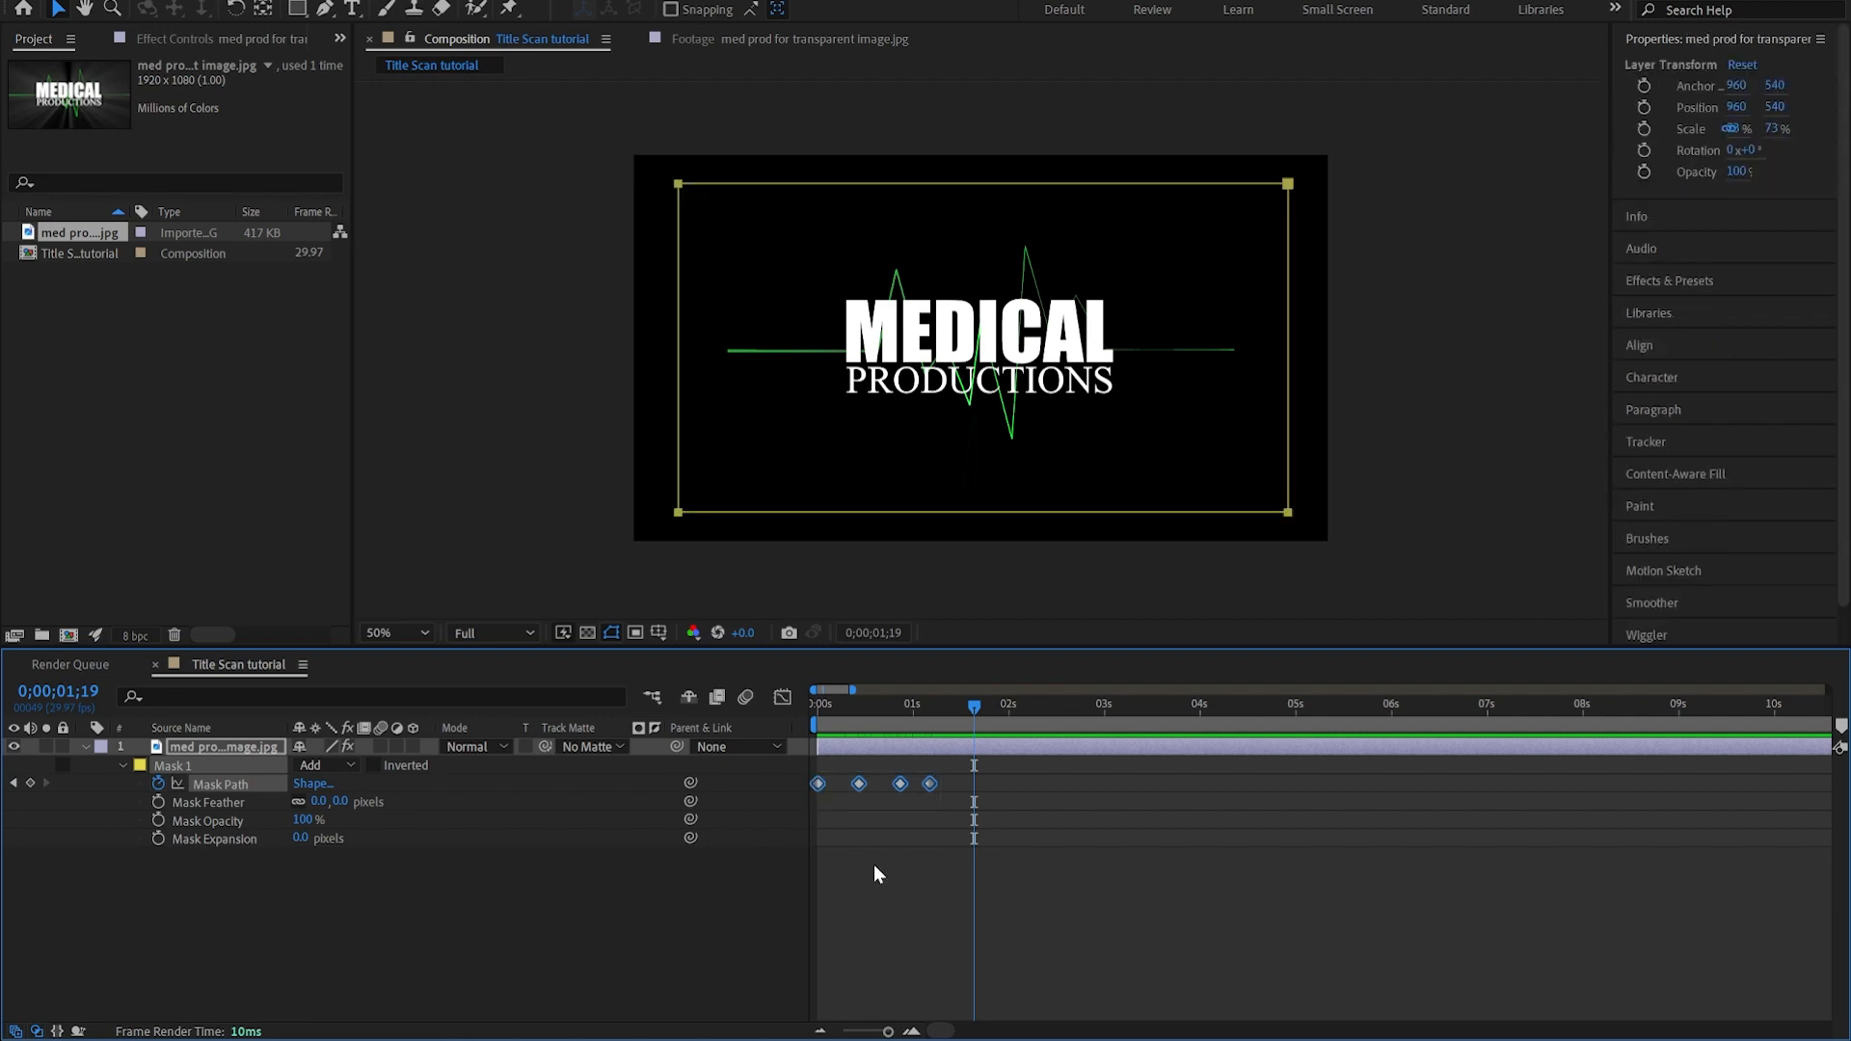
key("F9")
key("space")
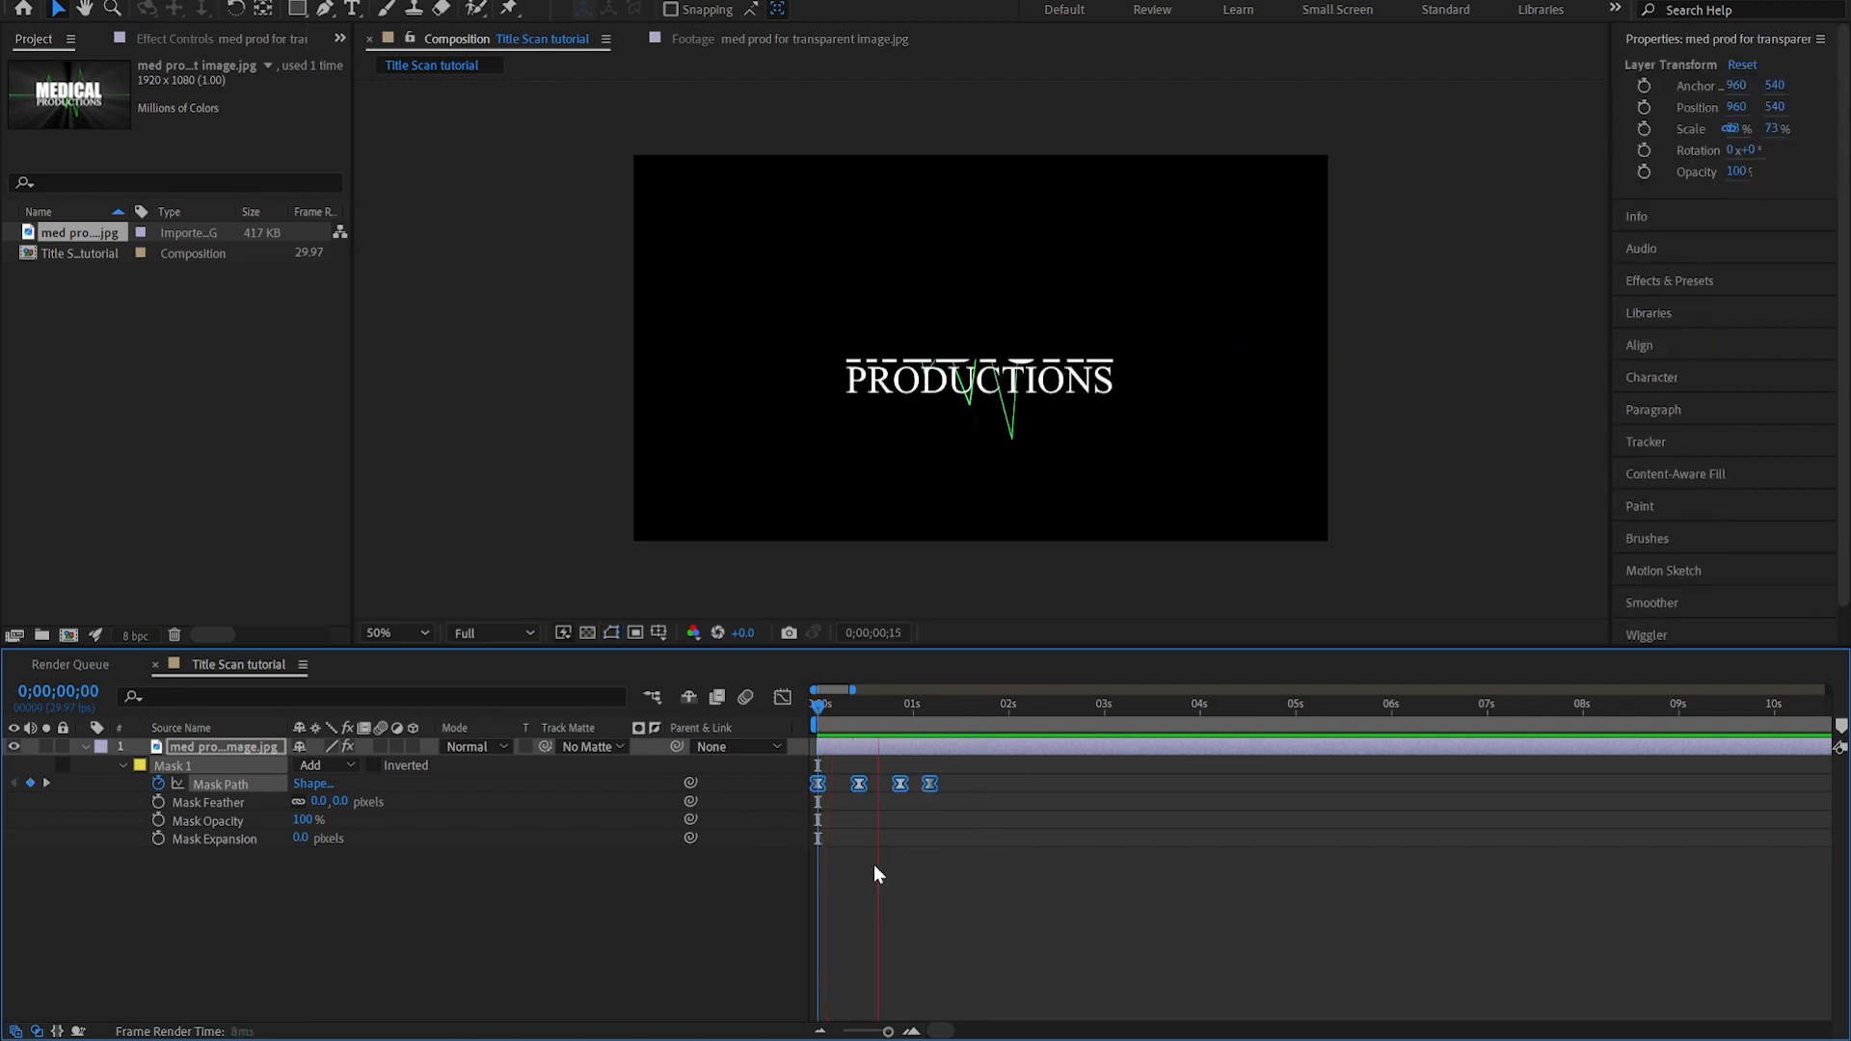
key("space")
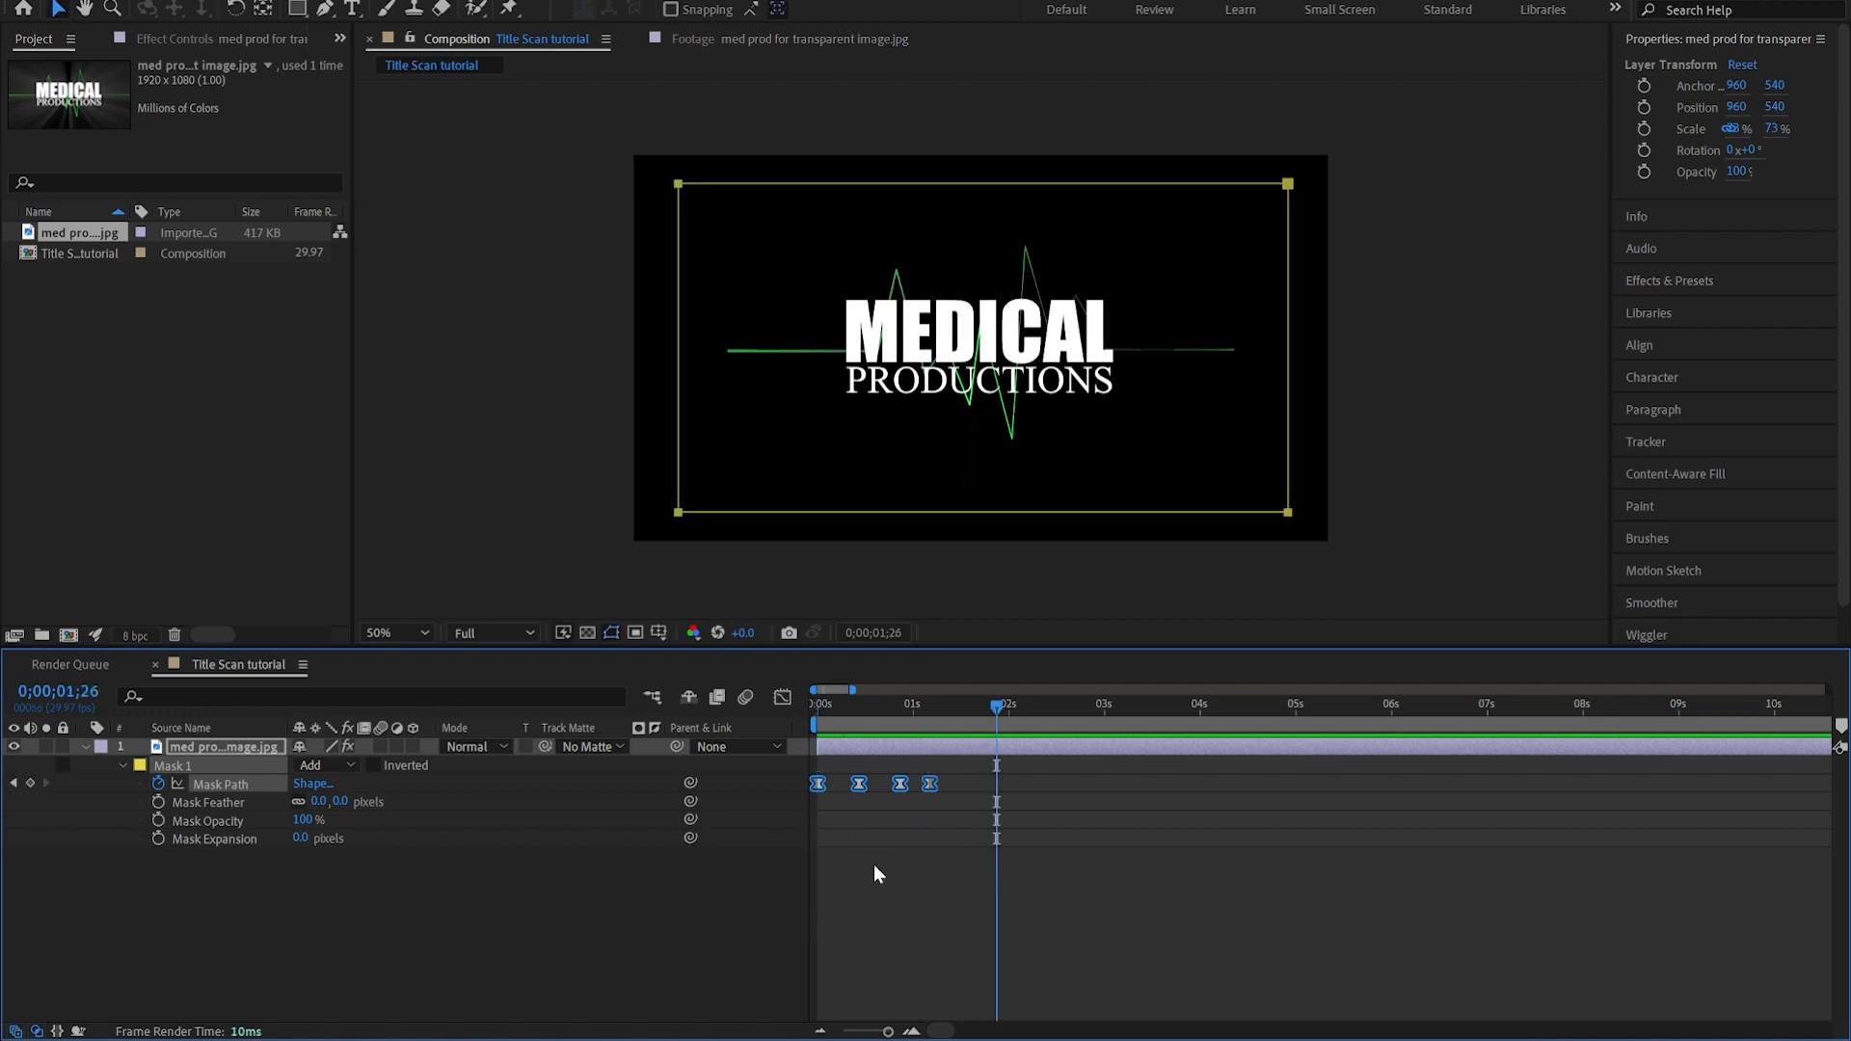
- Stretch the eased Mask Path keyframes proportionally so the last one lands at about 1.6 seconds, and preview the result
left_click_drag(929, 790, 971, 792)
key("Home")
key("space")
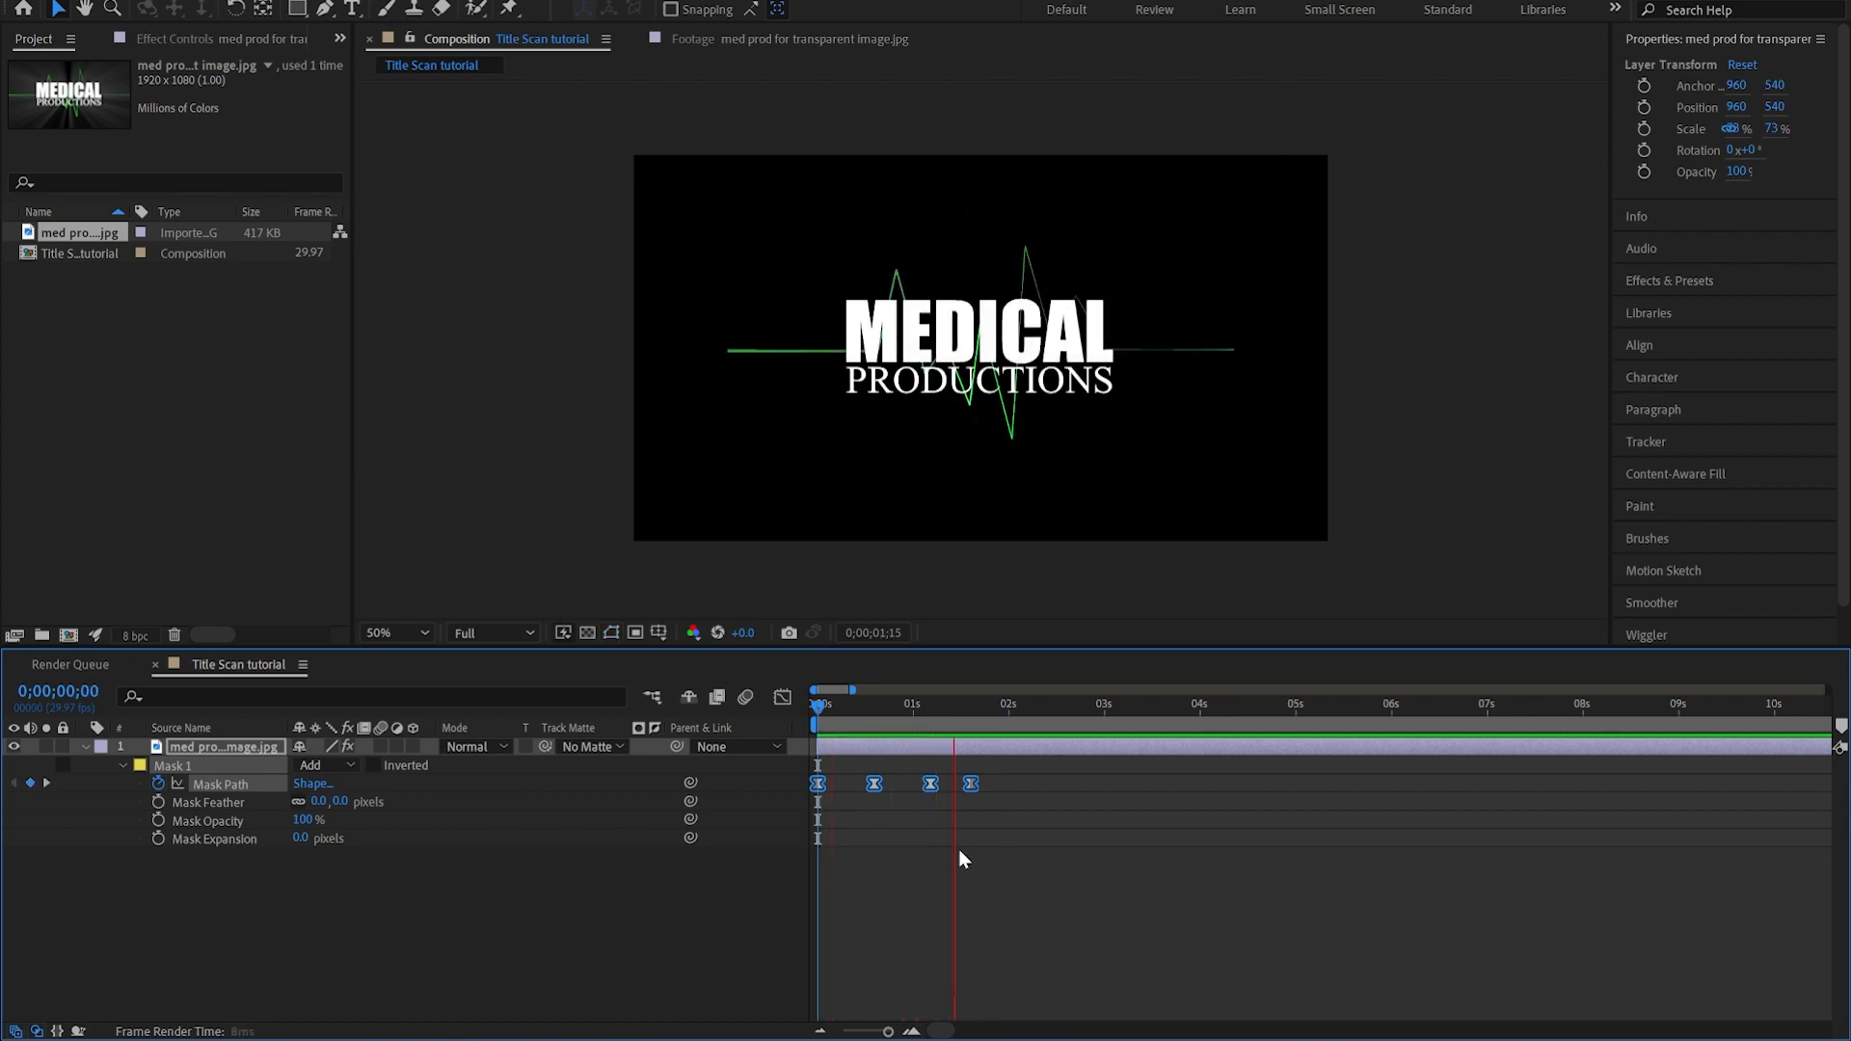
key("space")
- Search the effects and presets for "tv" and apply the Bad TV 2 - old preset to the title layer
key("period")
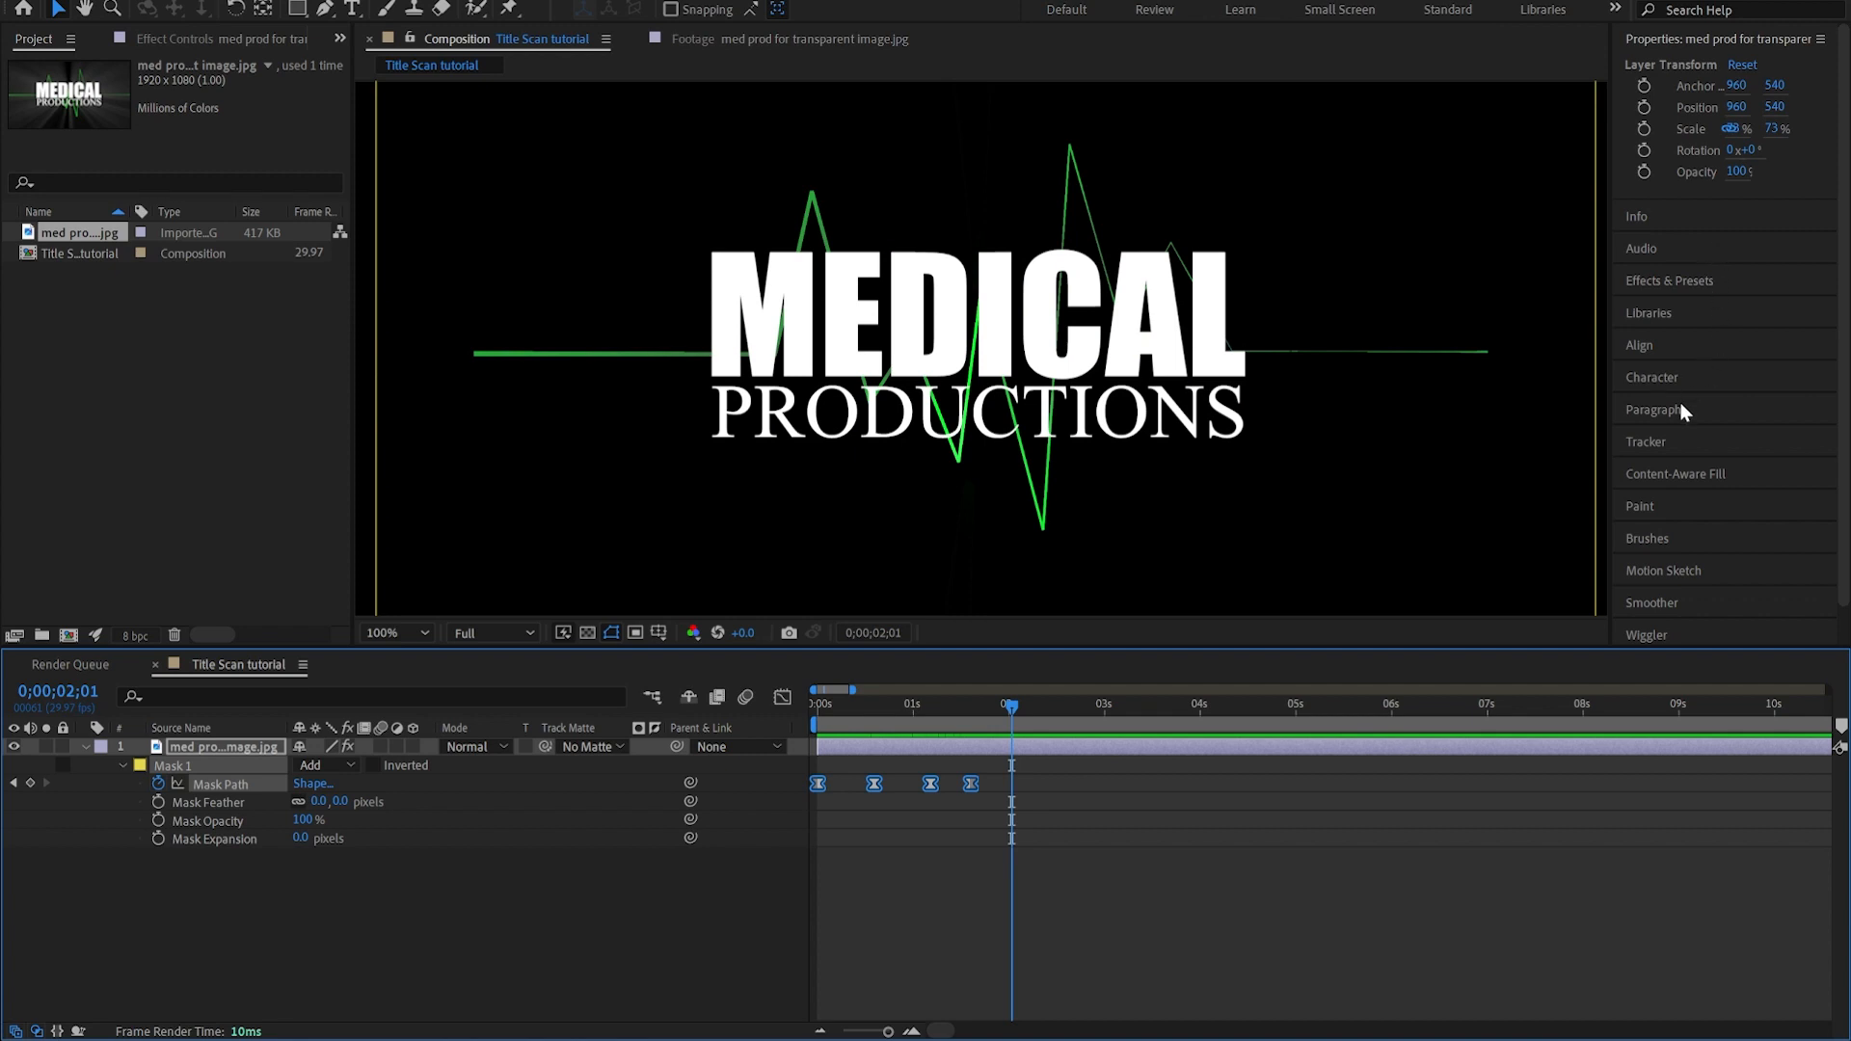
left_click(1675, 279)
left_click(1706, 160)
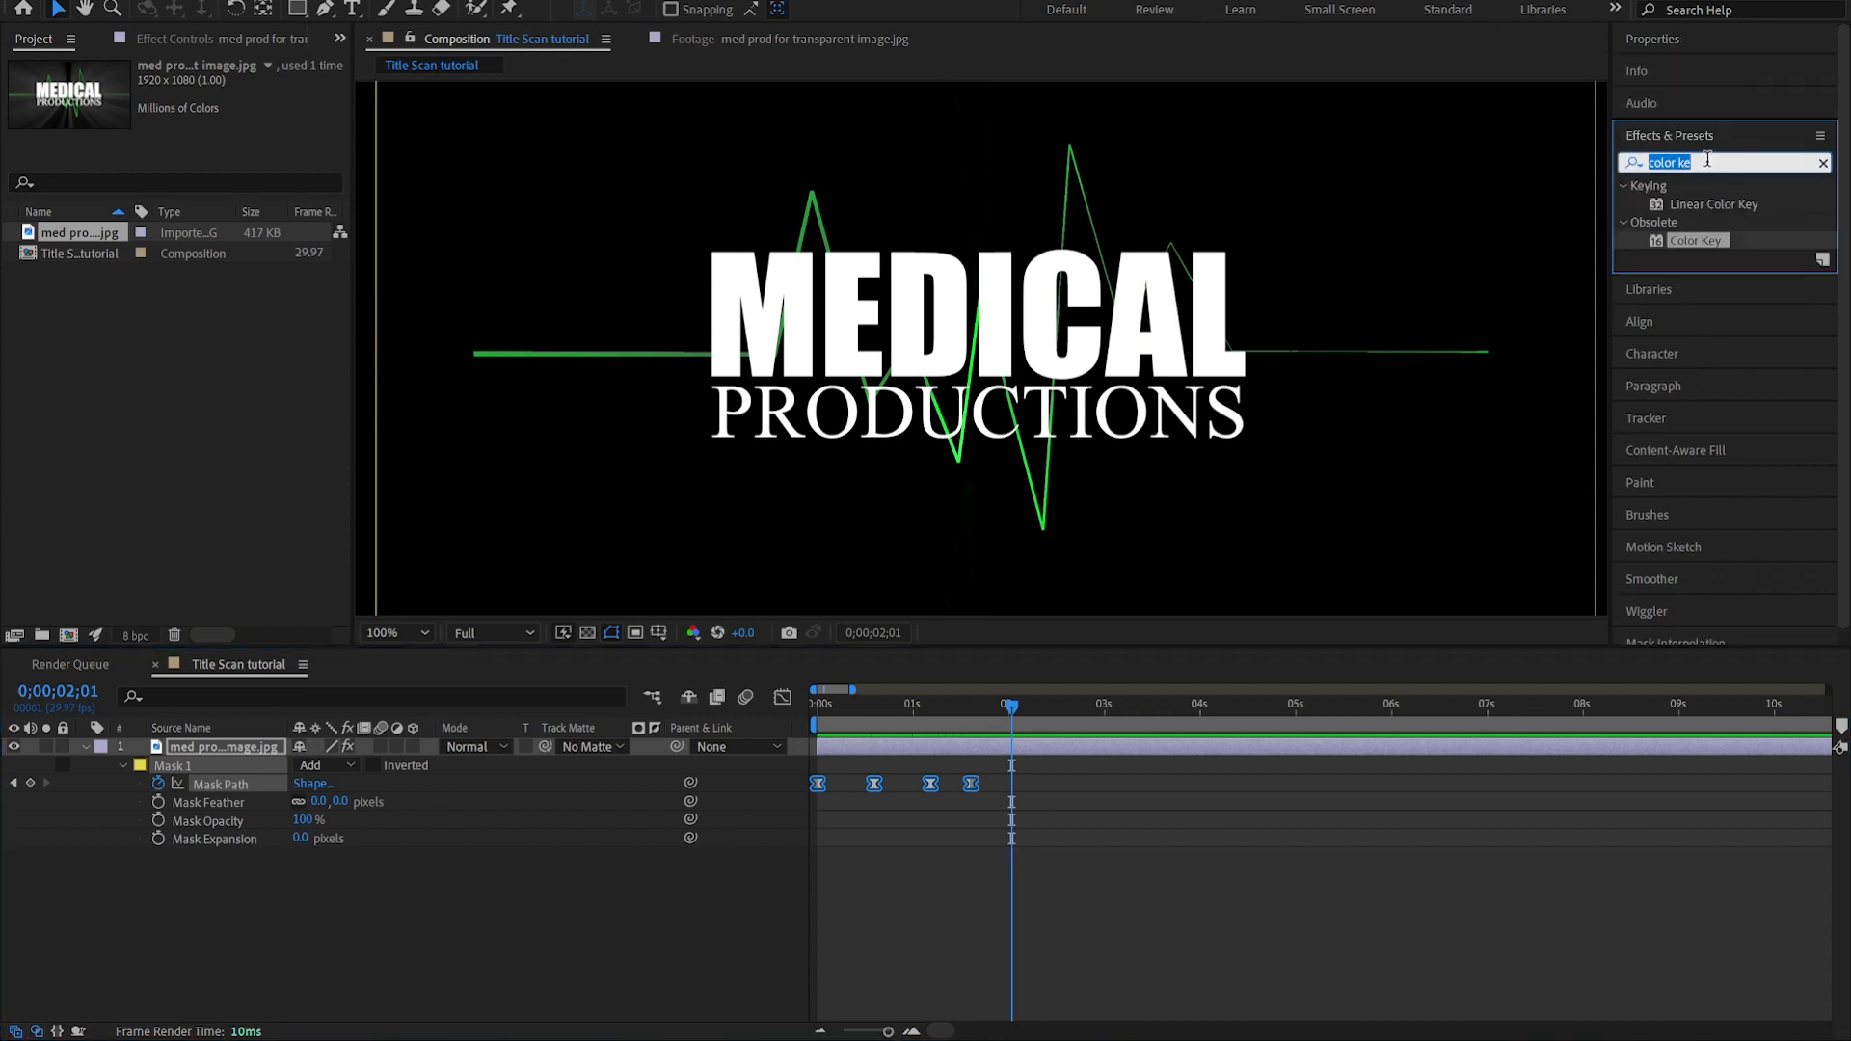
type("tv")
left_click_drag(1697, 245, 983, 366)
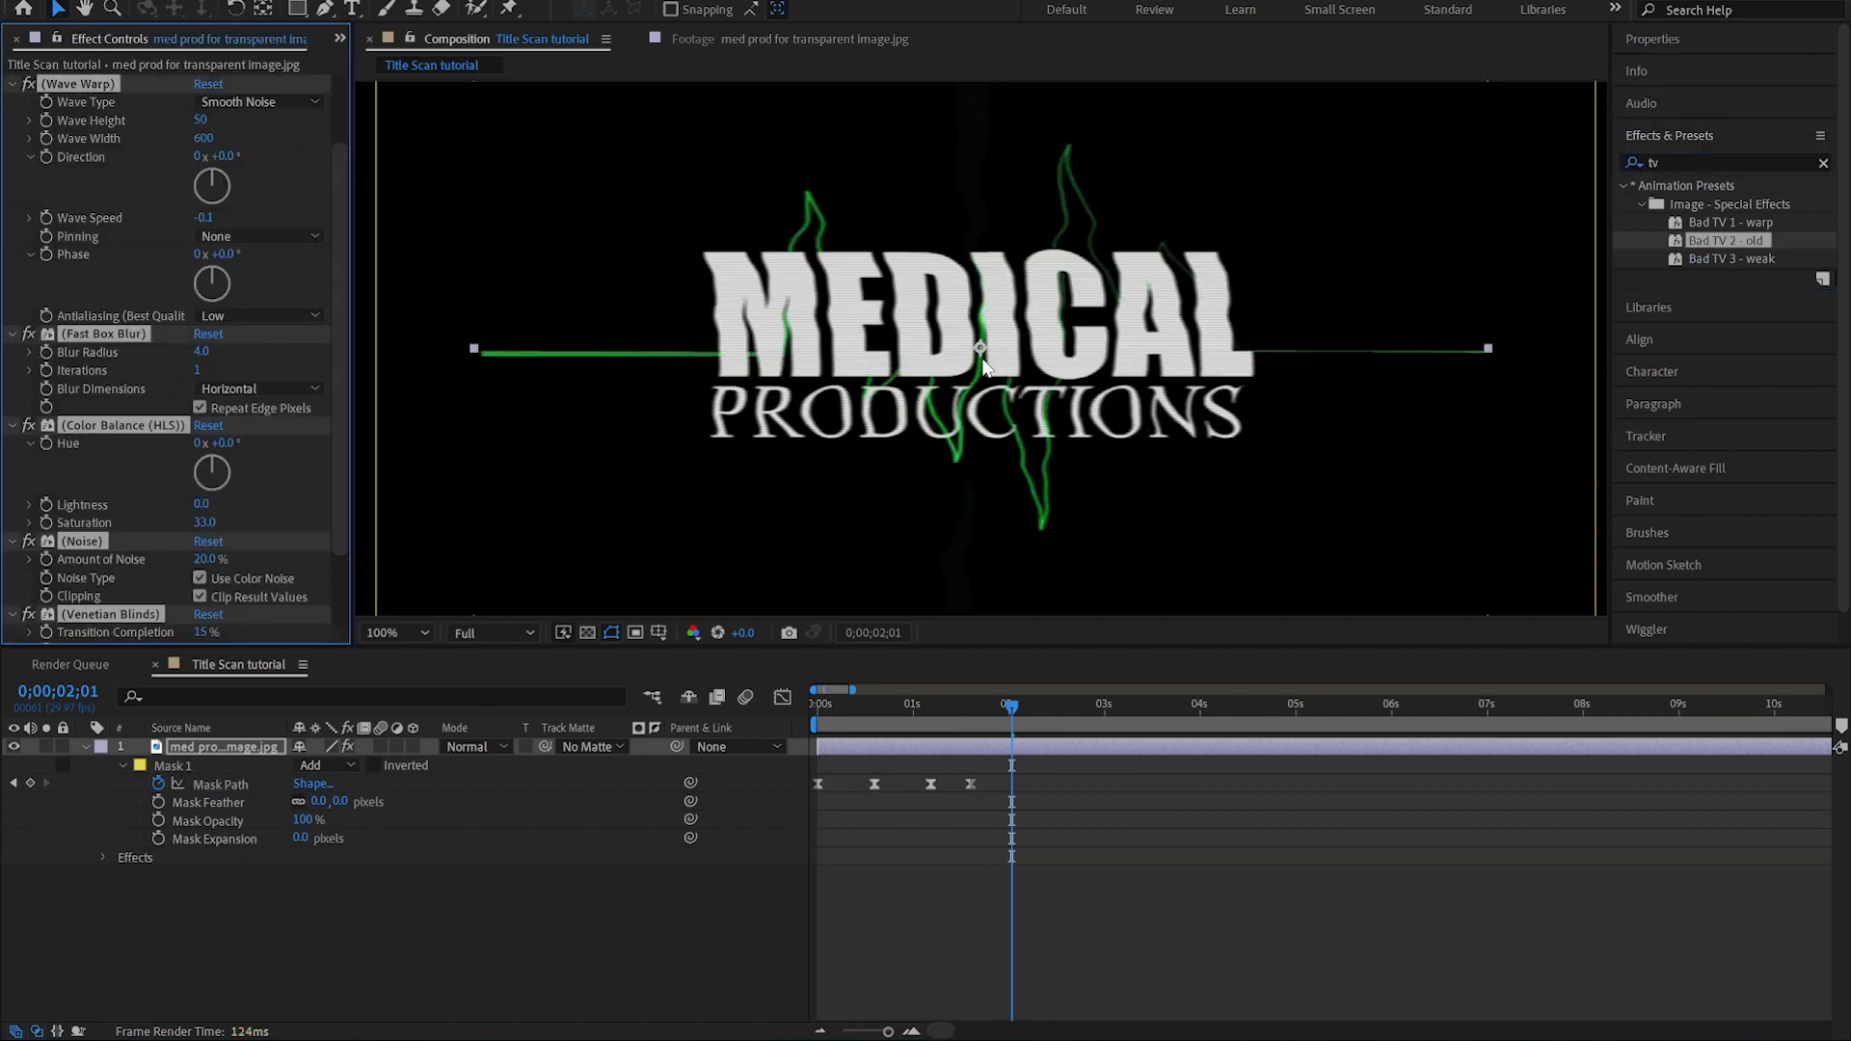
- Preview the distorted scan from the start and reduce the Wave Warp's Wave Height to 12
key("Home")
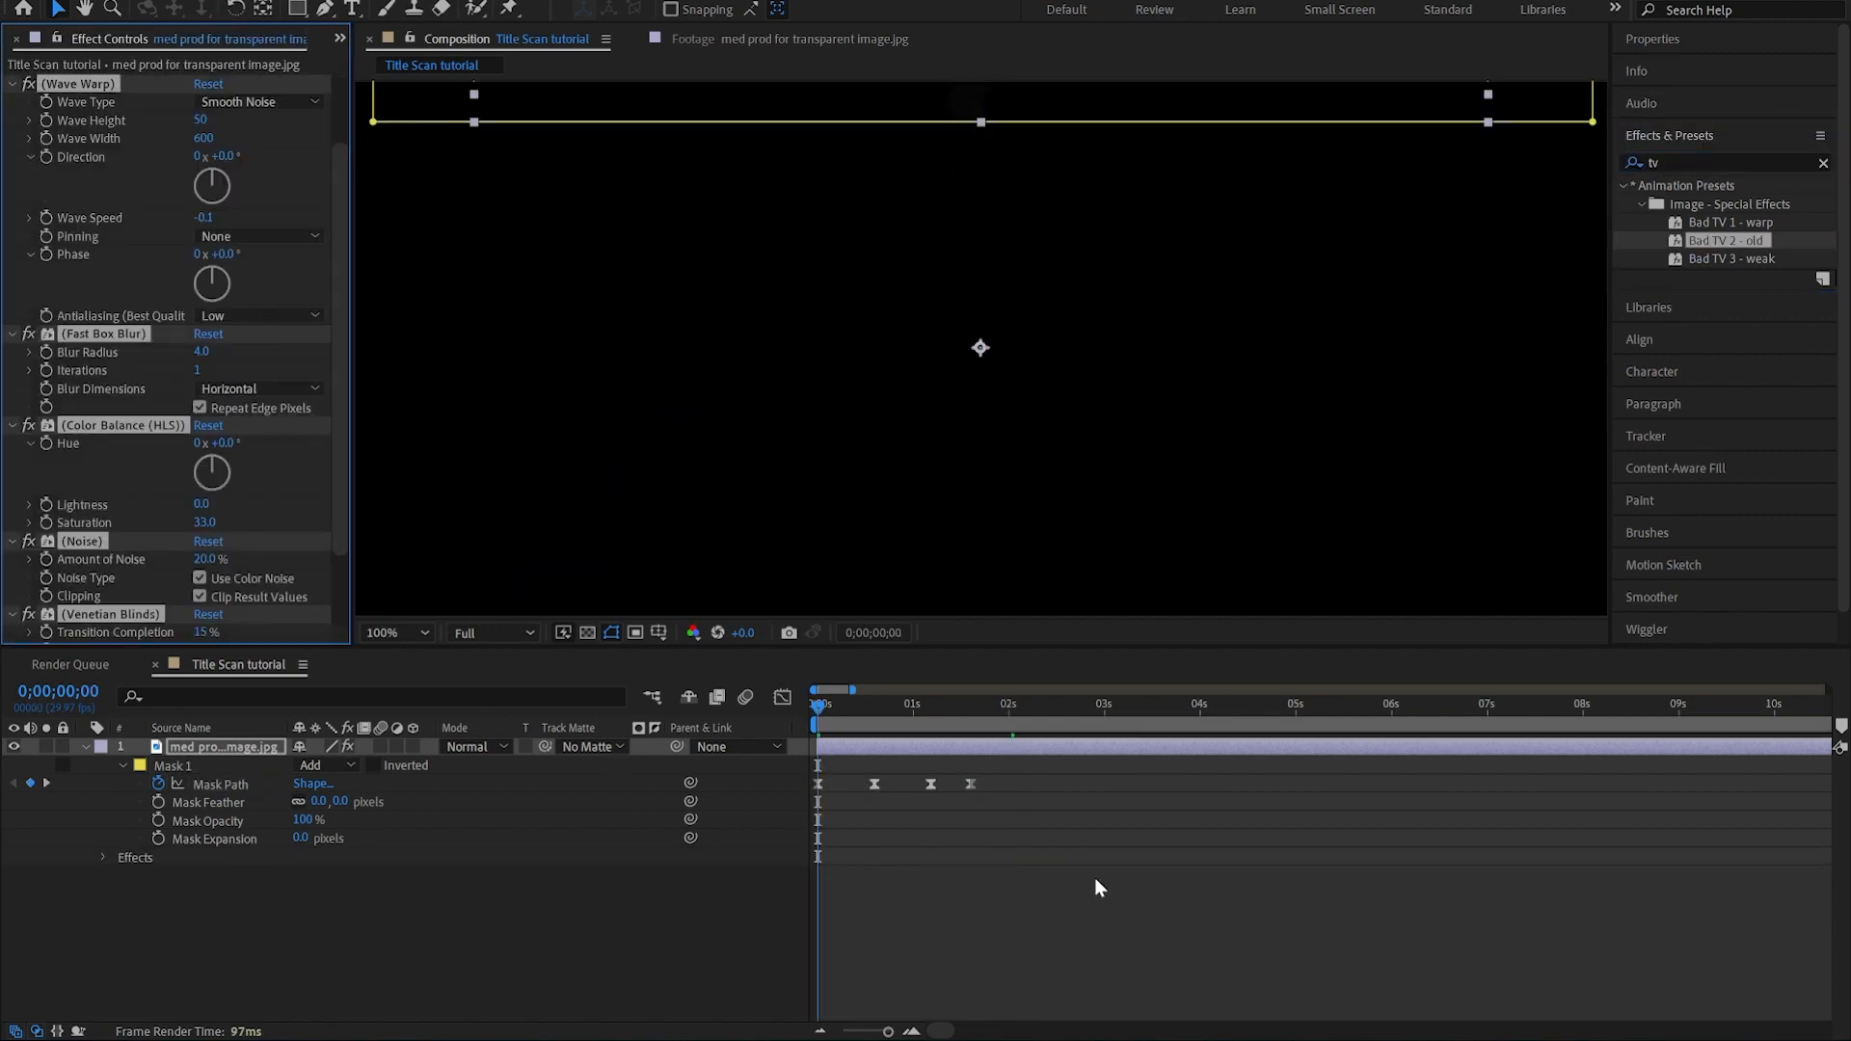
key("space")
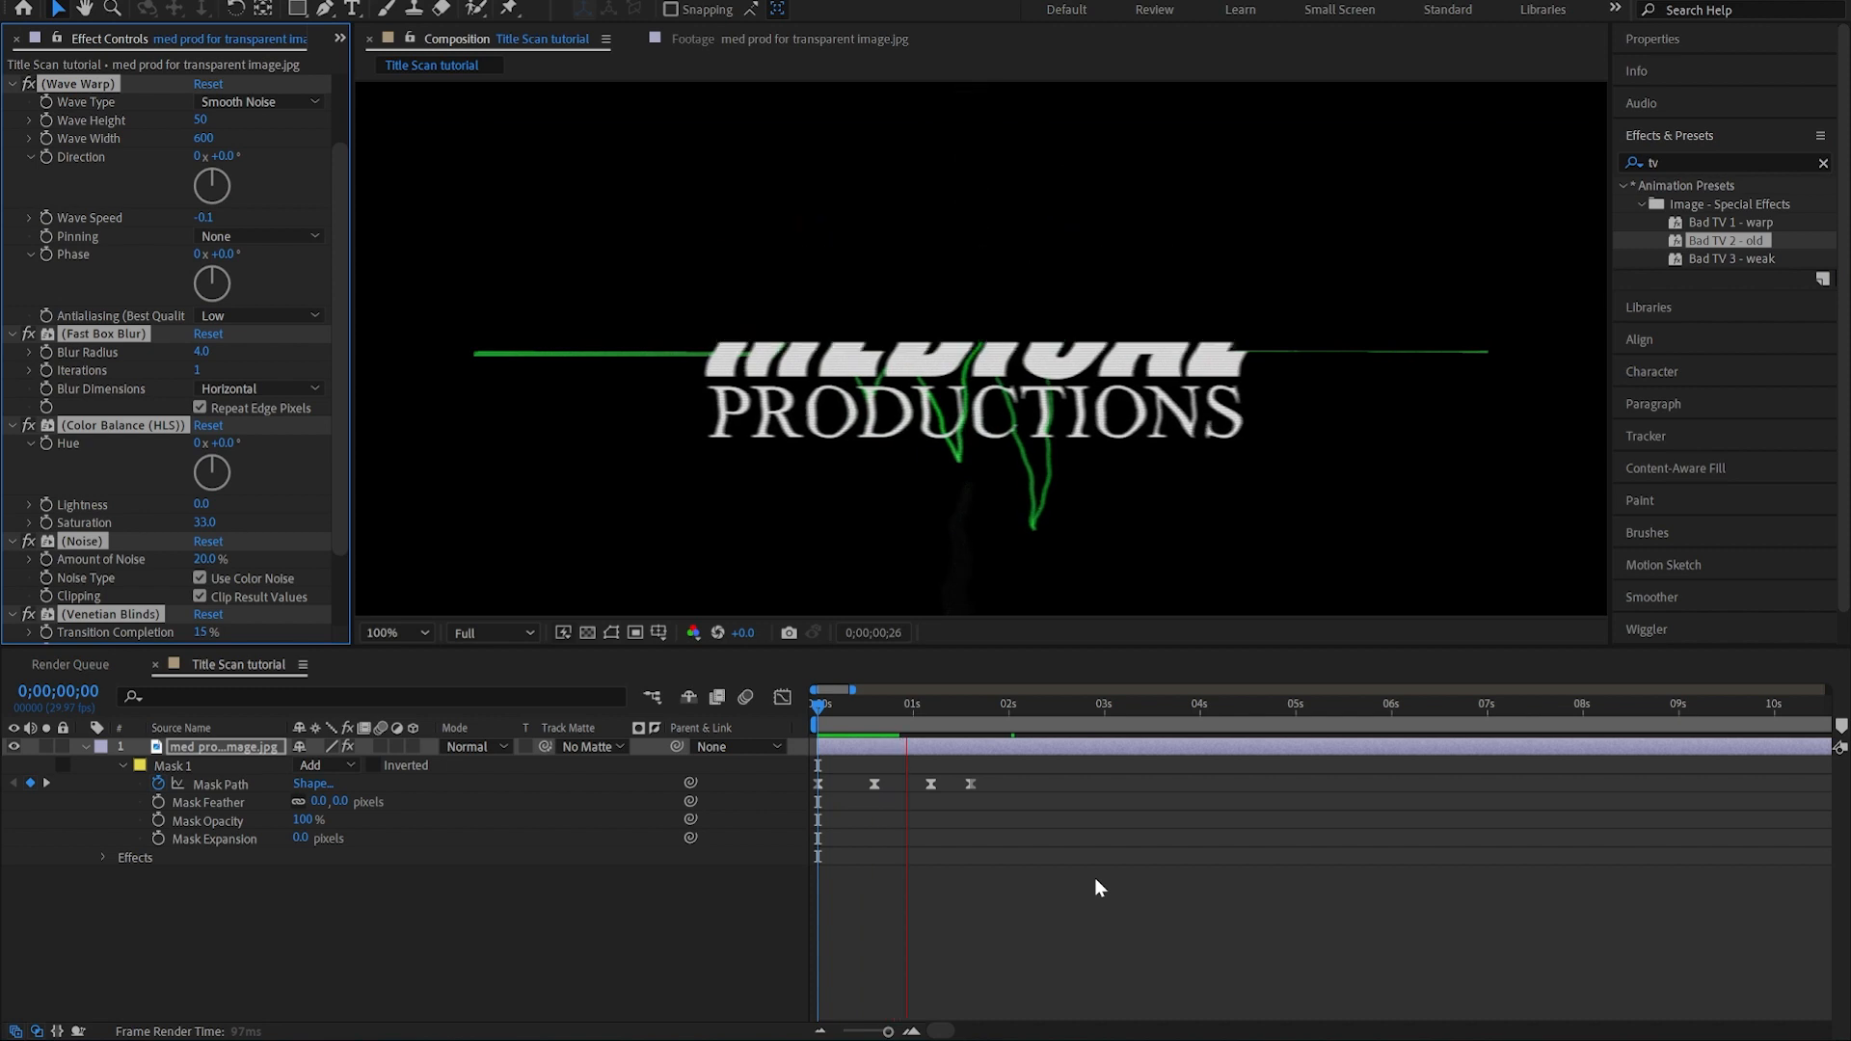
key("space")
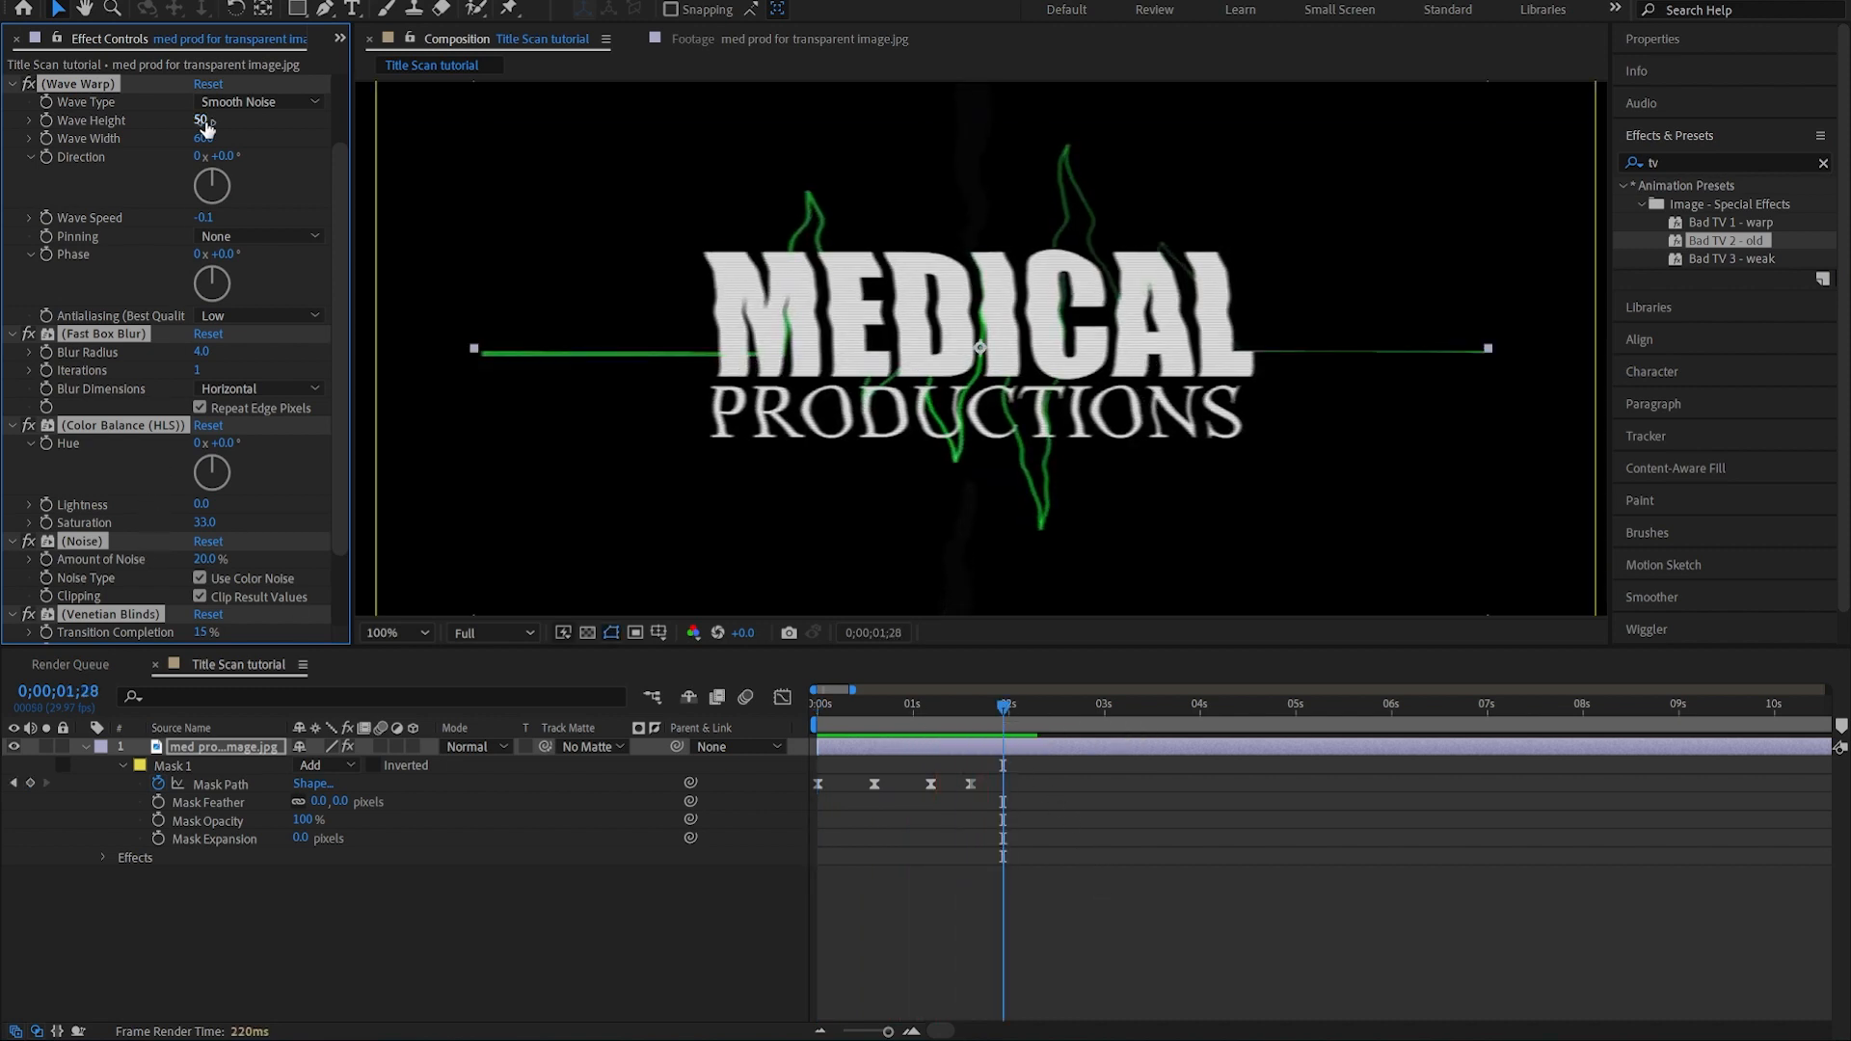
left_click_drag(201, 120, 157, 128)
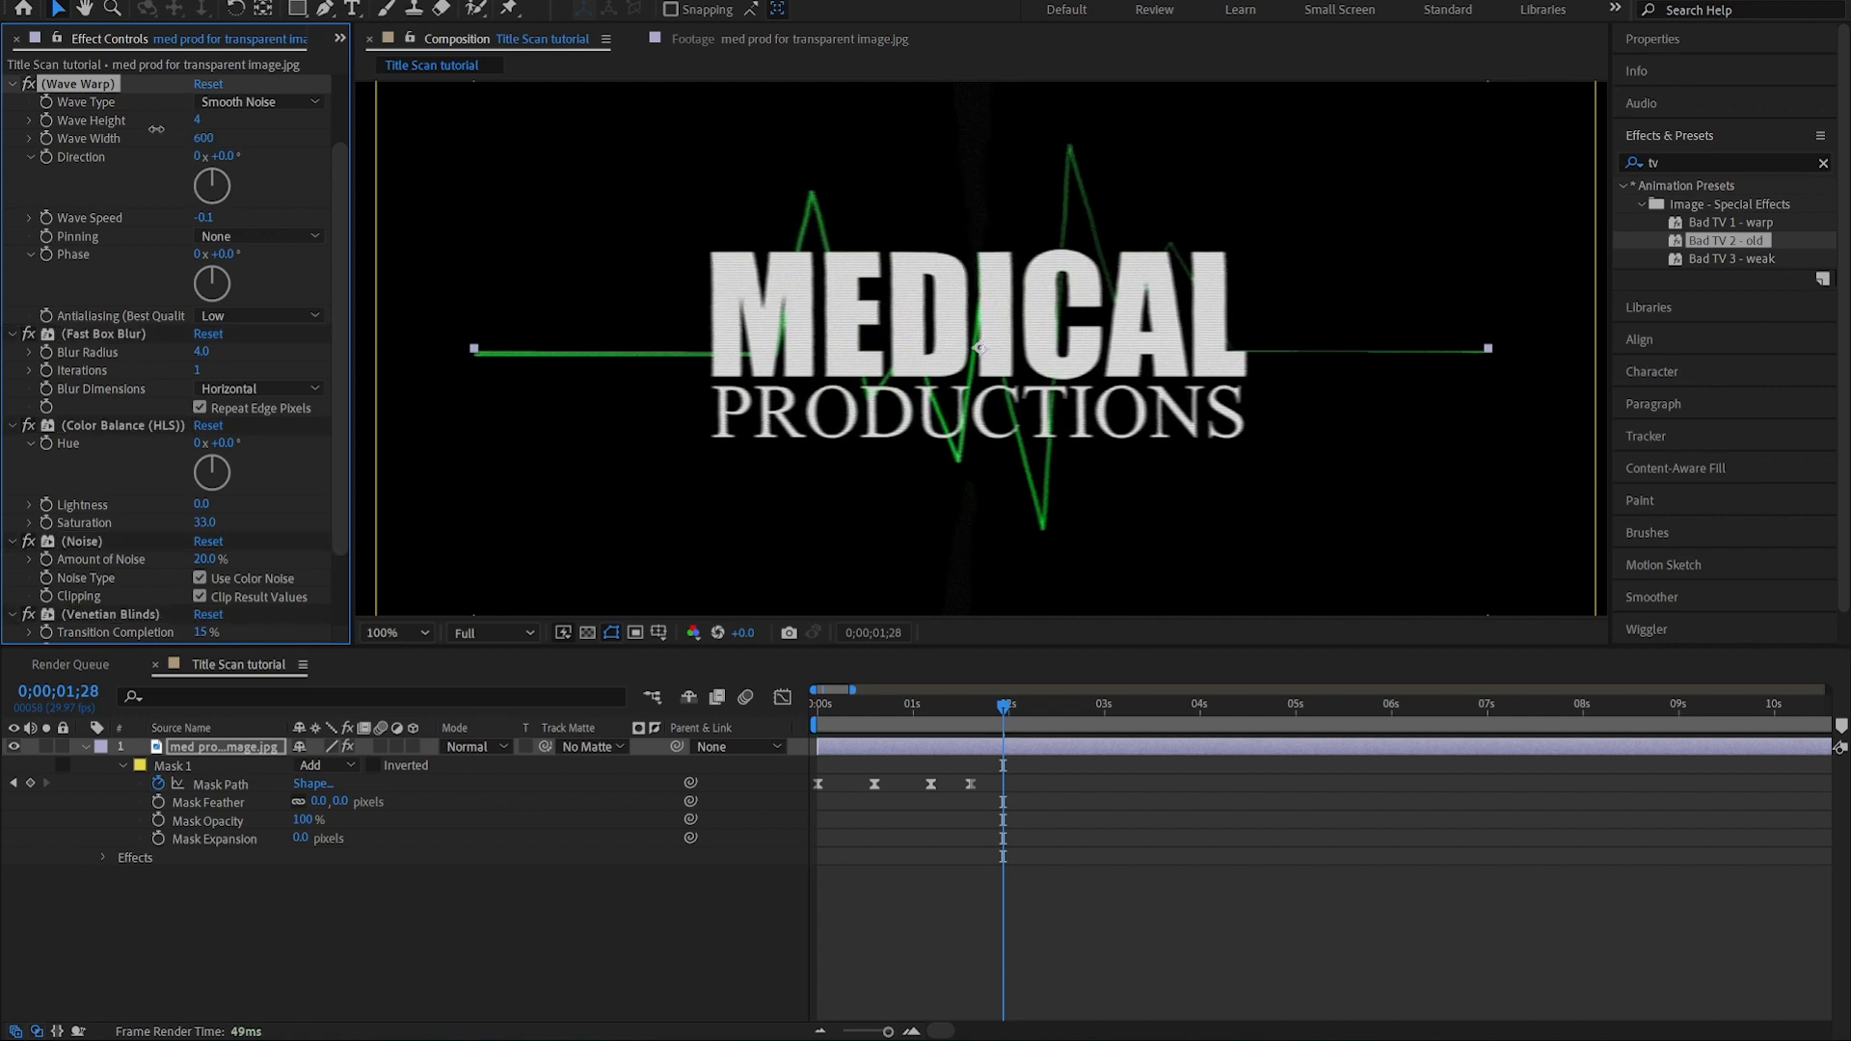
left_click_drag(156, 128, 165, 129)
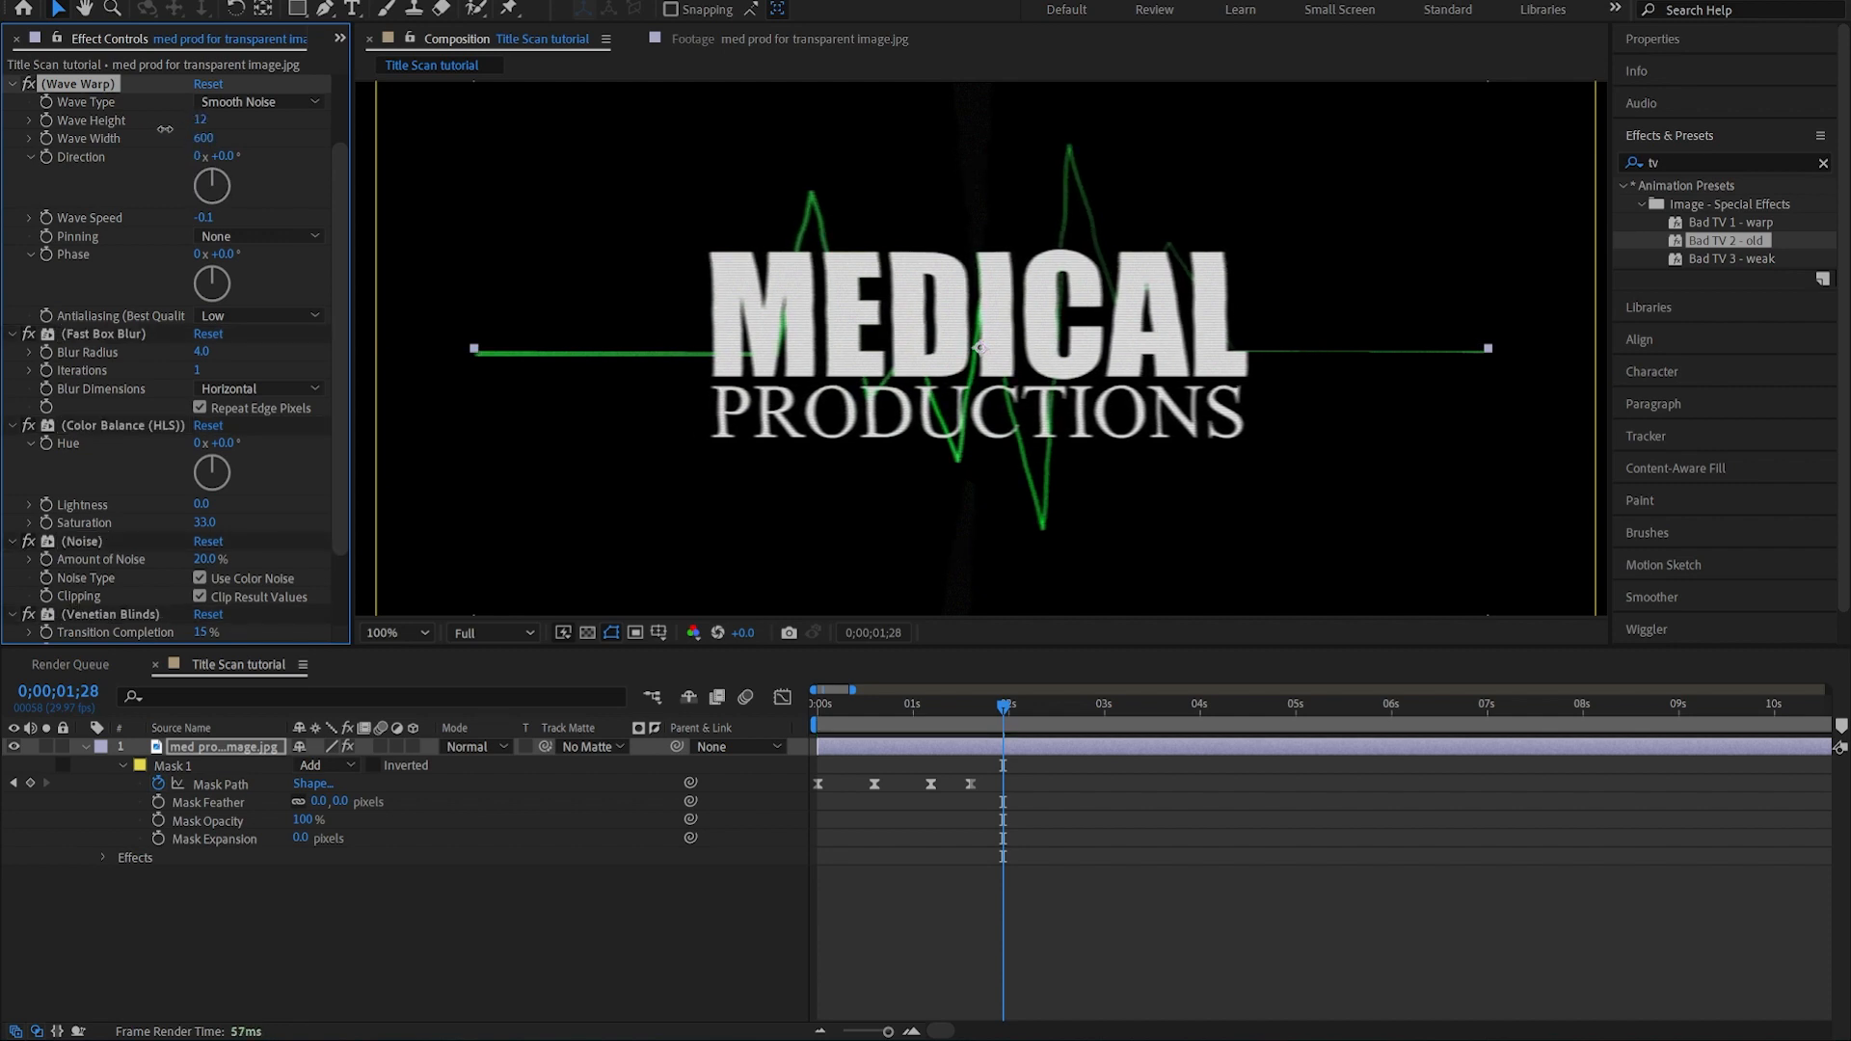
- Search the effects for "glow" and apply the Stylize Glow effect to the title layer
left_click(1686, 159)
type("glow")
left_click_drag(1700, 353, 1003, 349)
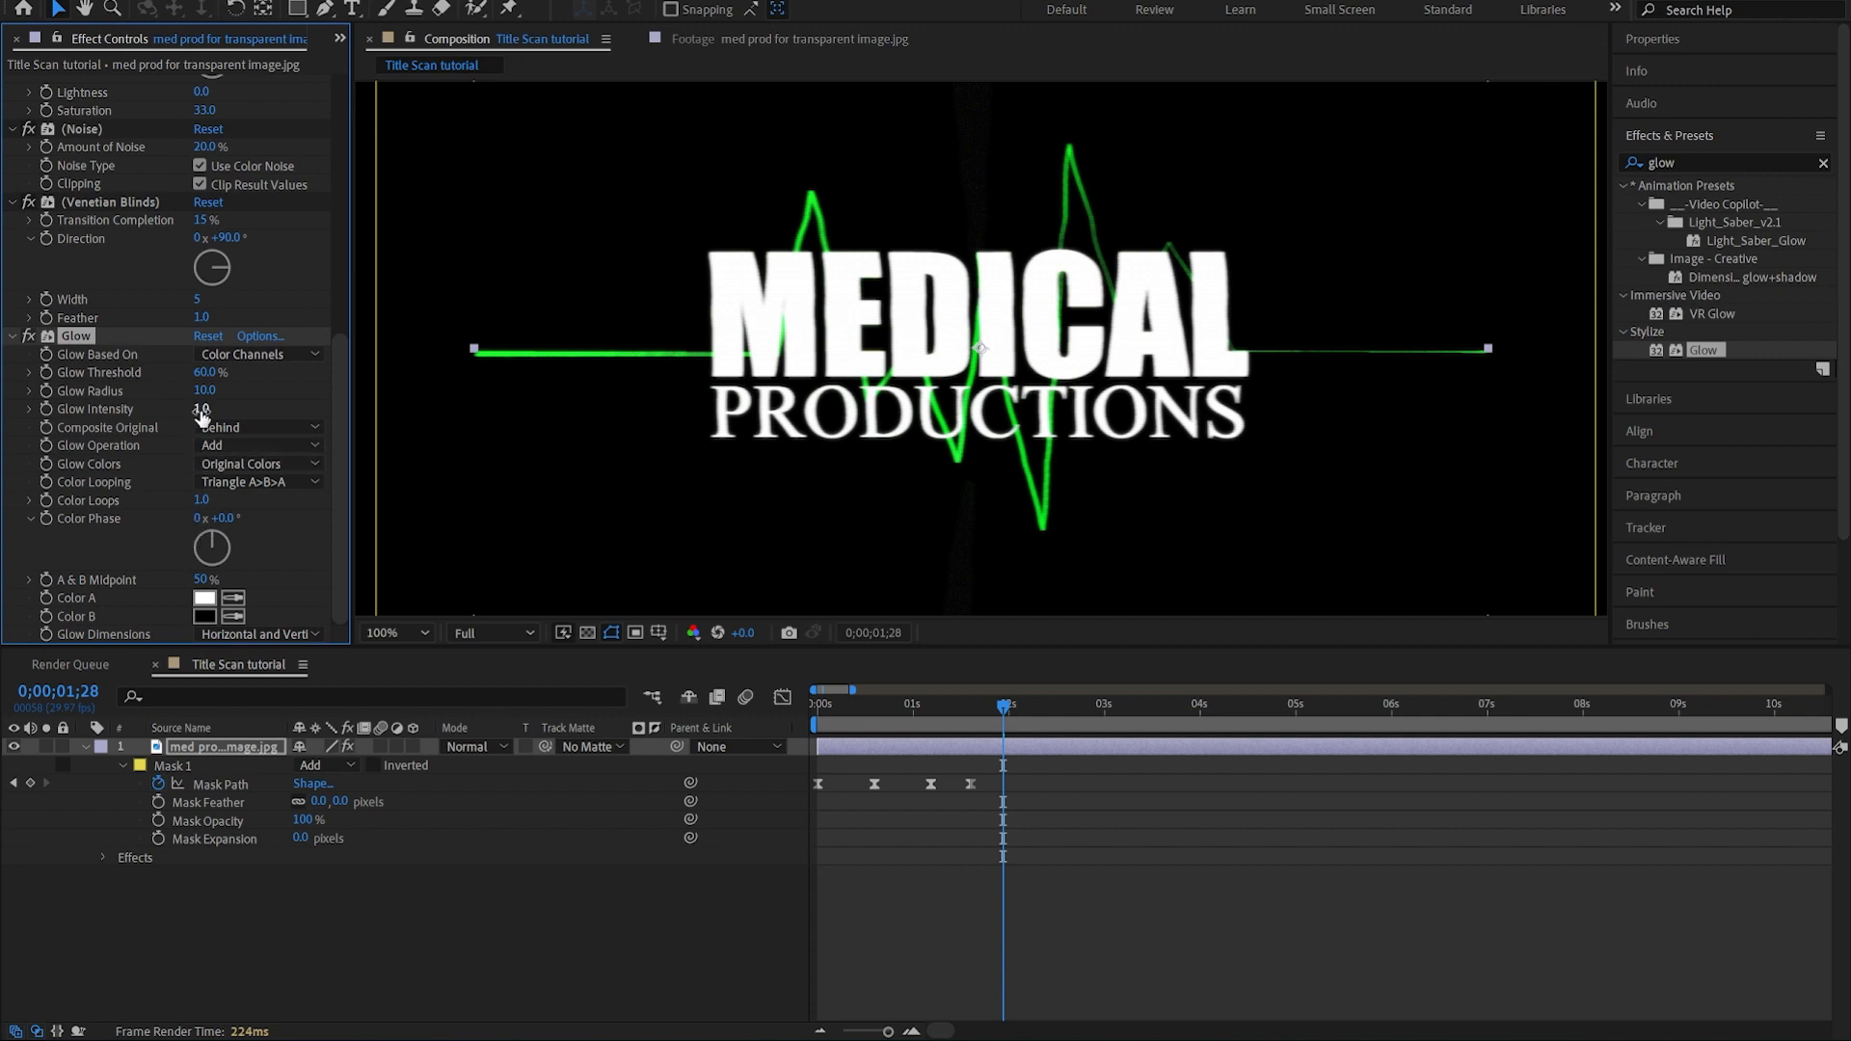
- Try a Glow Intensity of 1.6, undo it, and try Glow directly below Color Key in the effect order
left_click_drag(234, 419, 274, 431)
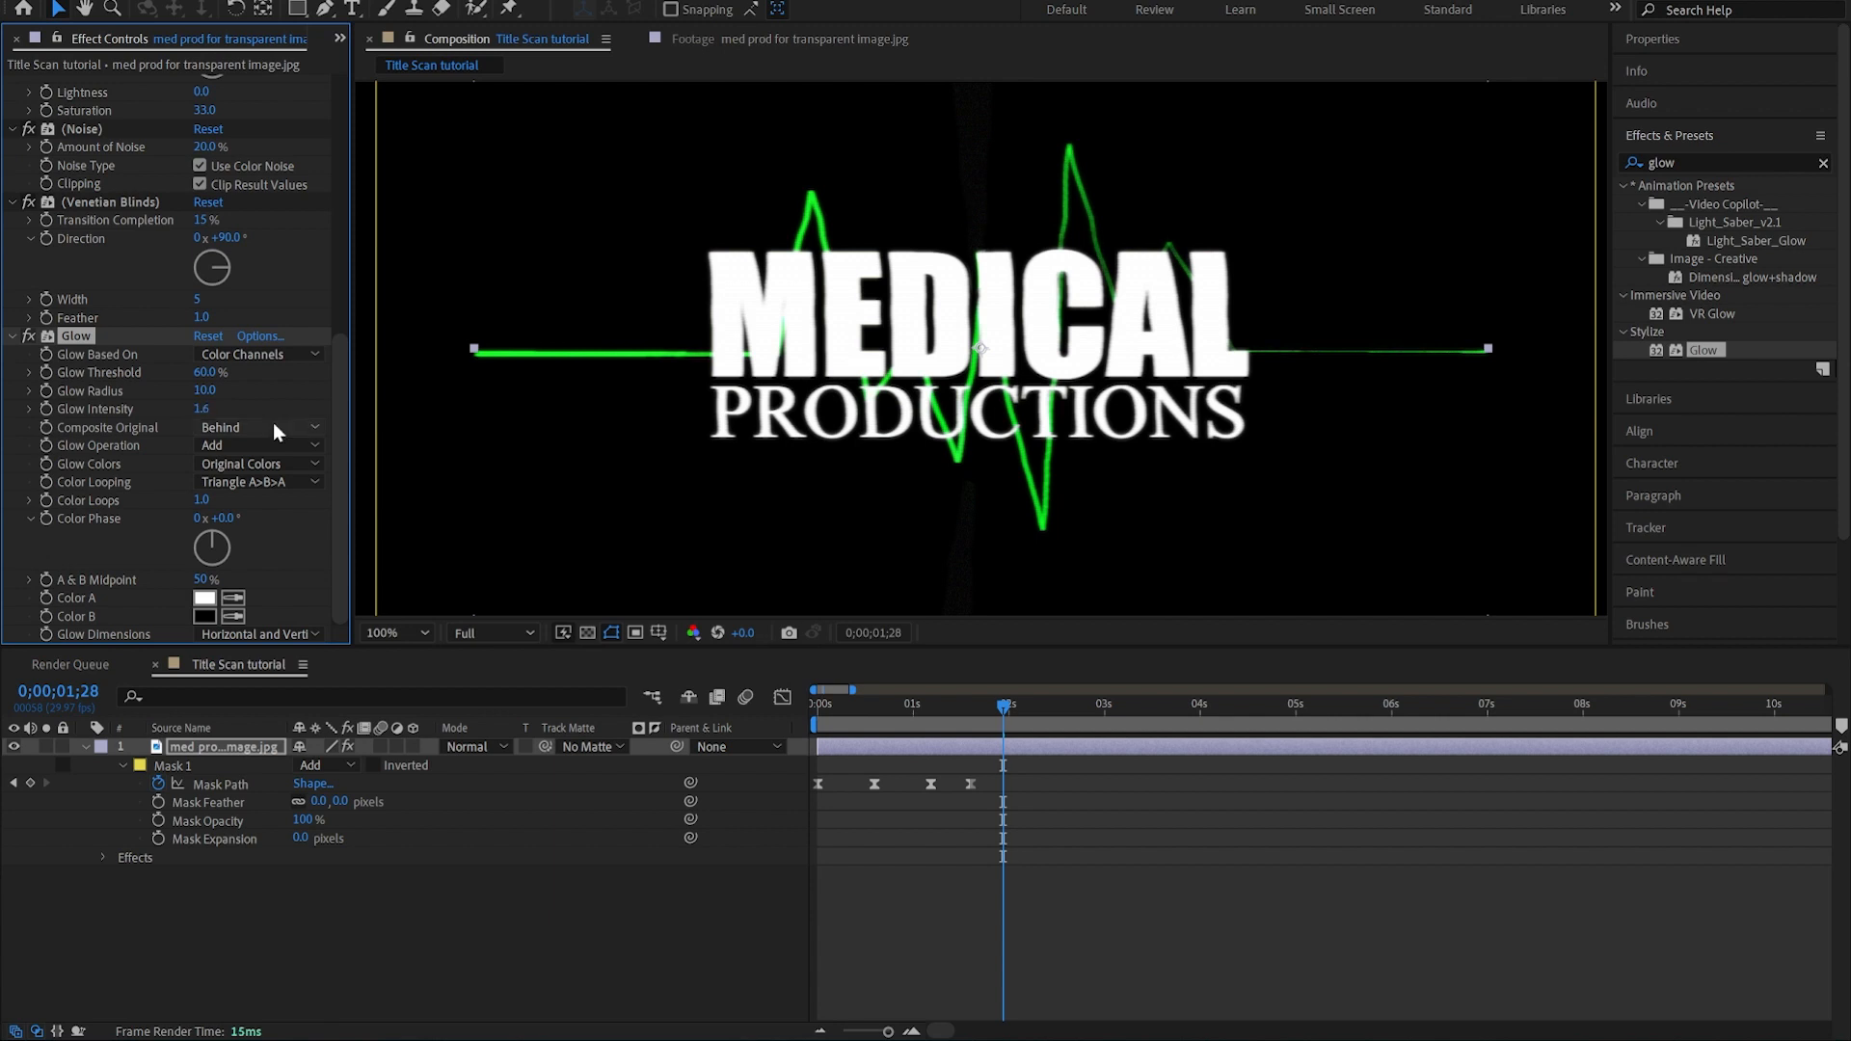
key("ctrl+z")
left_click_drag(77, 338, 111, 404)
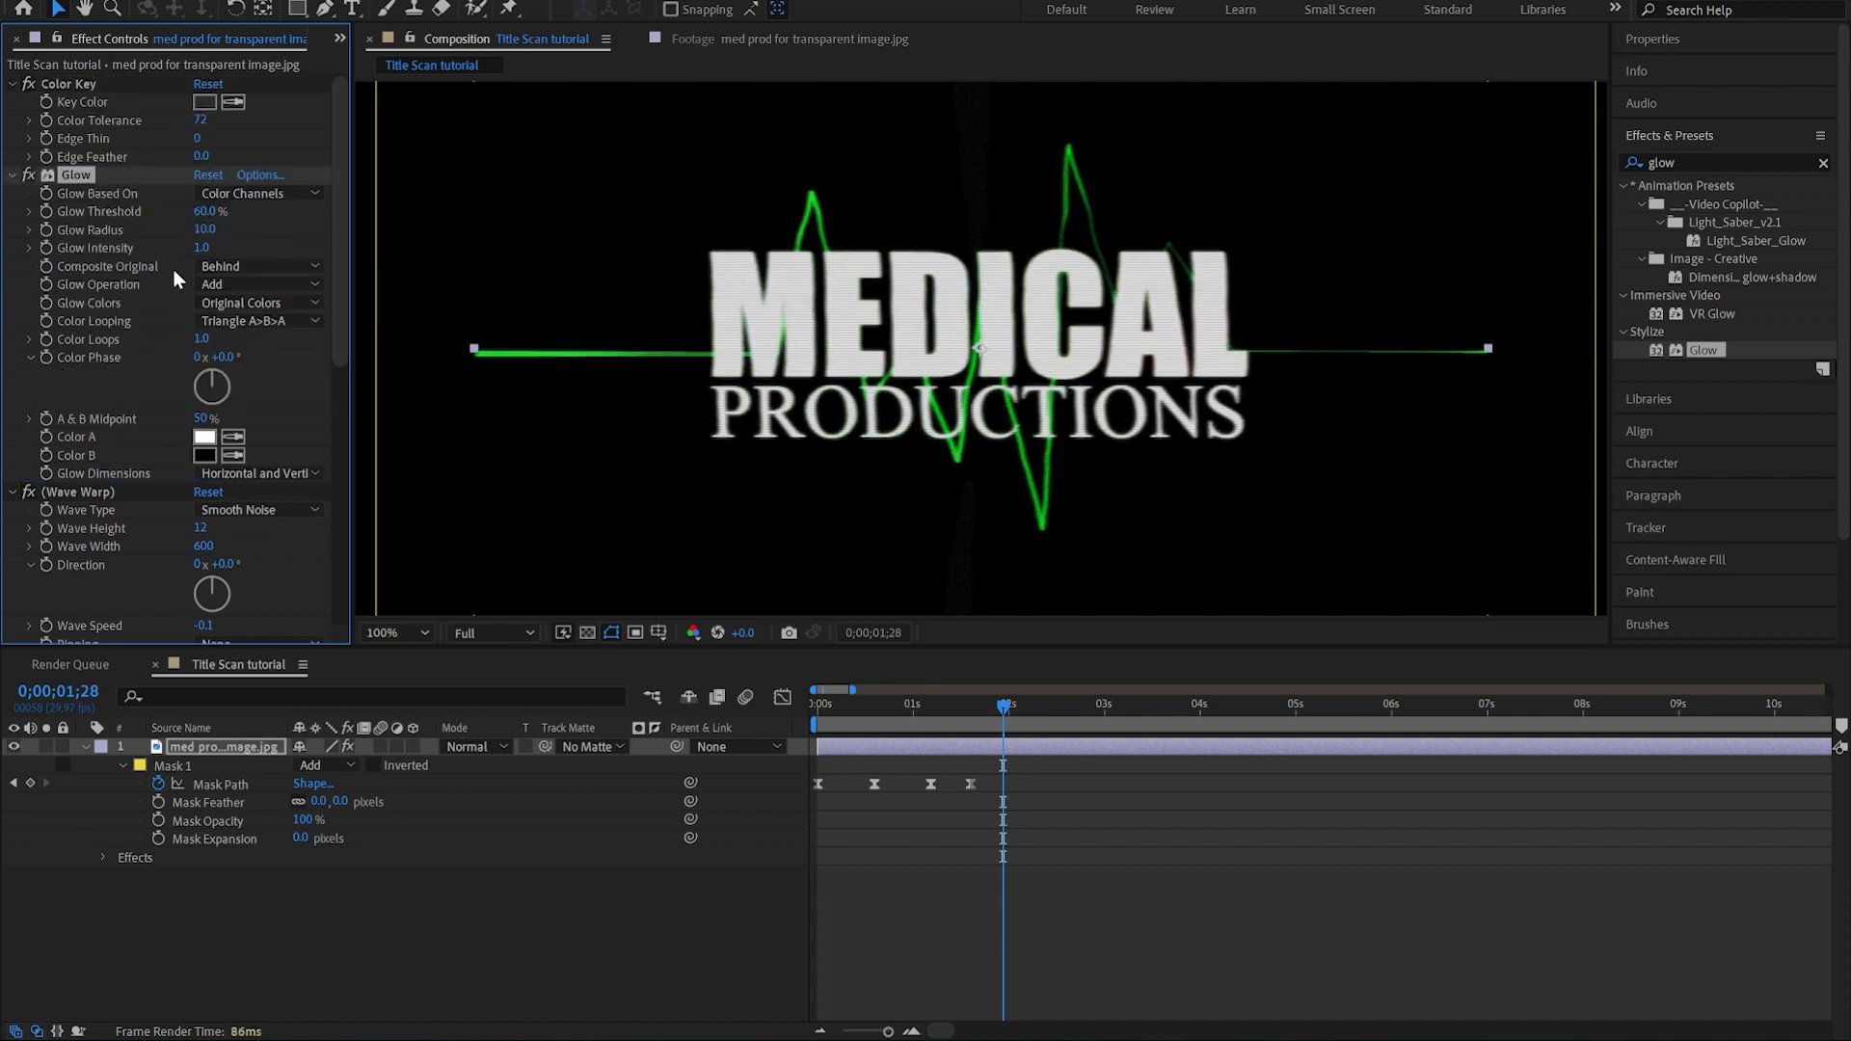
- With the Bad TV effects collapsed, move Glow below Venetian Blinds at the end of the effect order and preview the scan
left_click(13, 492)
left_click(13, 529)
left_click(12, 547)
left_click(12, 566)
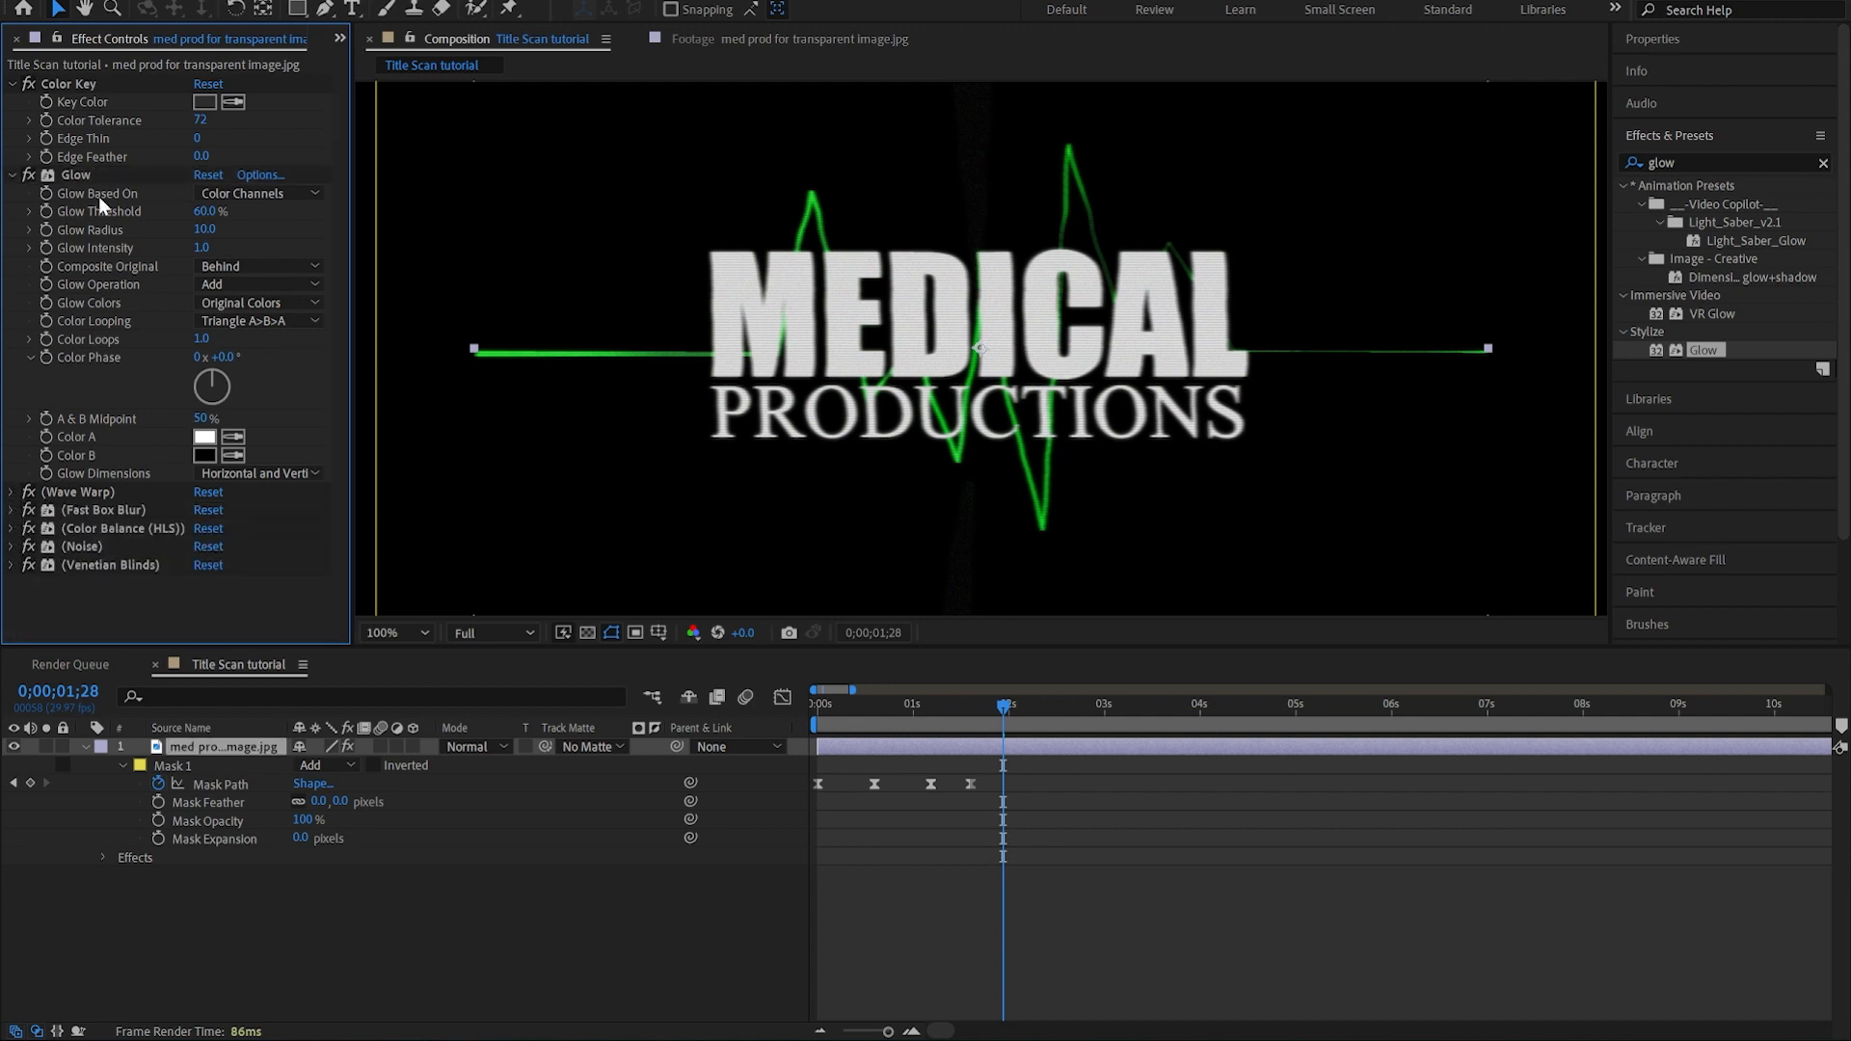
left_click_drag(87, 178, 107, 594)
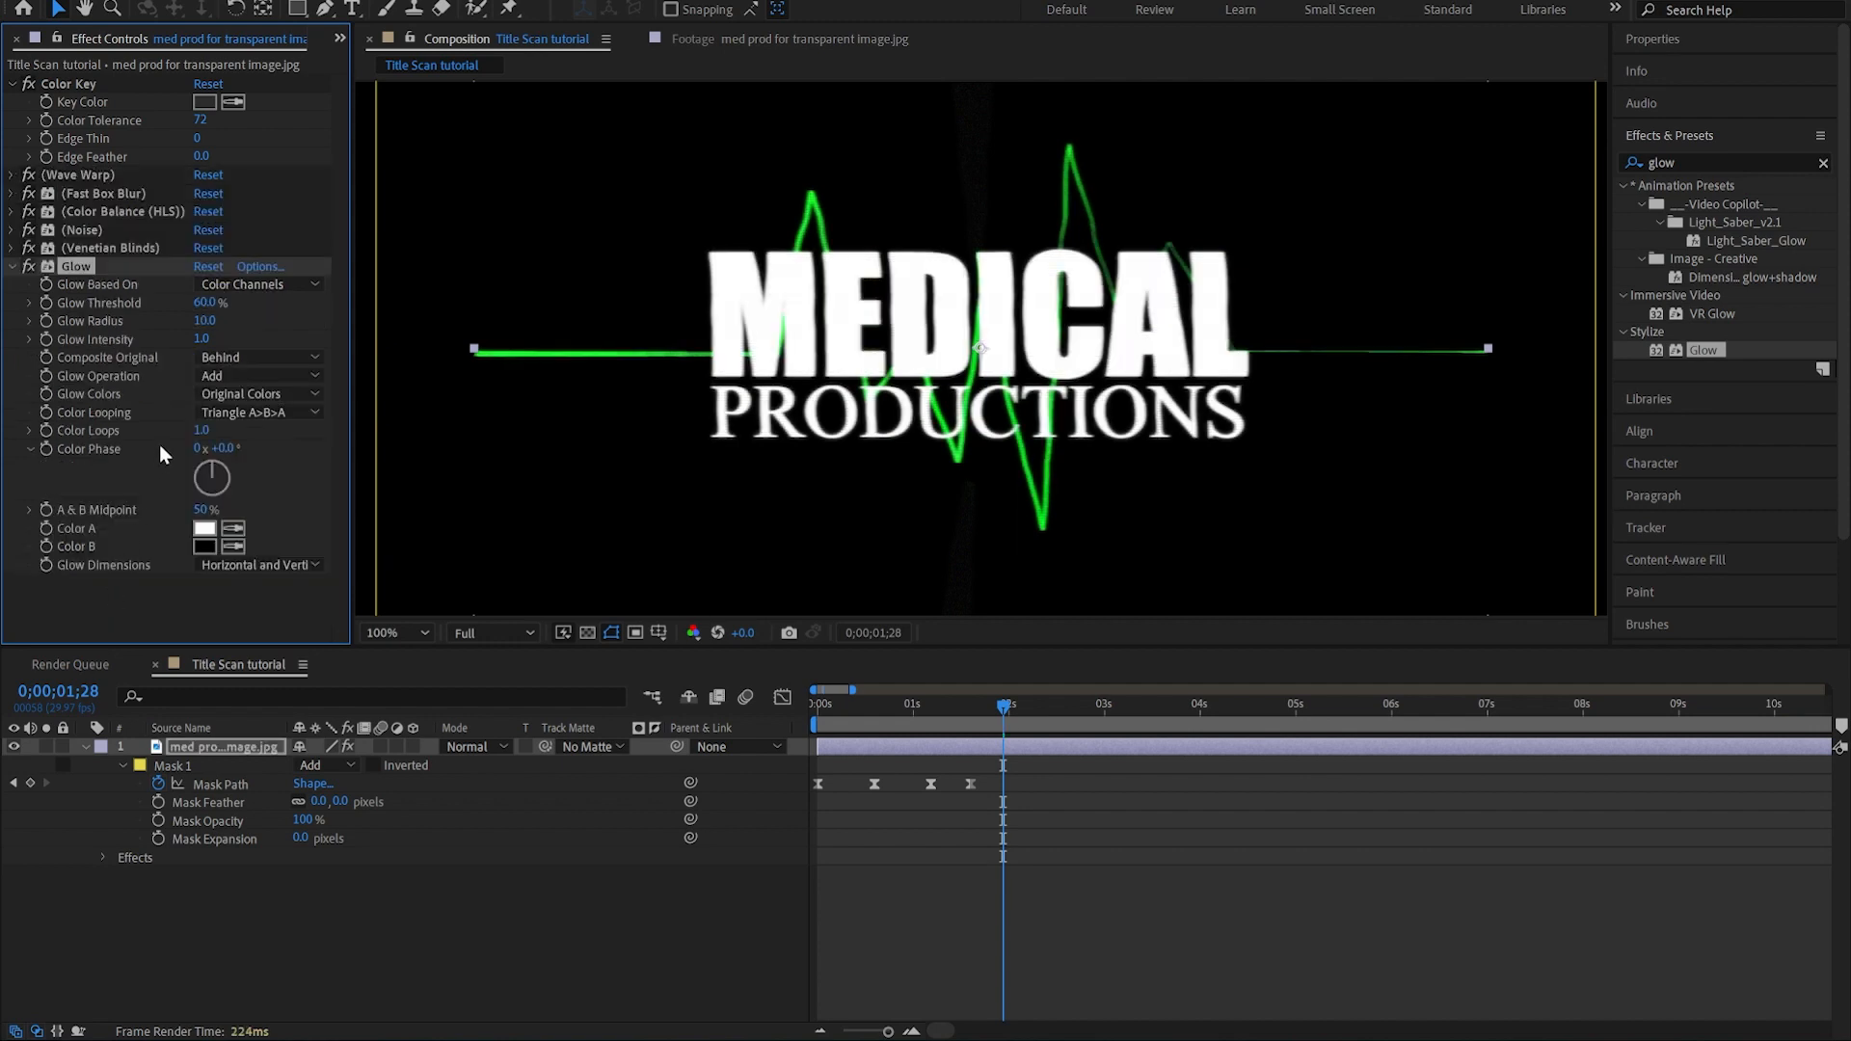
key("Home")
key("space")
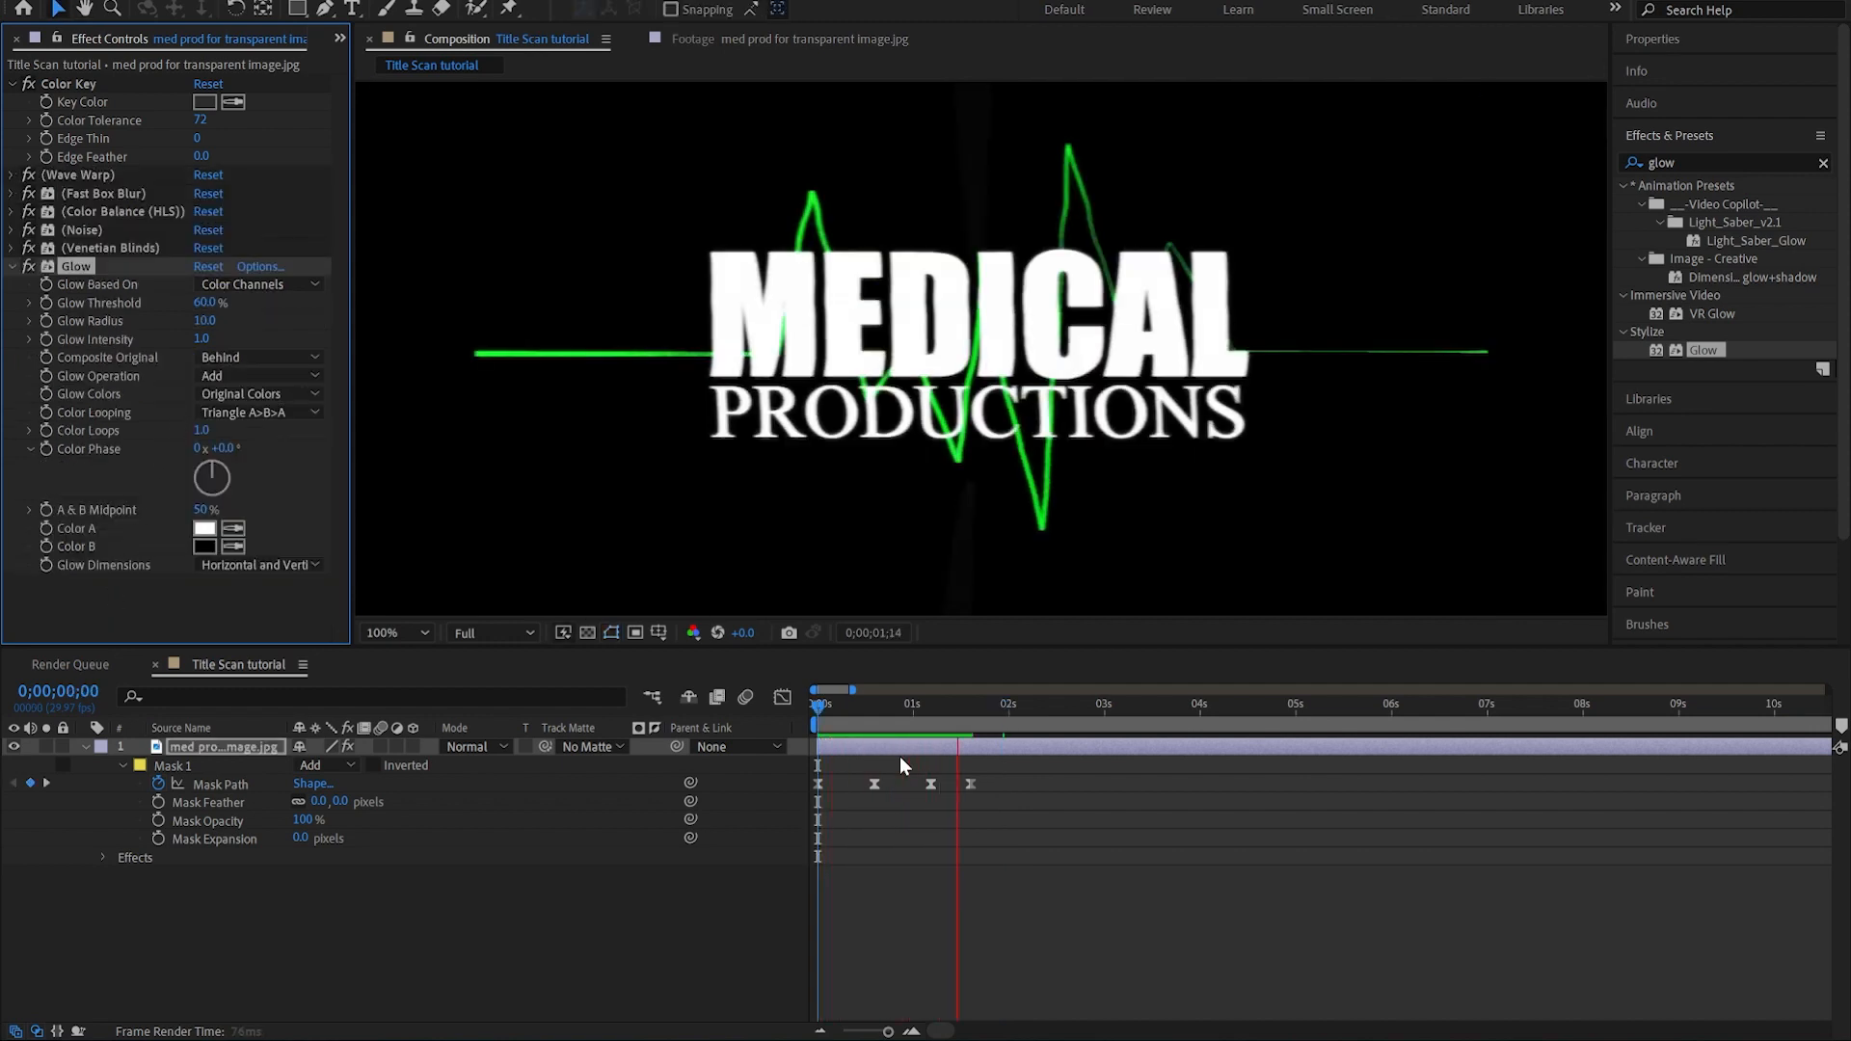
- Keyframe Glow Intensity at 1.0 at 0;00;01;06 and at 0 at 0;00;01;10
left_click_drag(964, 702, 923, 709)
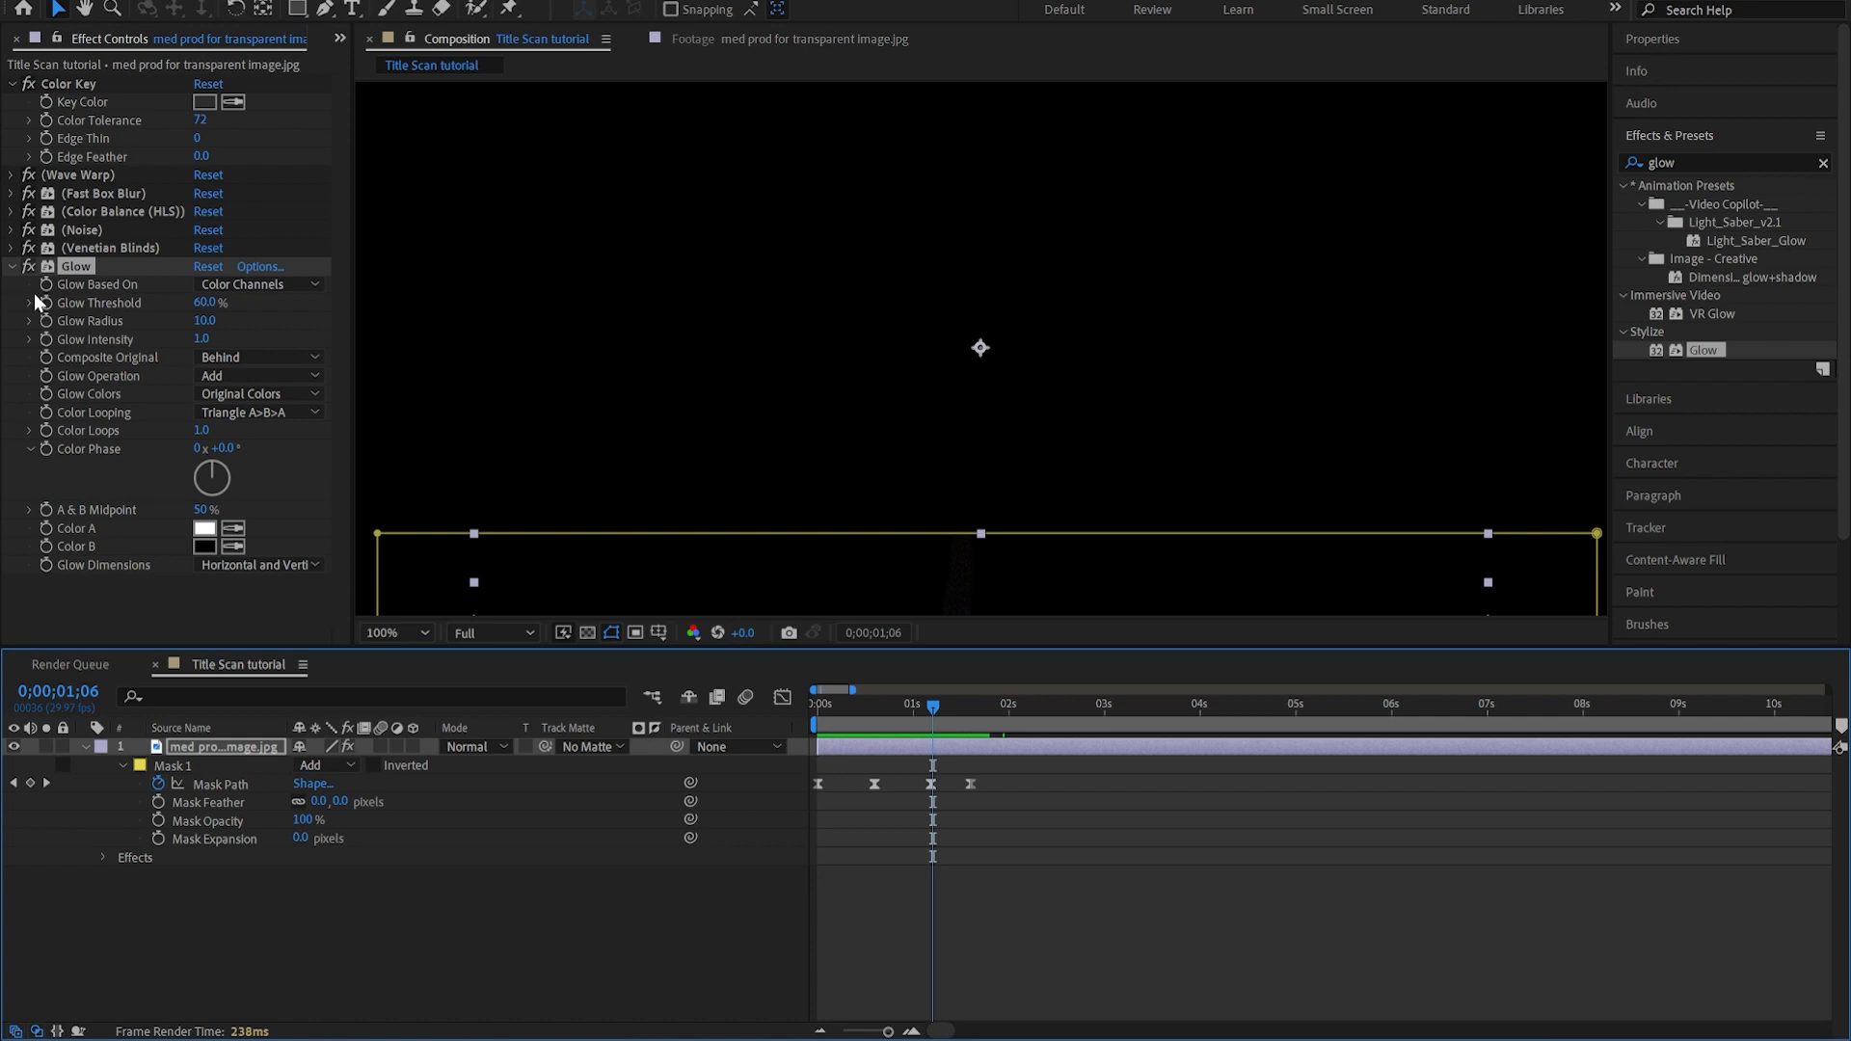
left_click(46, 340)
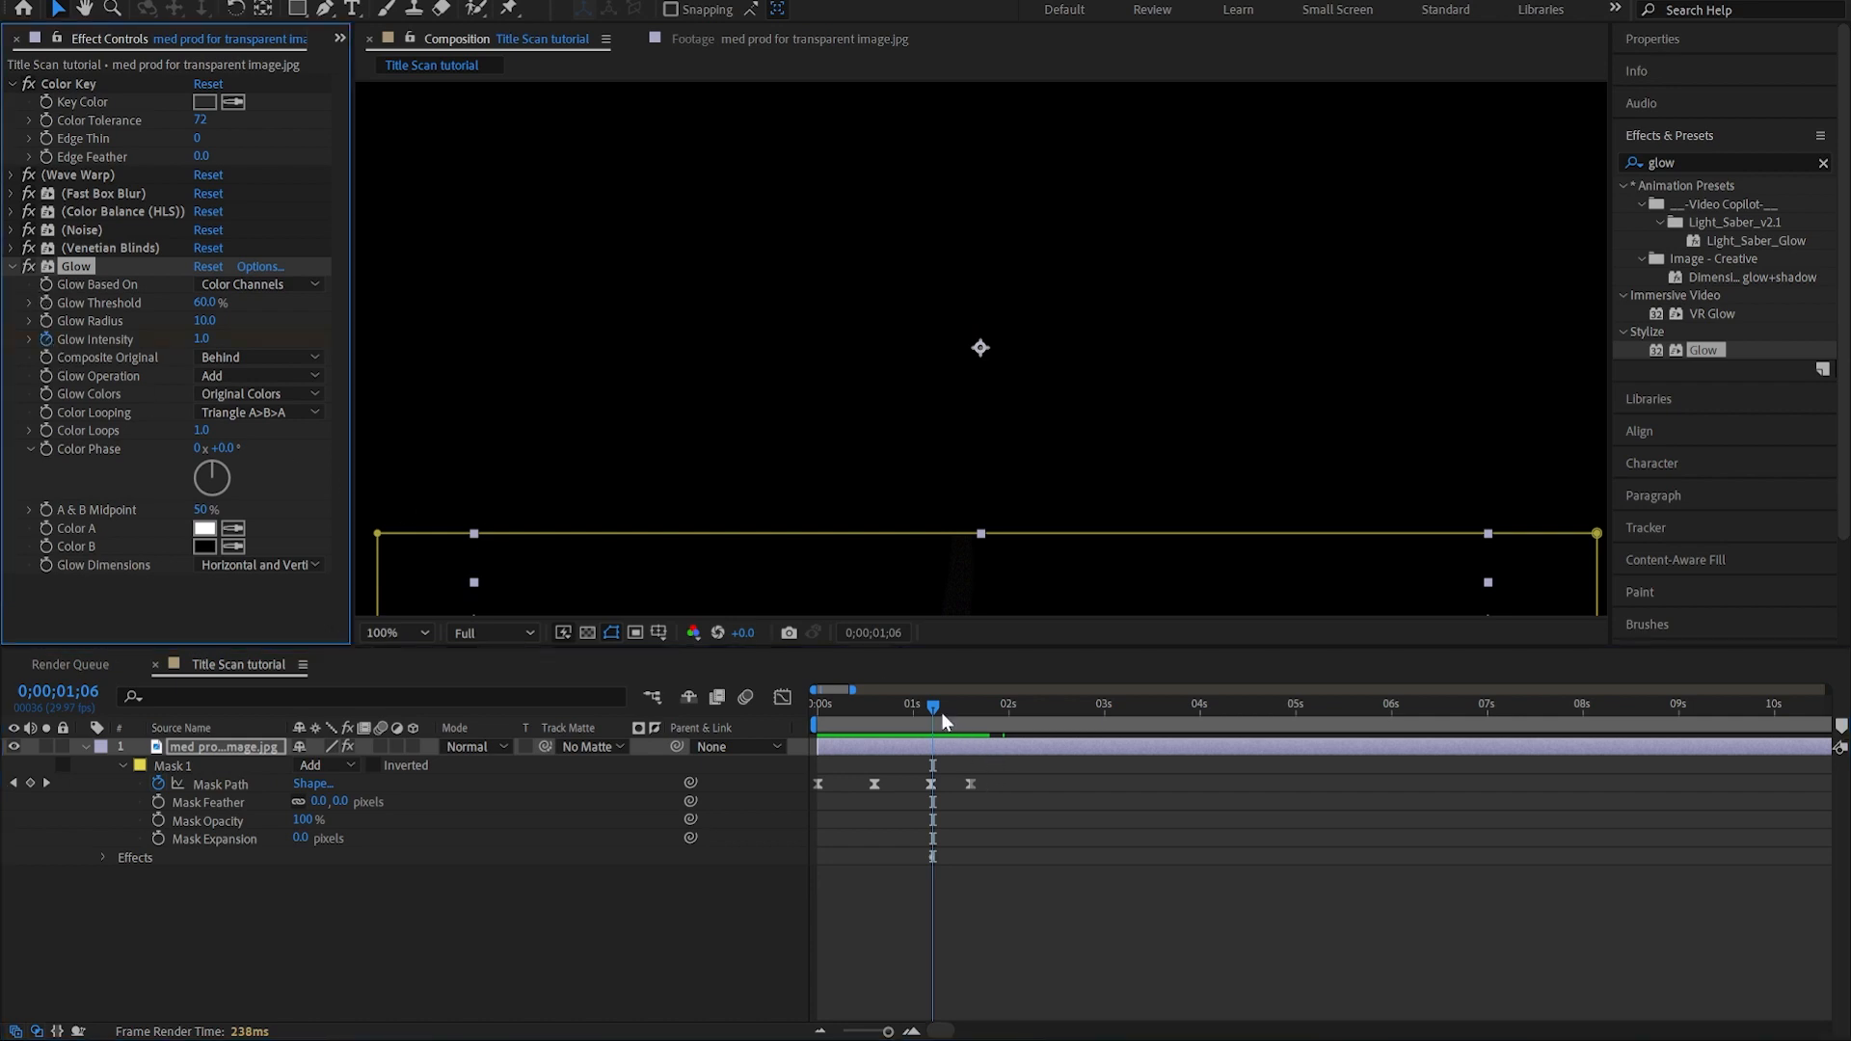
left_click_drag(933, 706, 945, 707)
left_click(199, 341)
key("Return")
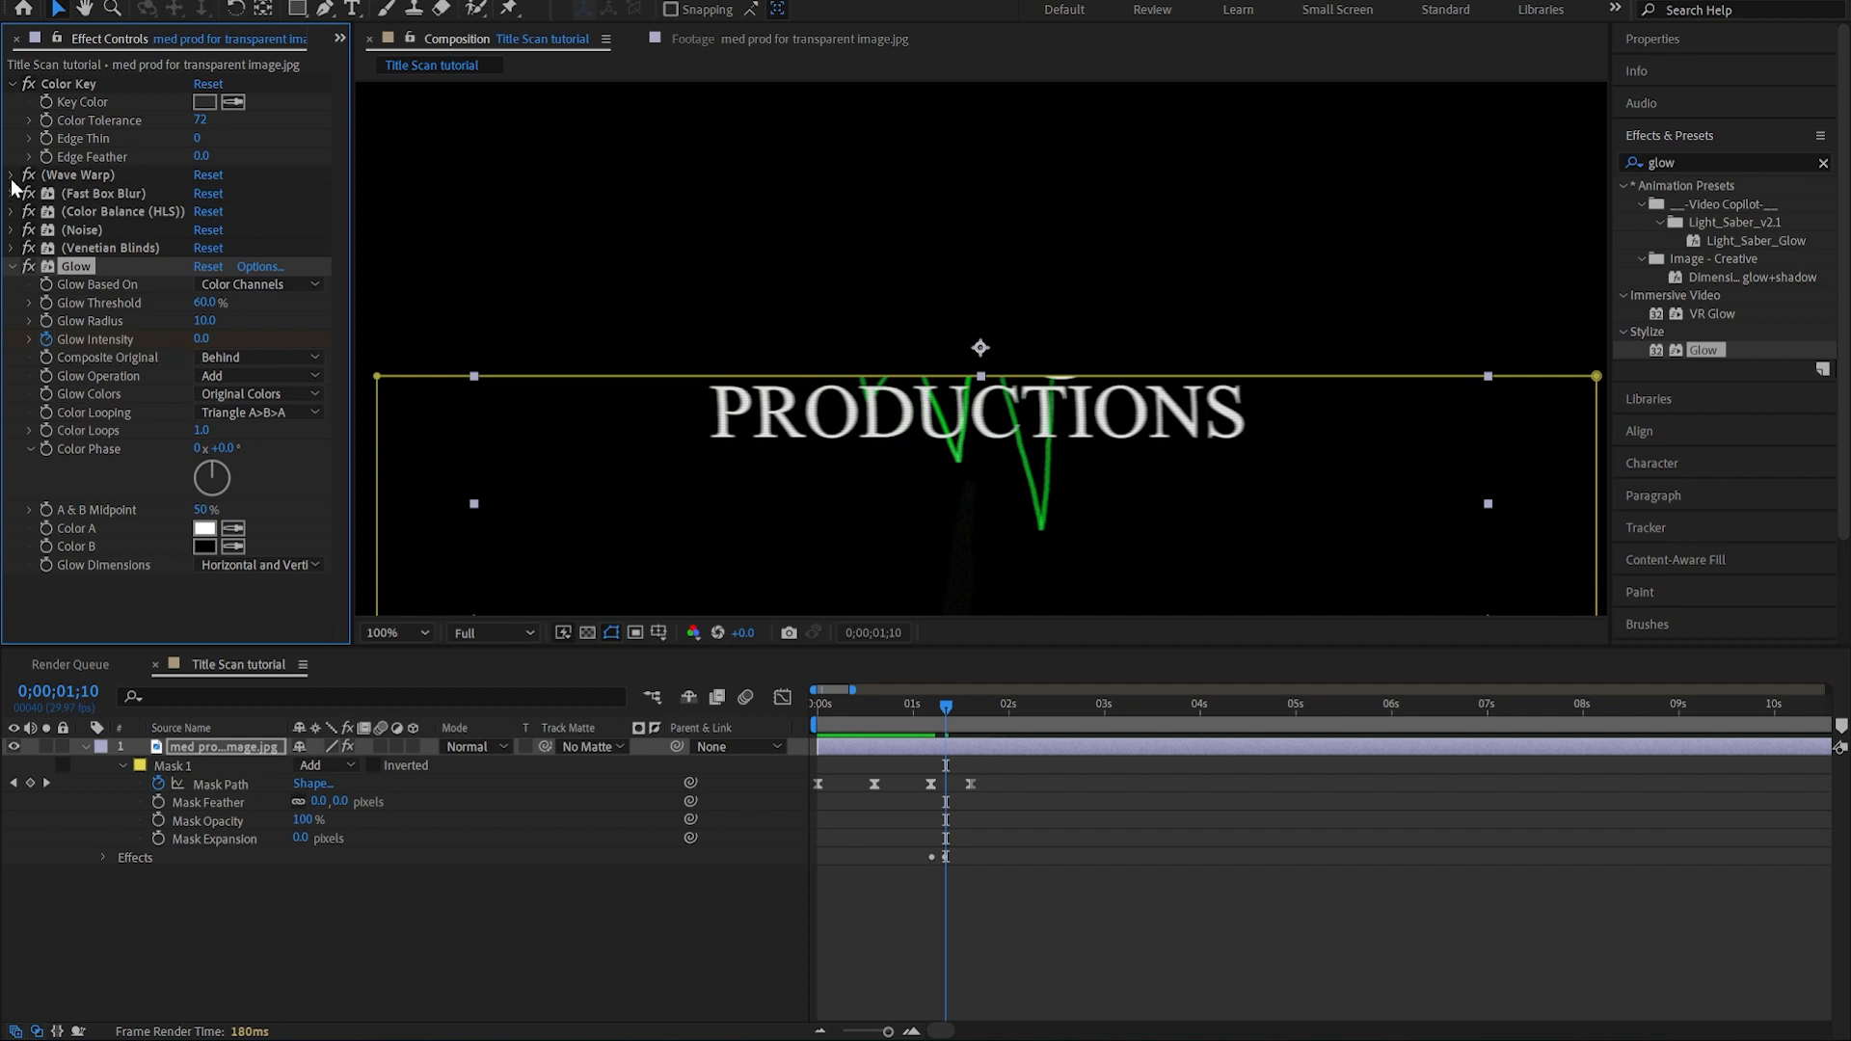
- Preview the scan with the animated glow from the start and maximize the composition view
left_click_drag(945, 712, 717, 696)
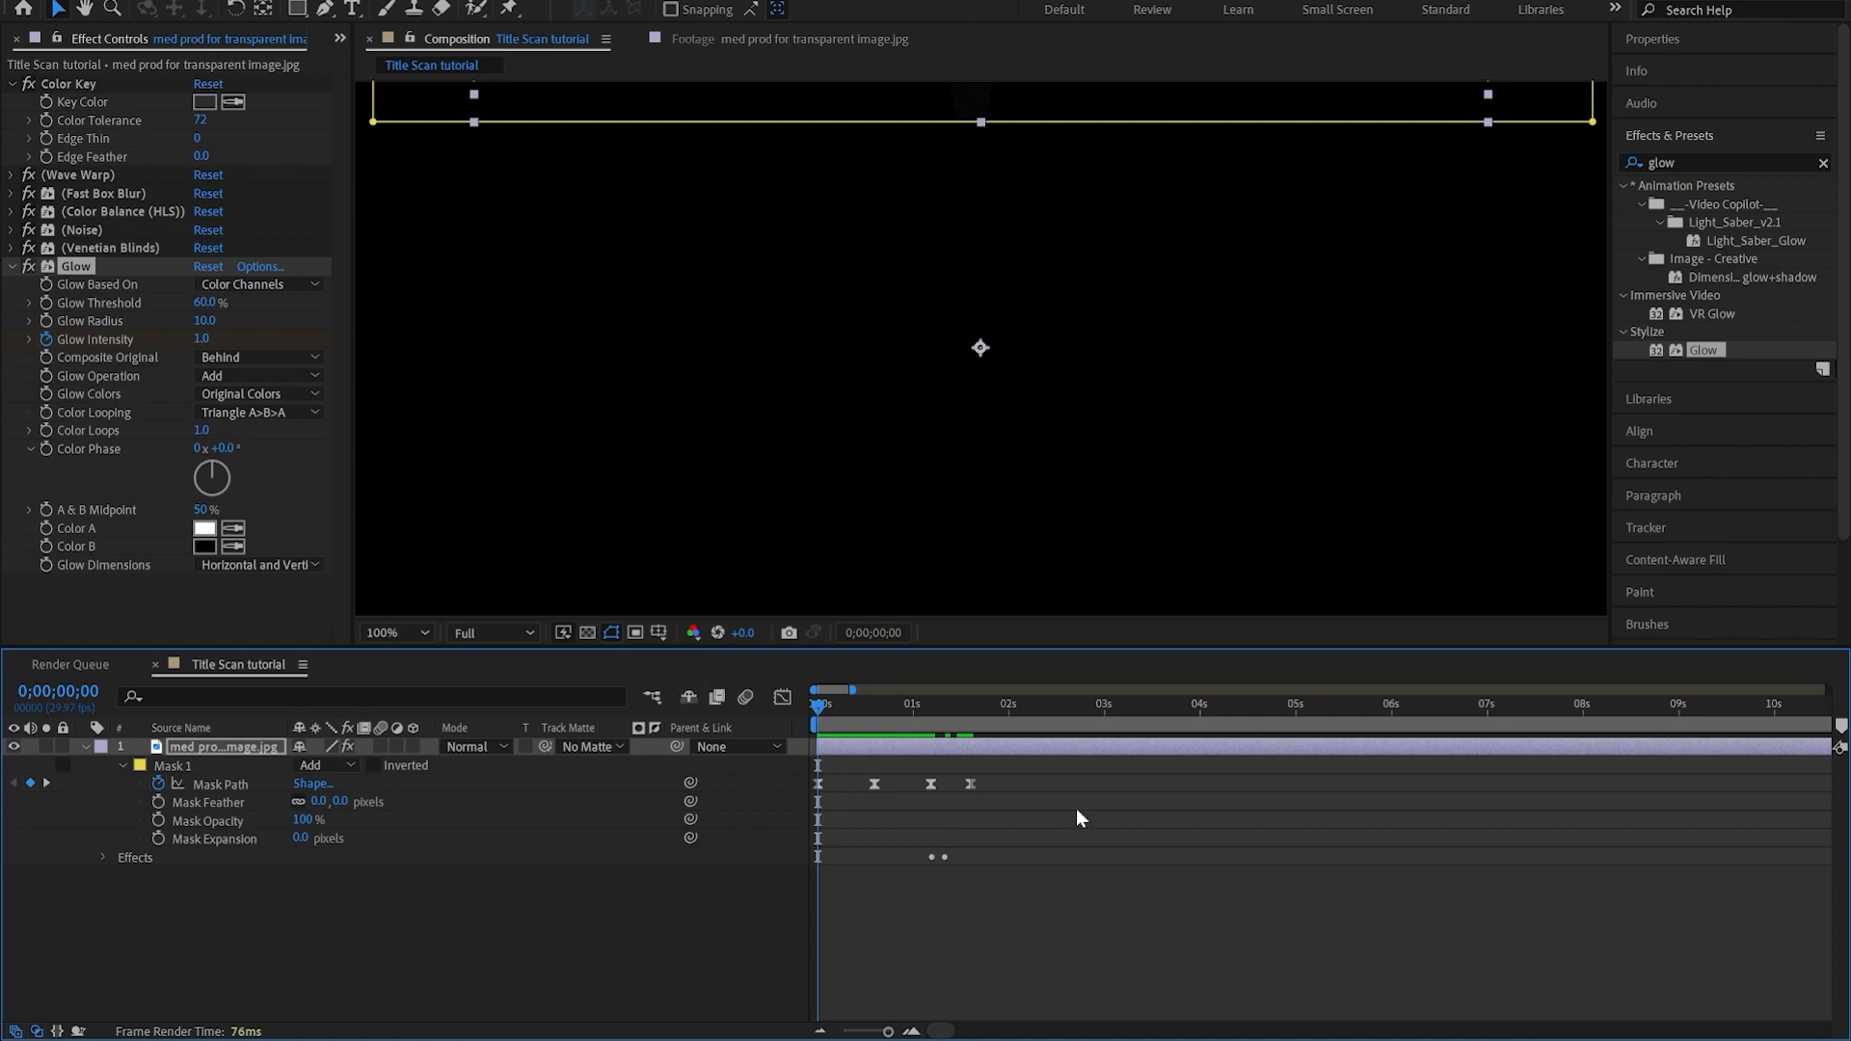
key("space")
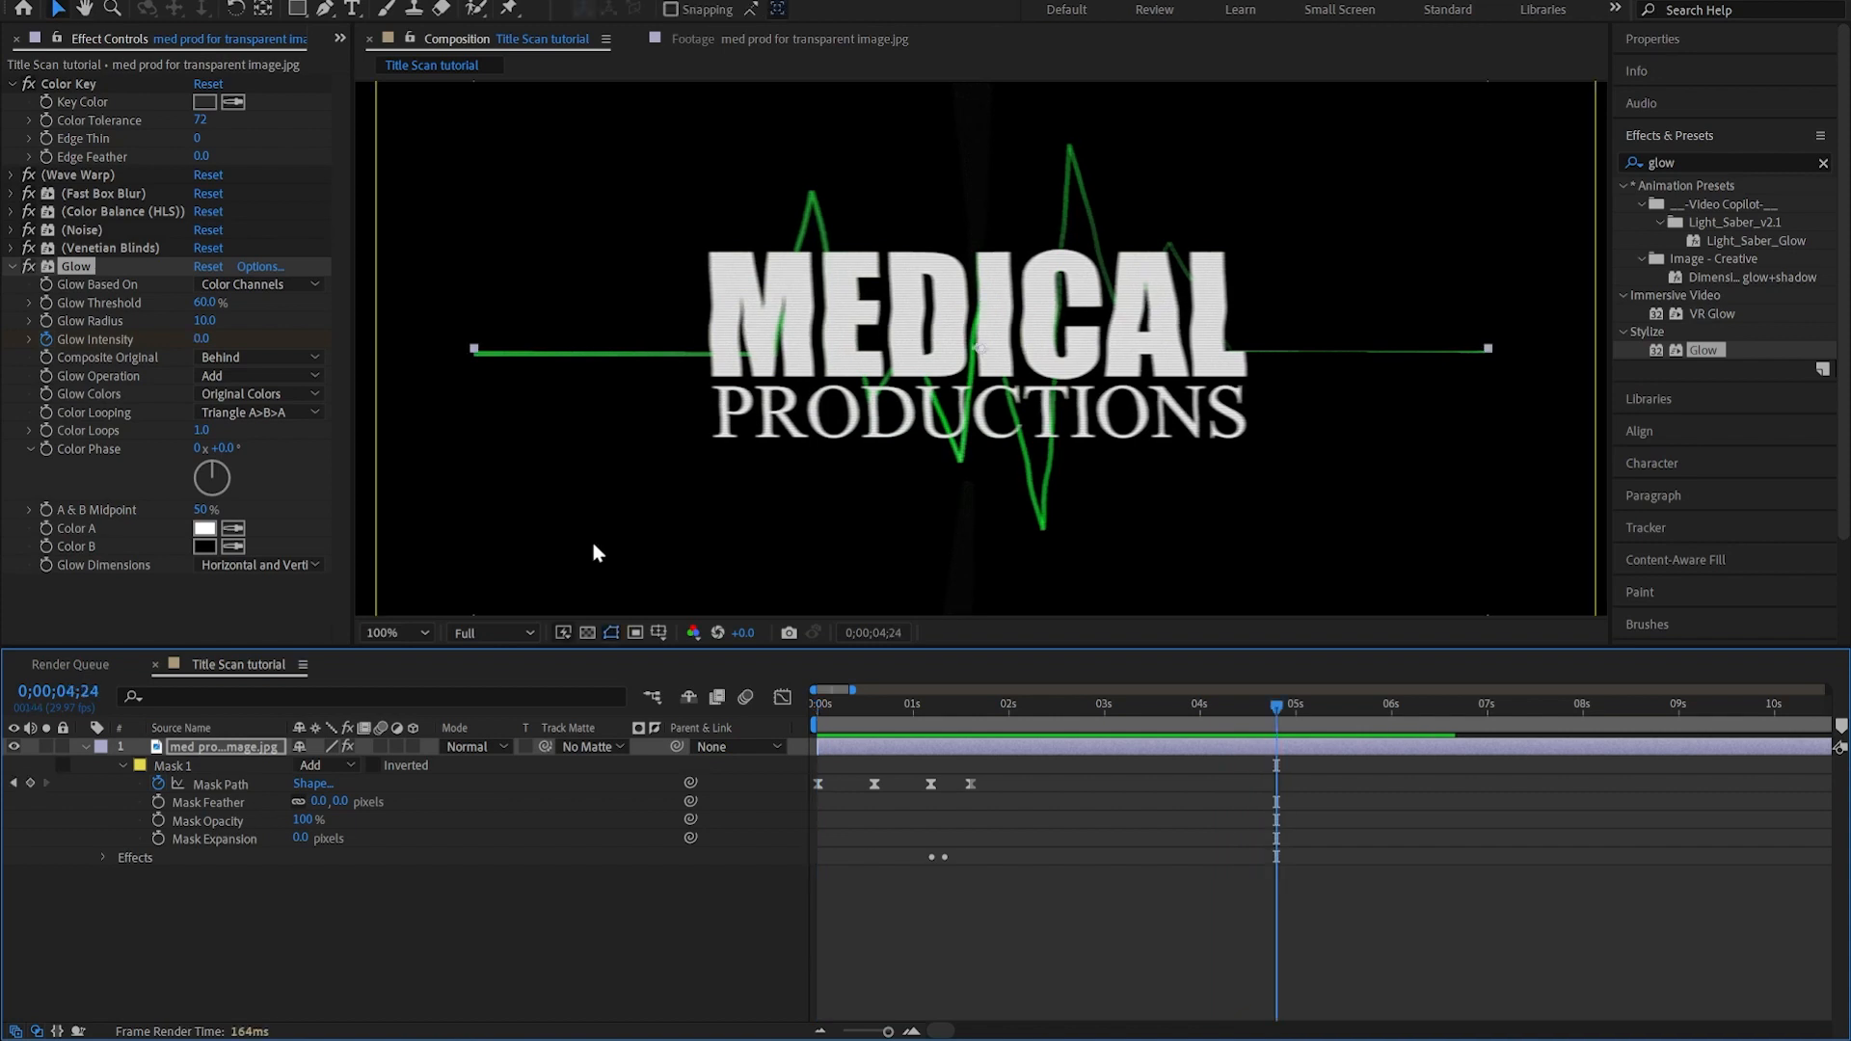
key("space")
key("grave")
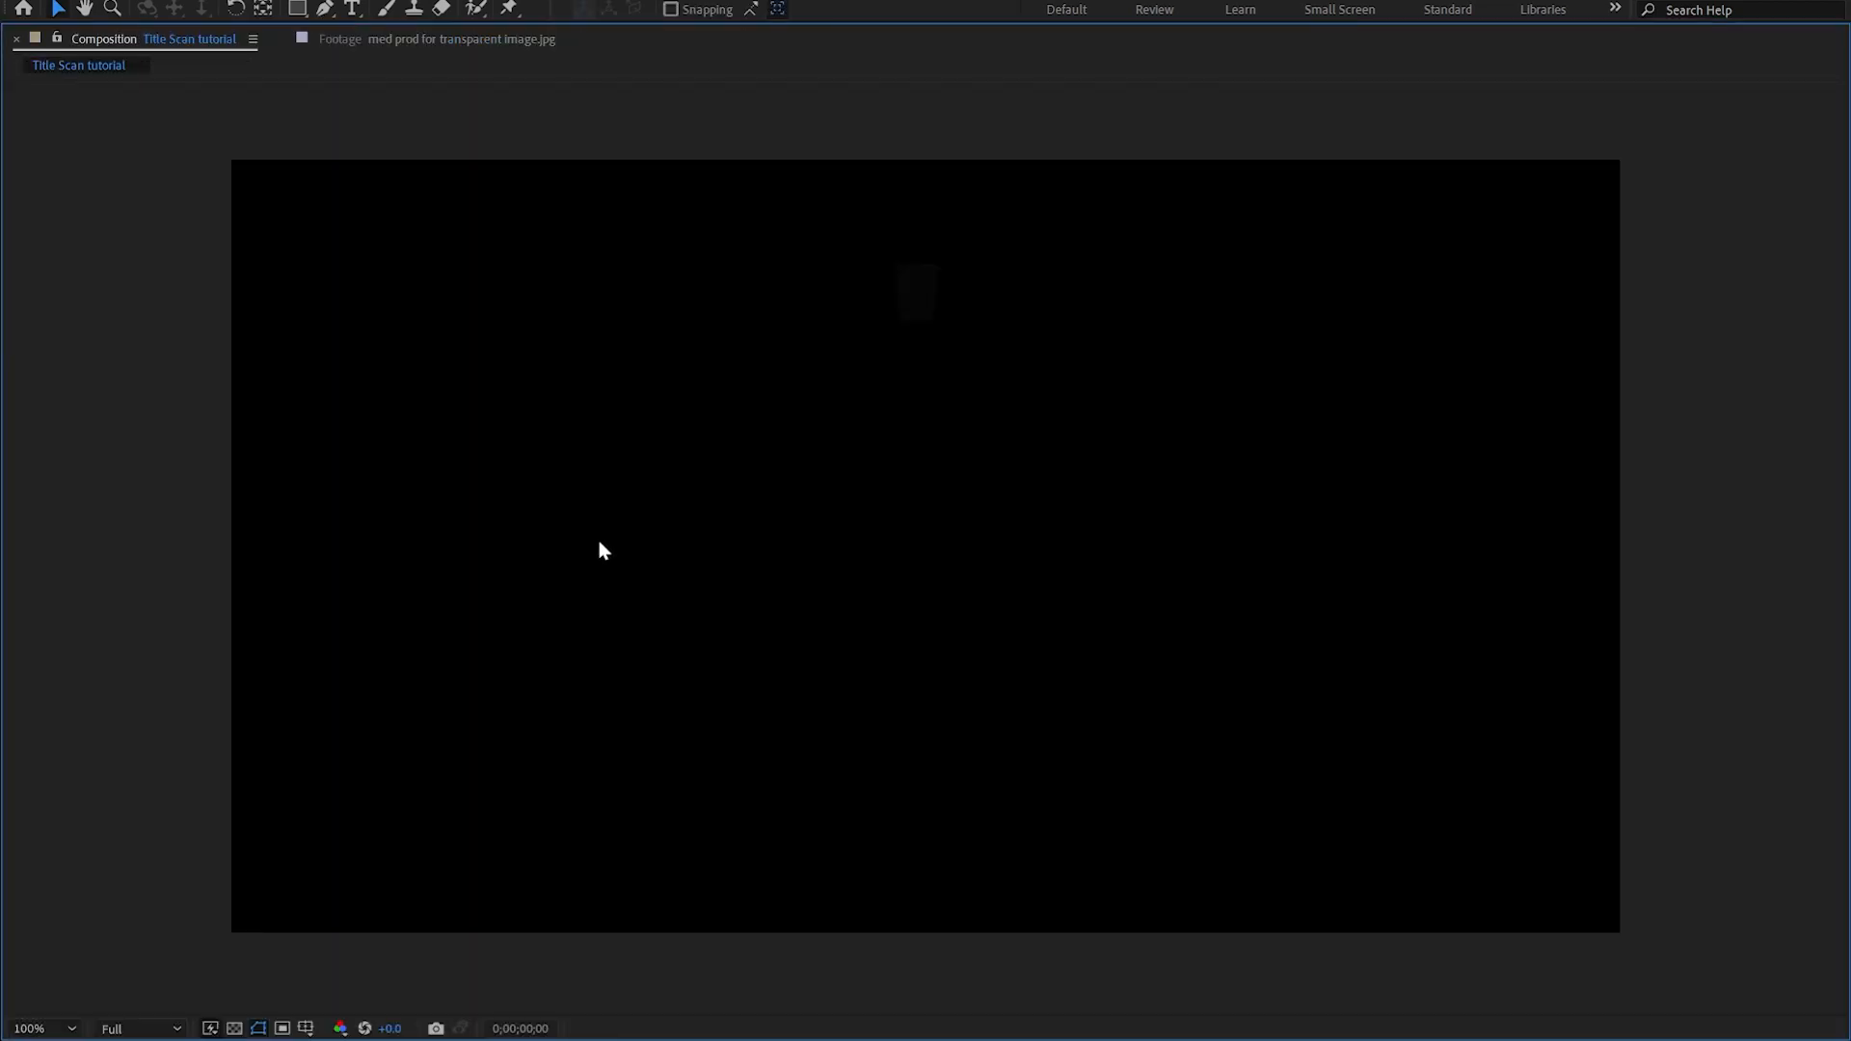